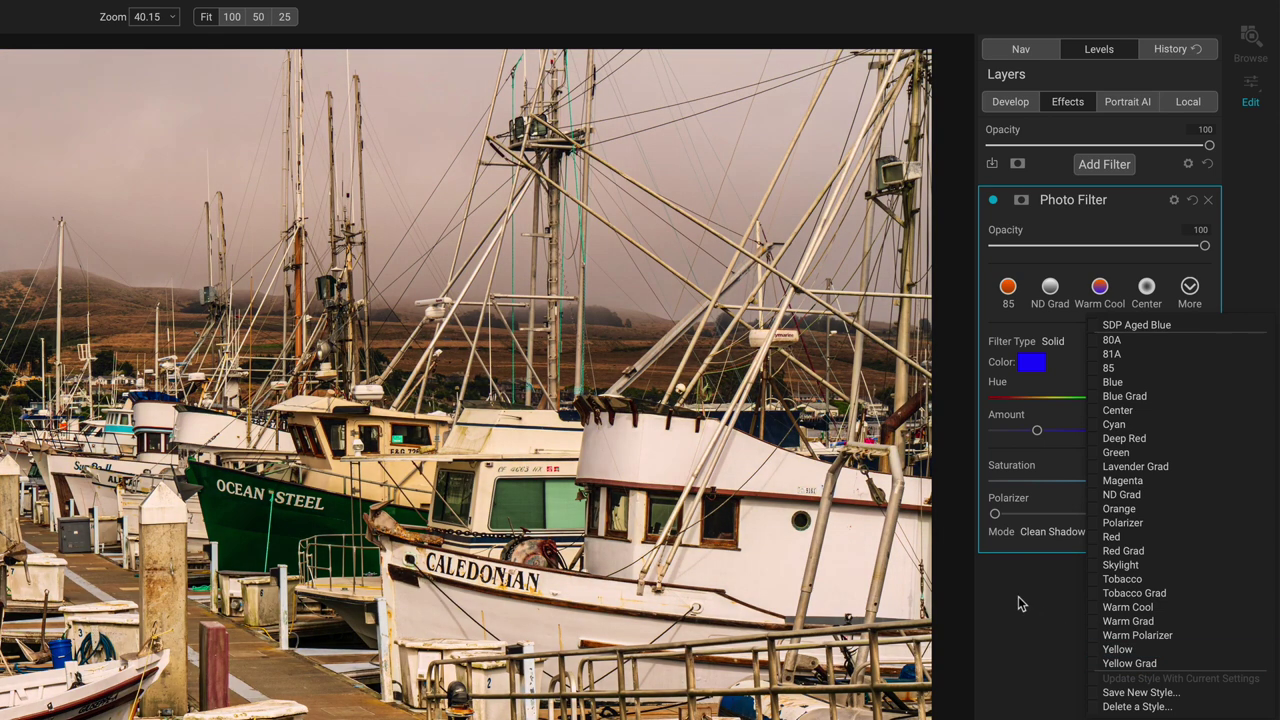
left_click(1018, 596)
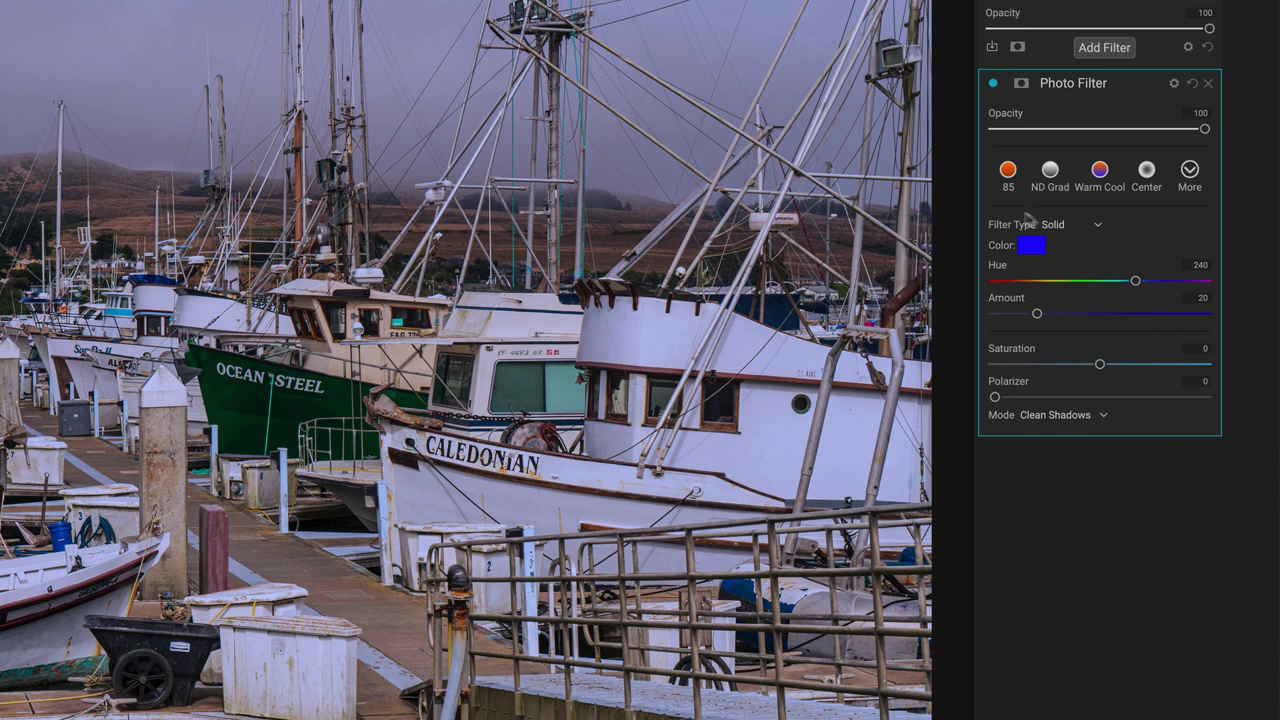
left_click(1083, 226)
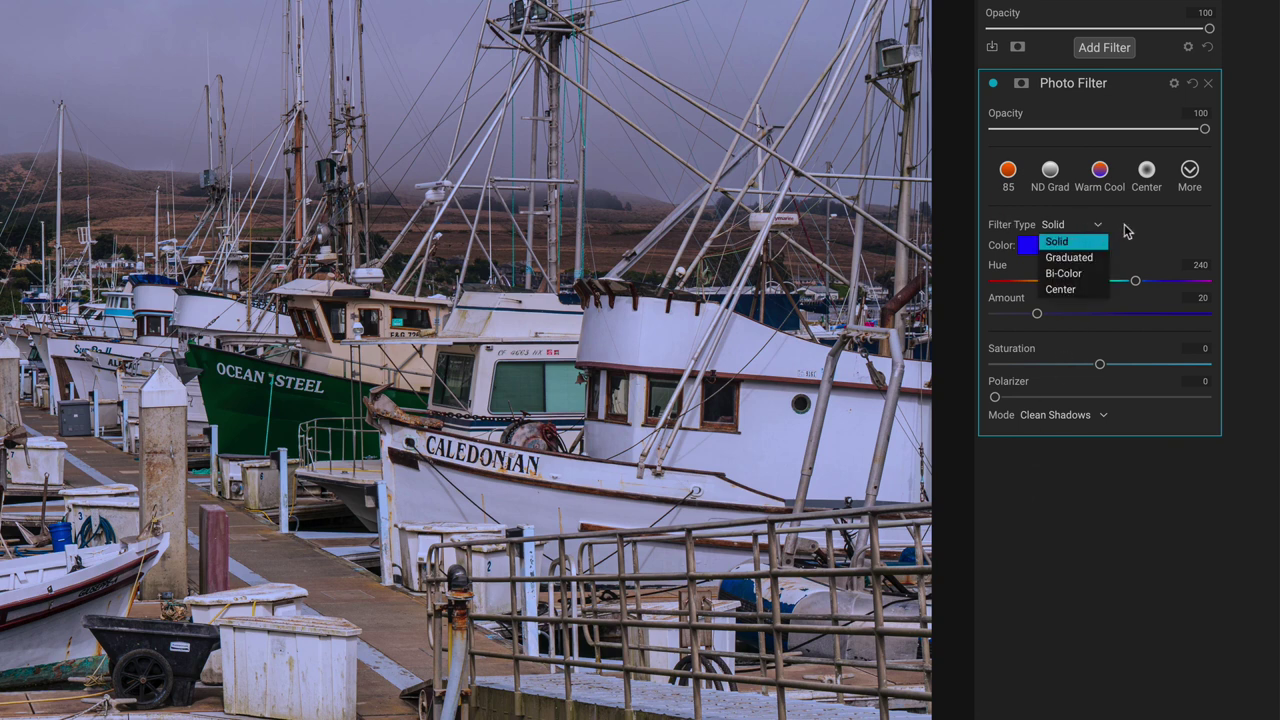
left_click(1126, 229)
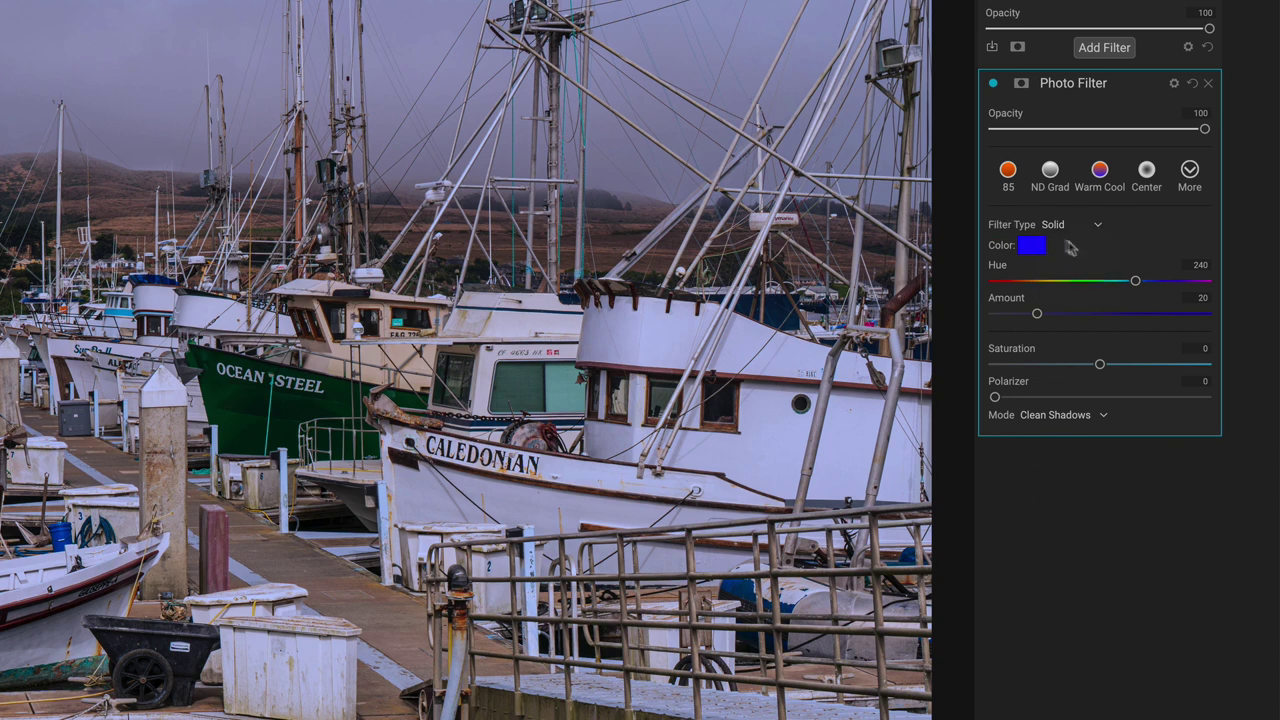
Pick a strong red for the Photo Filter's color from the color wheel and close the color picker
left_click(1032, 246)
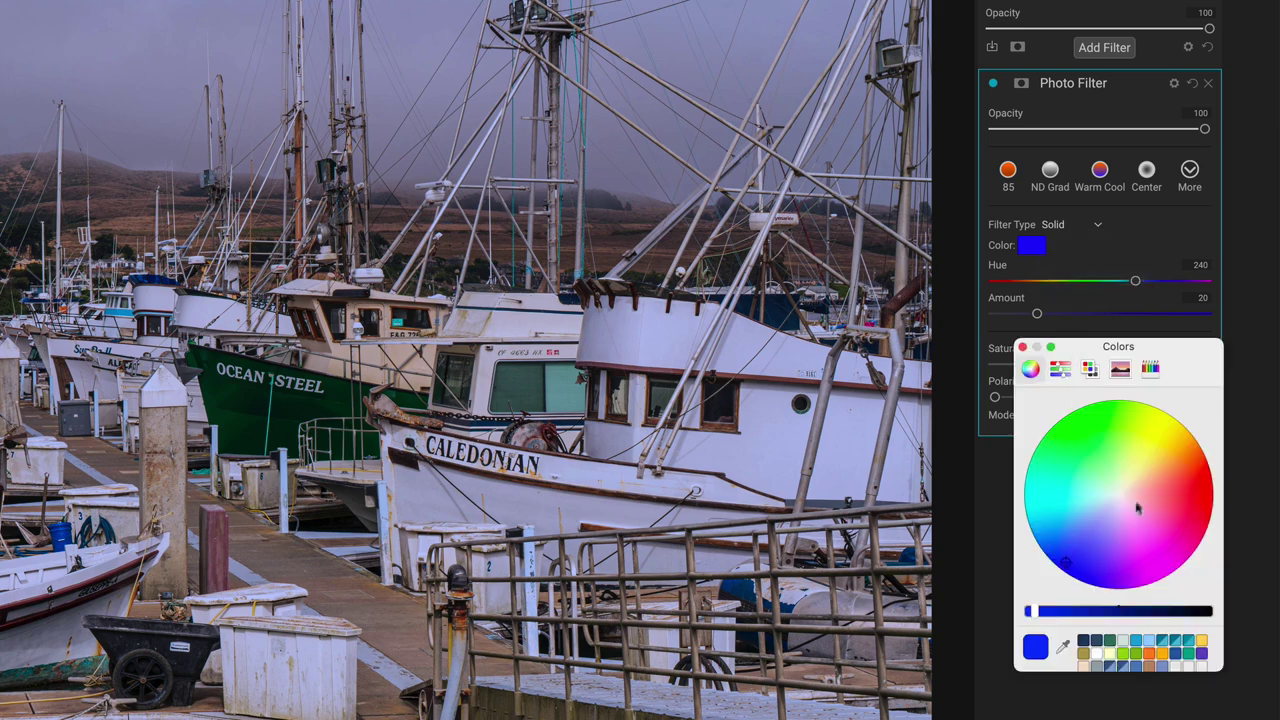
left_click_drag(1128, 525, 1088, 525)
left_click(1097, 532)
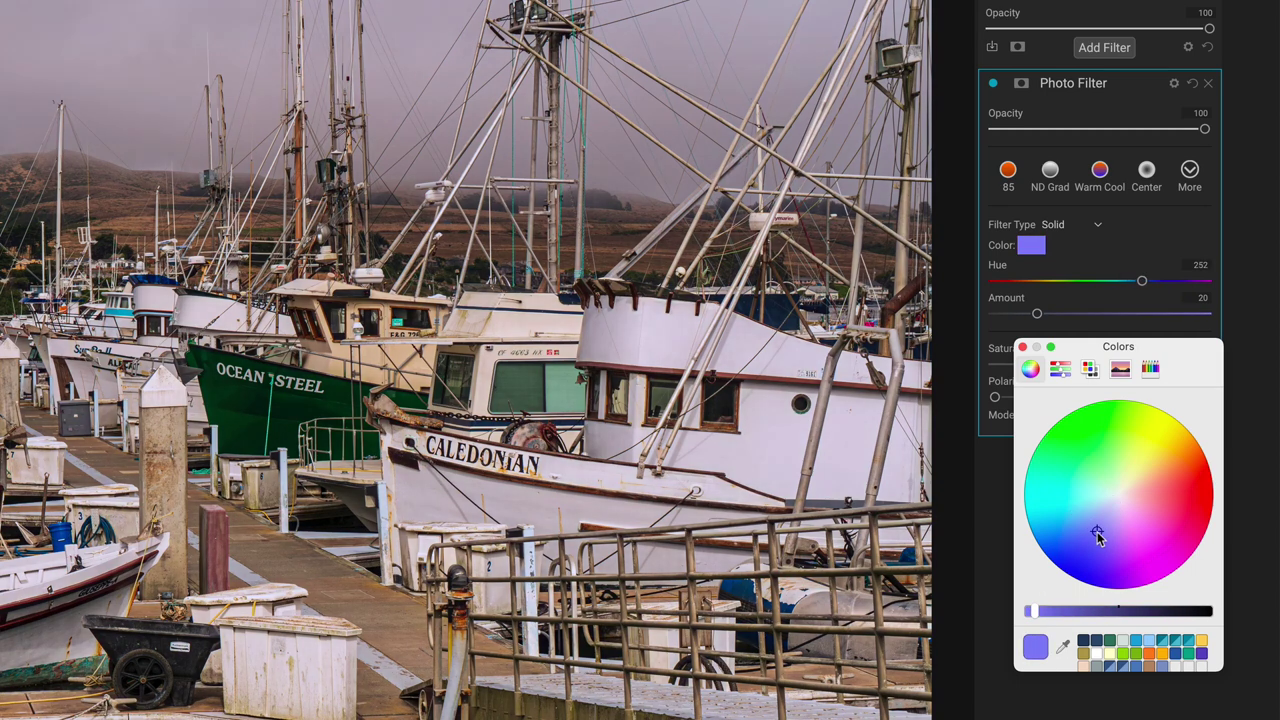
mouse_move(1065, 485)
left_mouse_down()
mouse_move(1083, 528)
mouse_move(1114, 523)
mouse_move(1091, 533)
mouse_move(1179, 489)
mouse_move(1206, 491)
left_mouse_up()
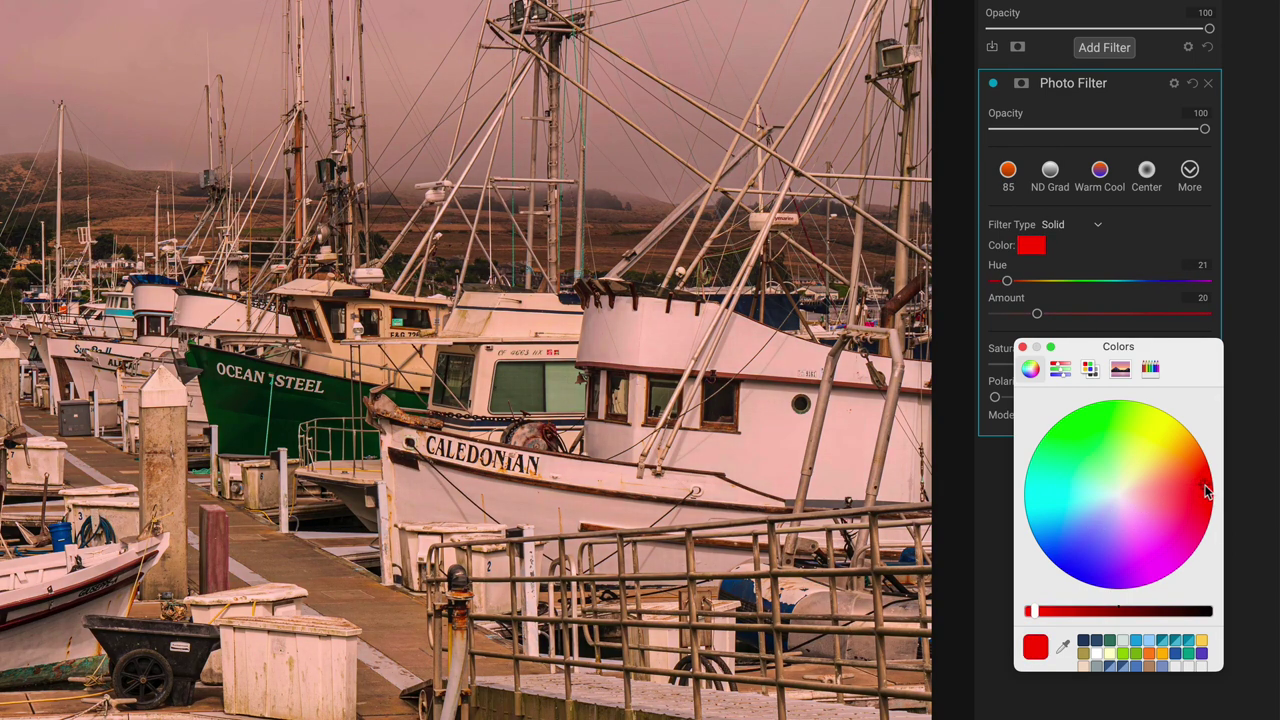
left_click(1121, 252)
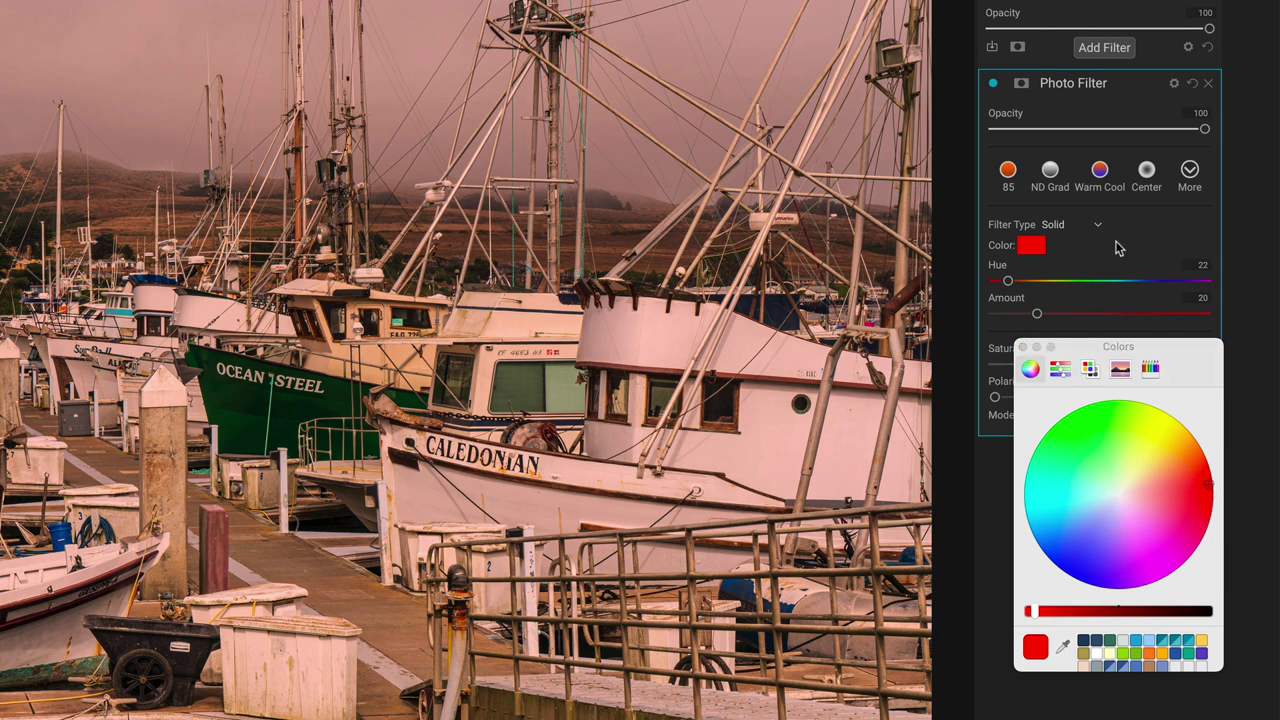
left_click(1022, 346)
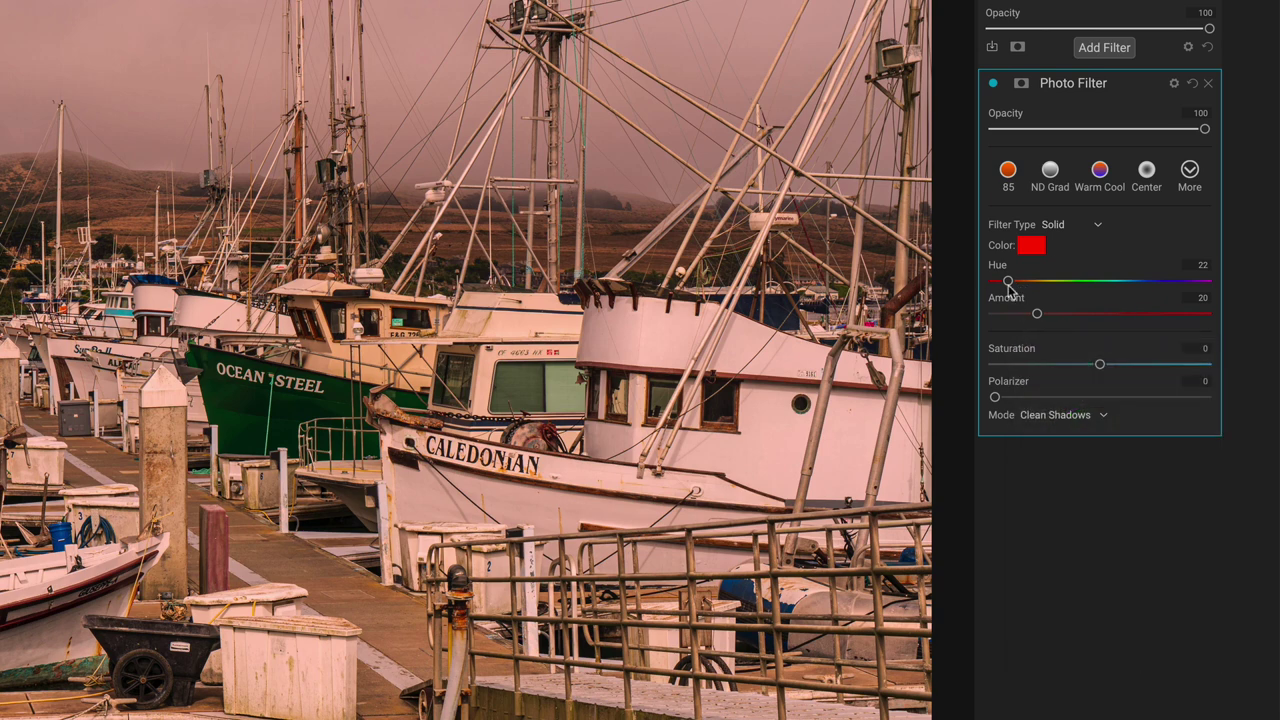
Set the Photo Filter's Hue to 16 and its Amount to 23
mouse_move(1008, 283)
left_mouse_down()
mouse_move(1073, 285)
mouse_move(1002, 279)
left_mouse_up()
left_click_drag(1037, 316, 1108, 314)
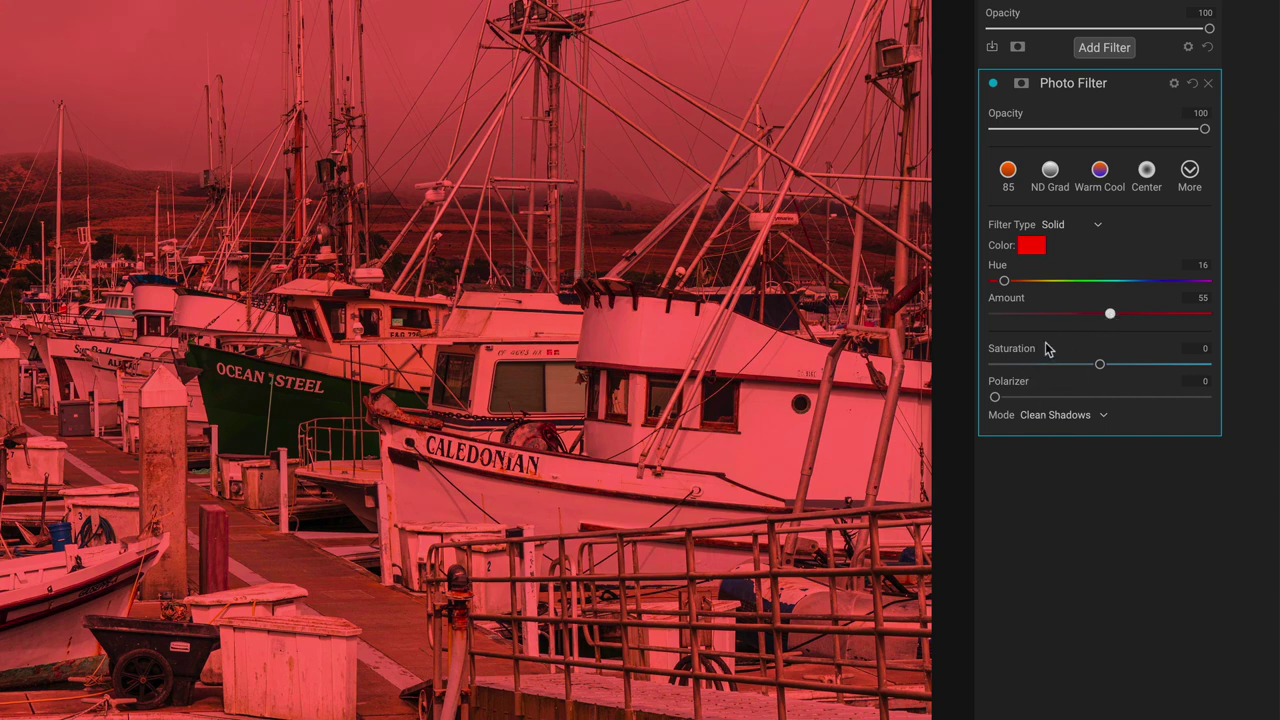
left_click_drag(1110, 314, 1043, 316)
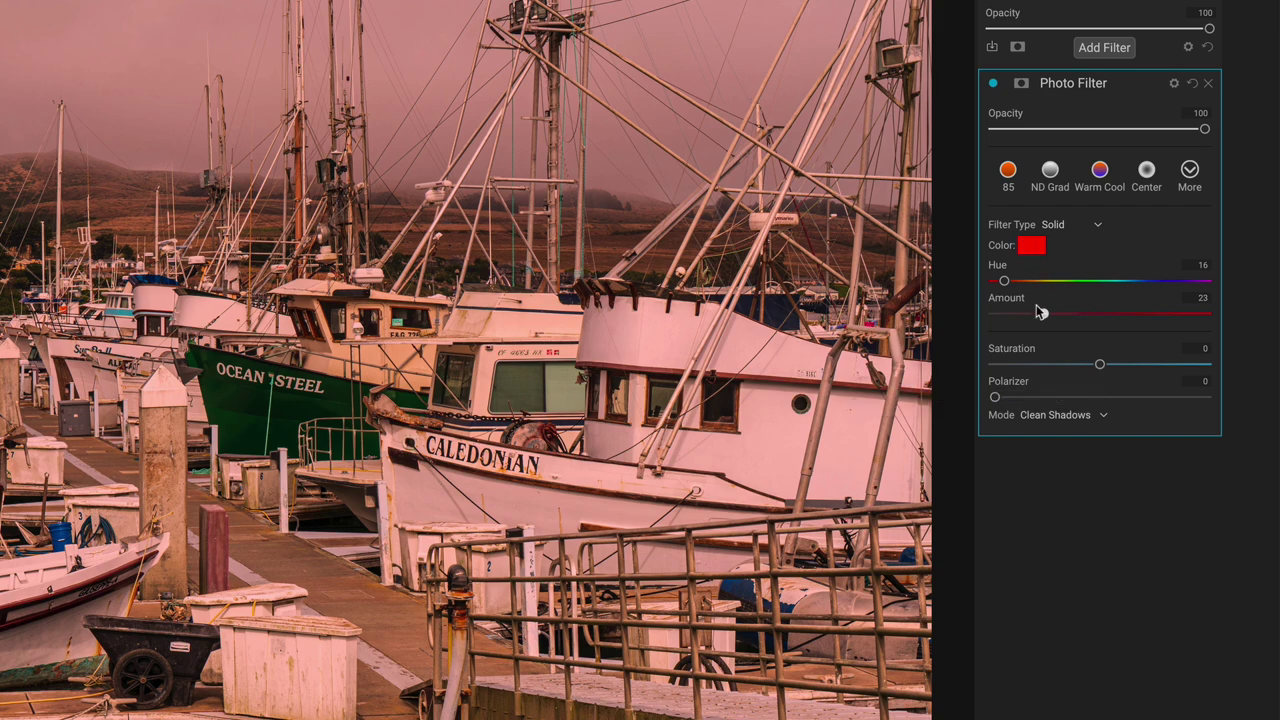
Raise the Photo Filter's Saturation to 29 and its Polarizer to 41
mouse_move(1100, 368)
left_mouse_down()
mouse_move(1184, 368)
mouse_move(1089, 364)
left_mouse_up()
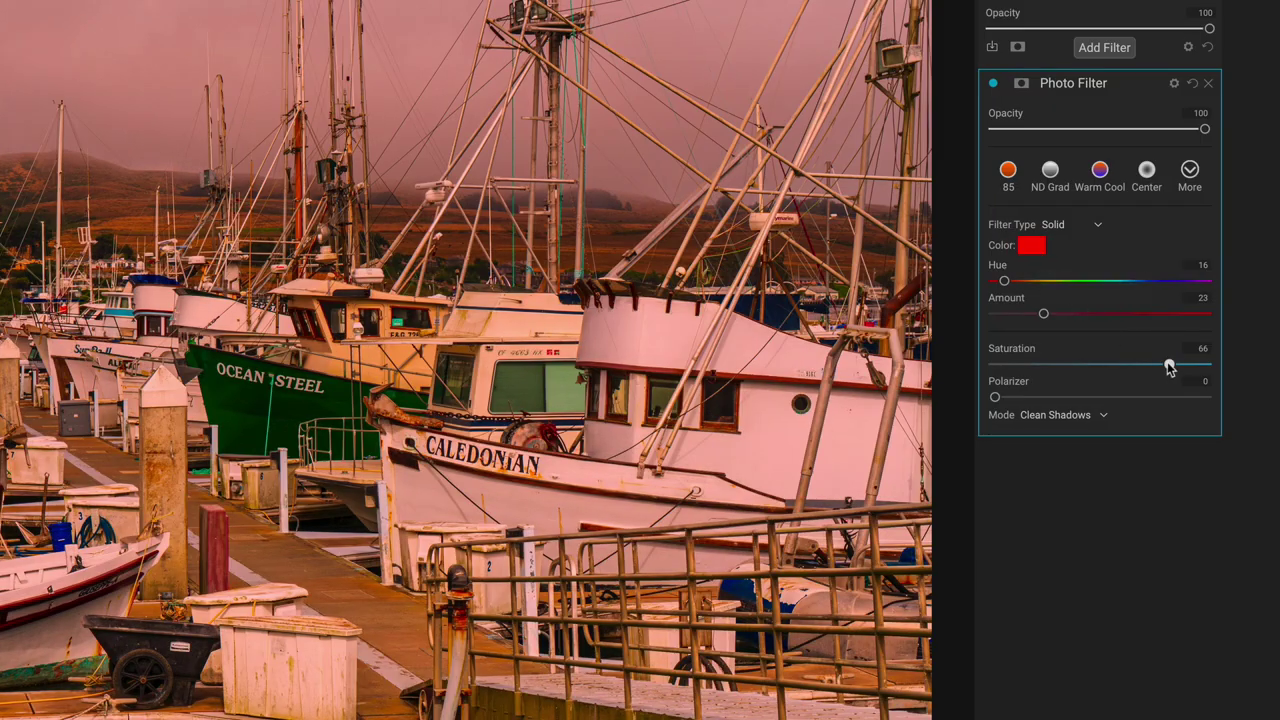
left_click_drag(1169, 366, 1130, 366)
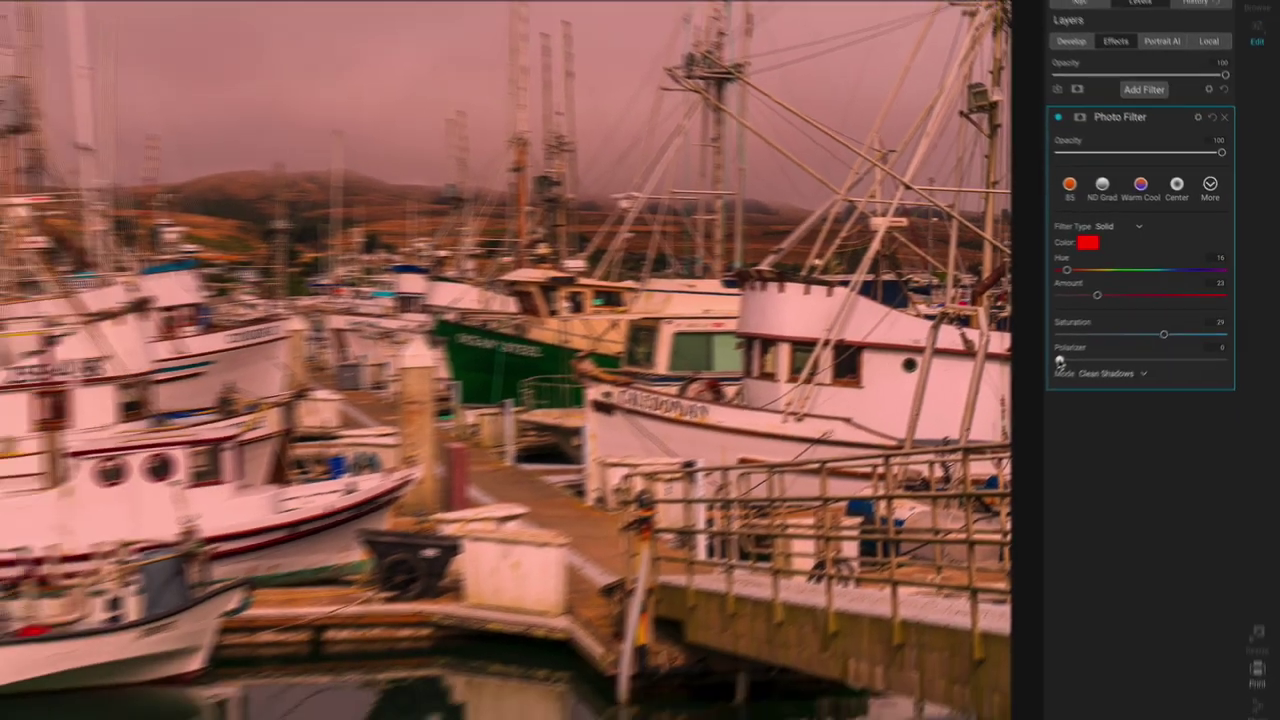
left_click_drag(995, 401, 1021, 400)
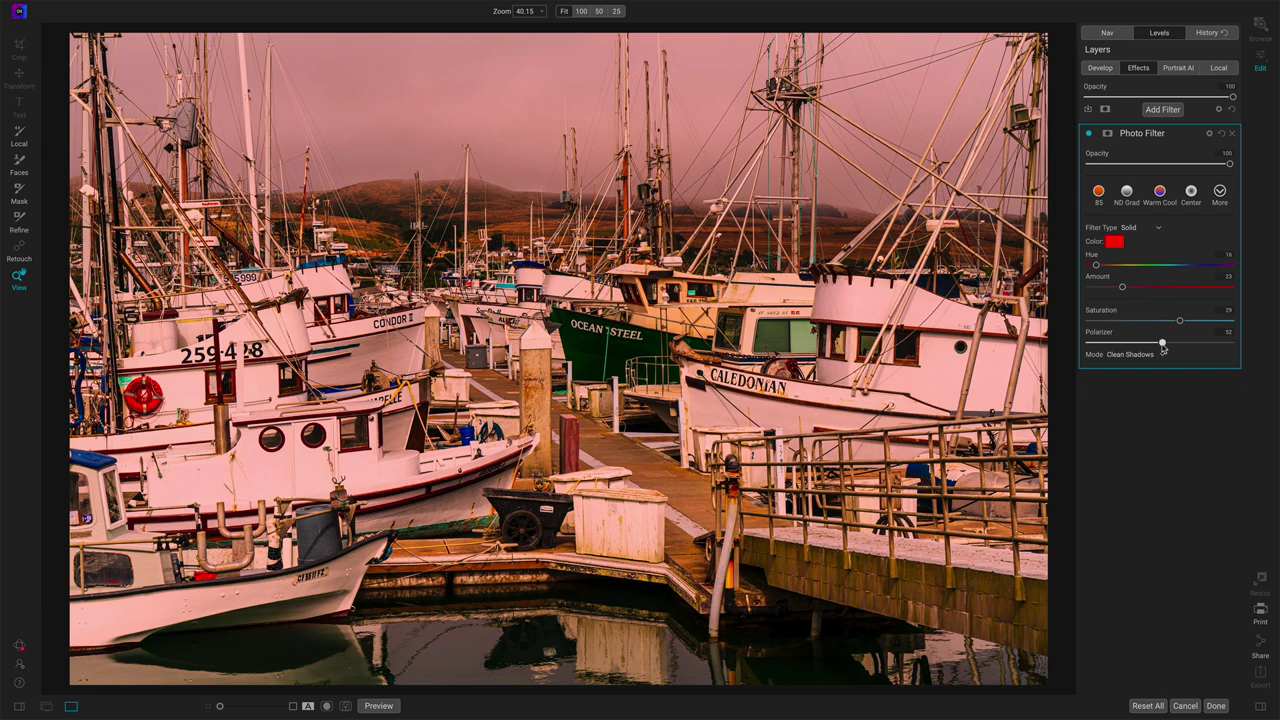
left_click_drag(1170, 347, 1088, 346)
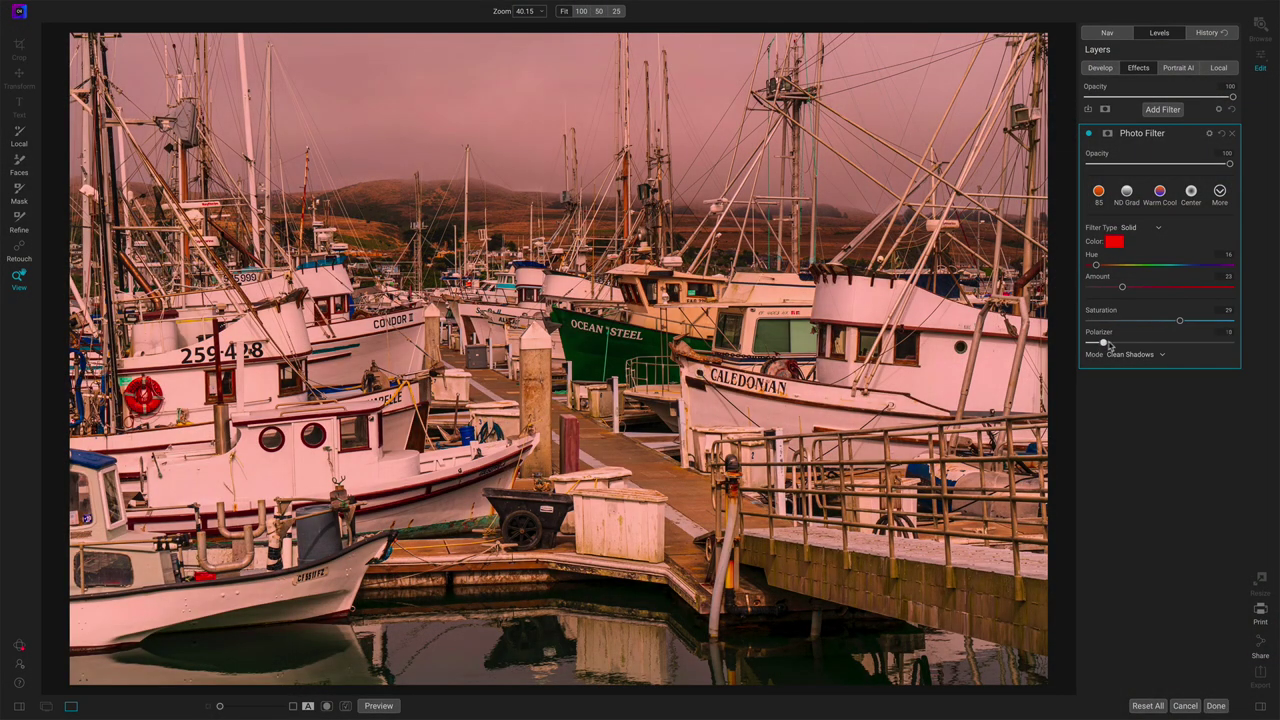
left_click(1108, 343)
mouse_move(1133, 355)
left_mouse_down()
mouse_move(1177, 360)
mouse_move(1121, 358)
mouse_move(1148, 356)
left_mouse_up()
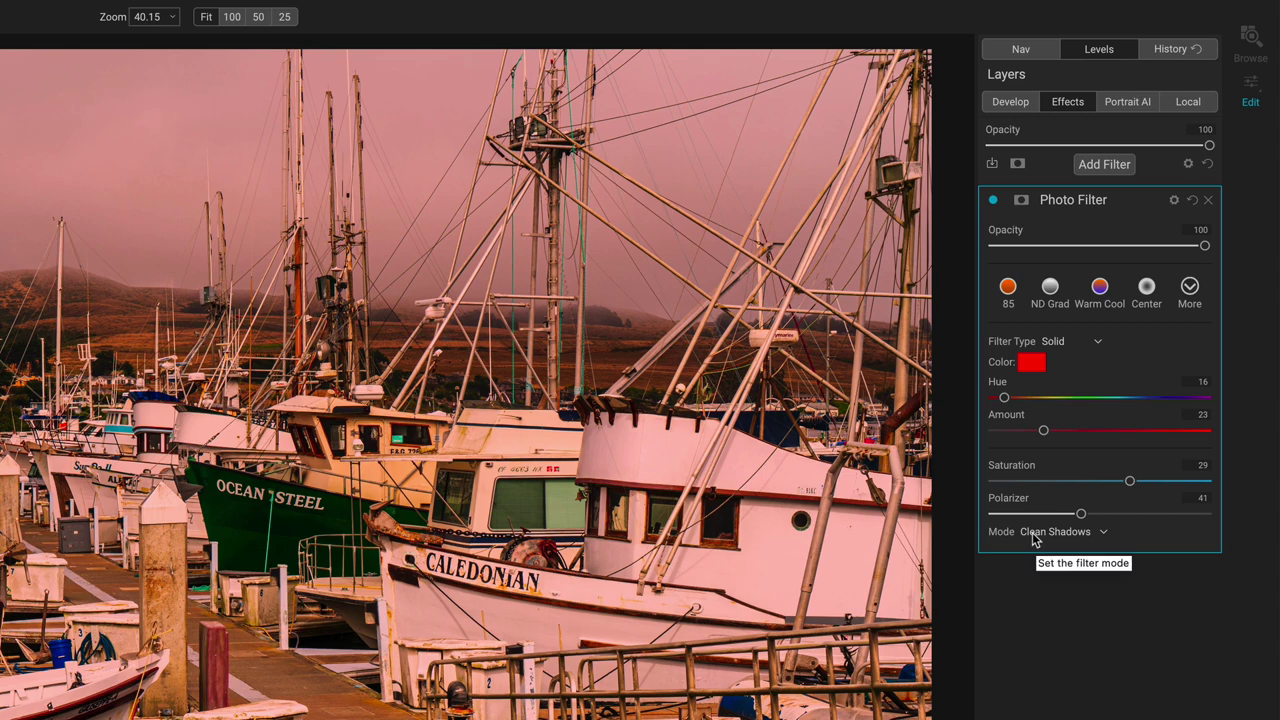
left_click(1035, 540)
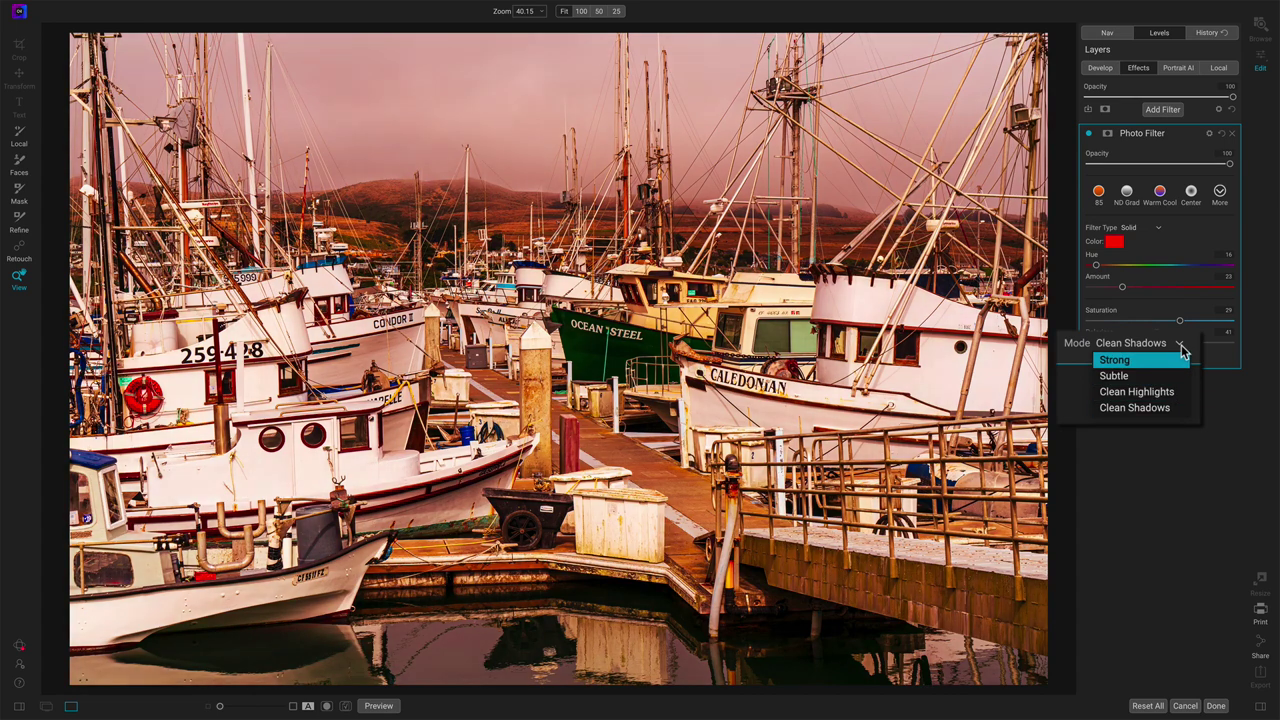
left_click(1179, 345)
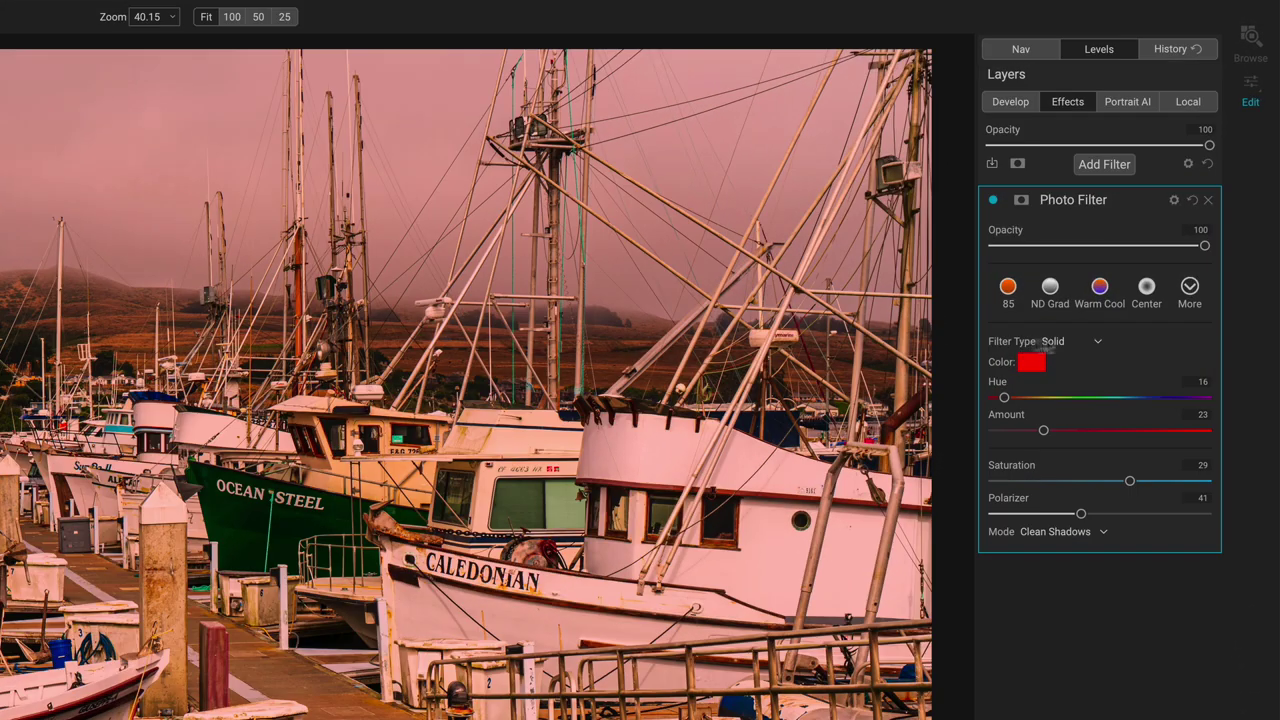
Switch the filter type to Graduated with Amount 100, Transition 0, Distance 5 and Rotation -87
left_click(1099, 346)
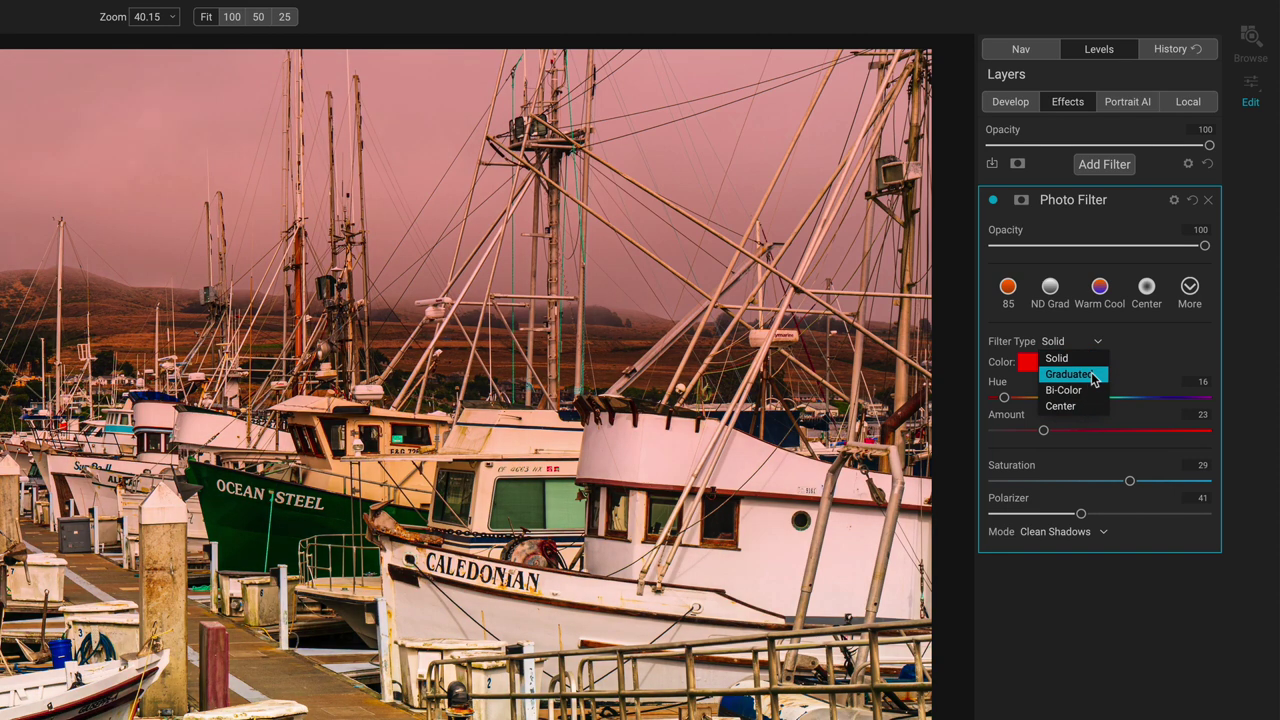
left_click(1093, 376)
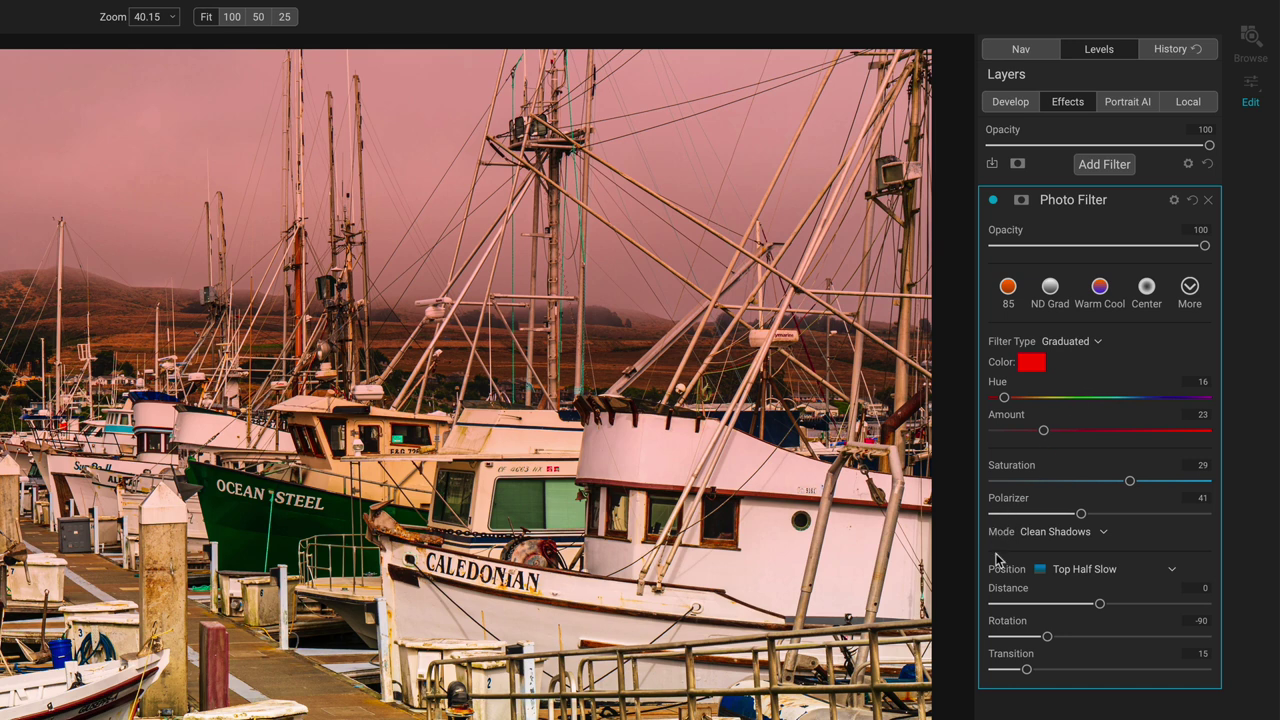
left_click(1102, 572)
left_click(1103, 572)
left_click_drag(1044, 432, 1235, 445)
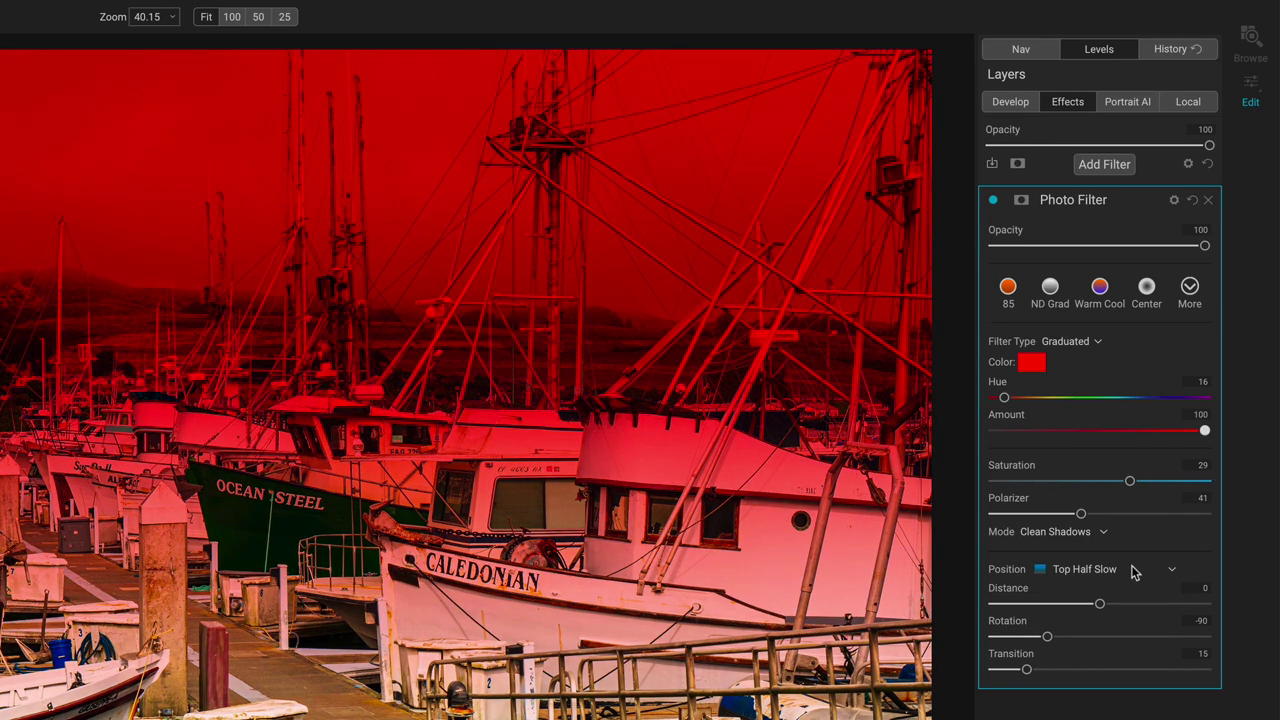
left_click_drag(1026, 669, 966, 674)
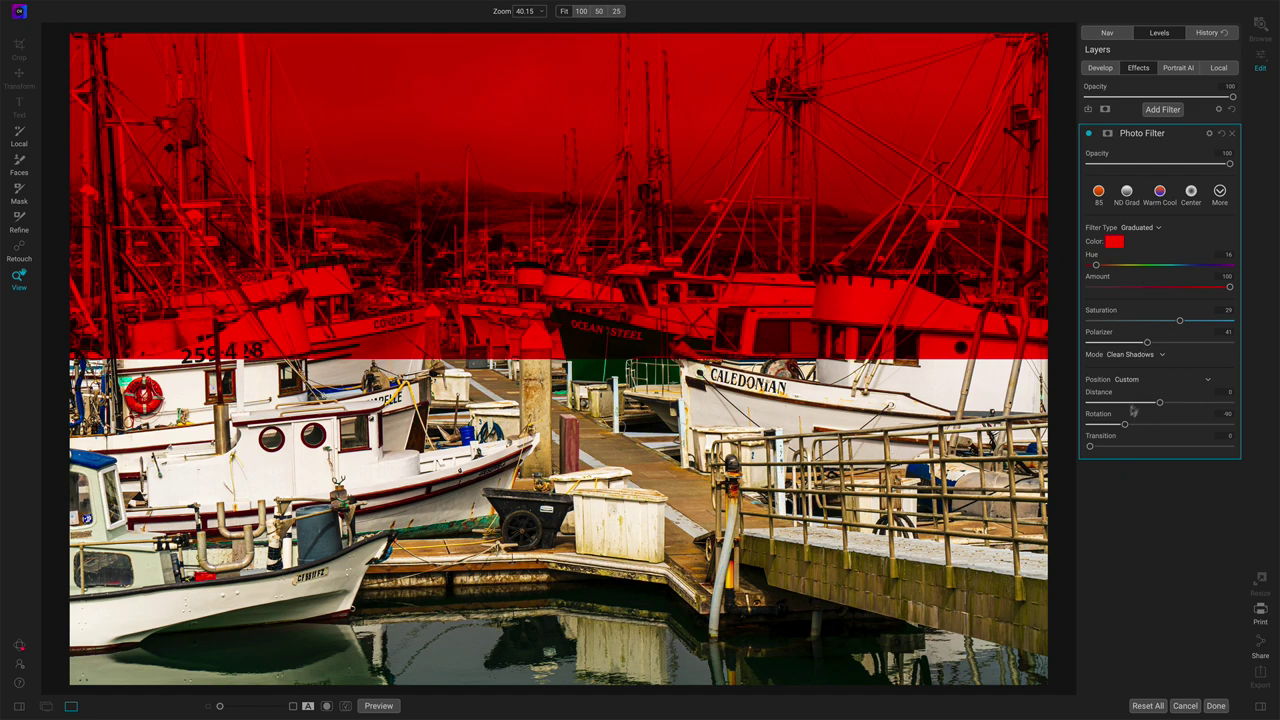
left_click_drag(1160, 402, 1110, 432)
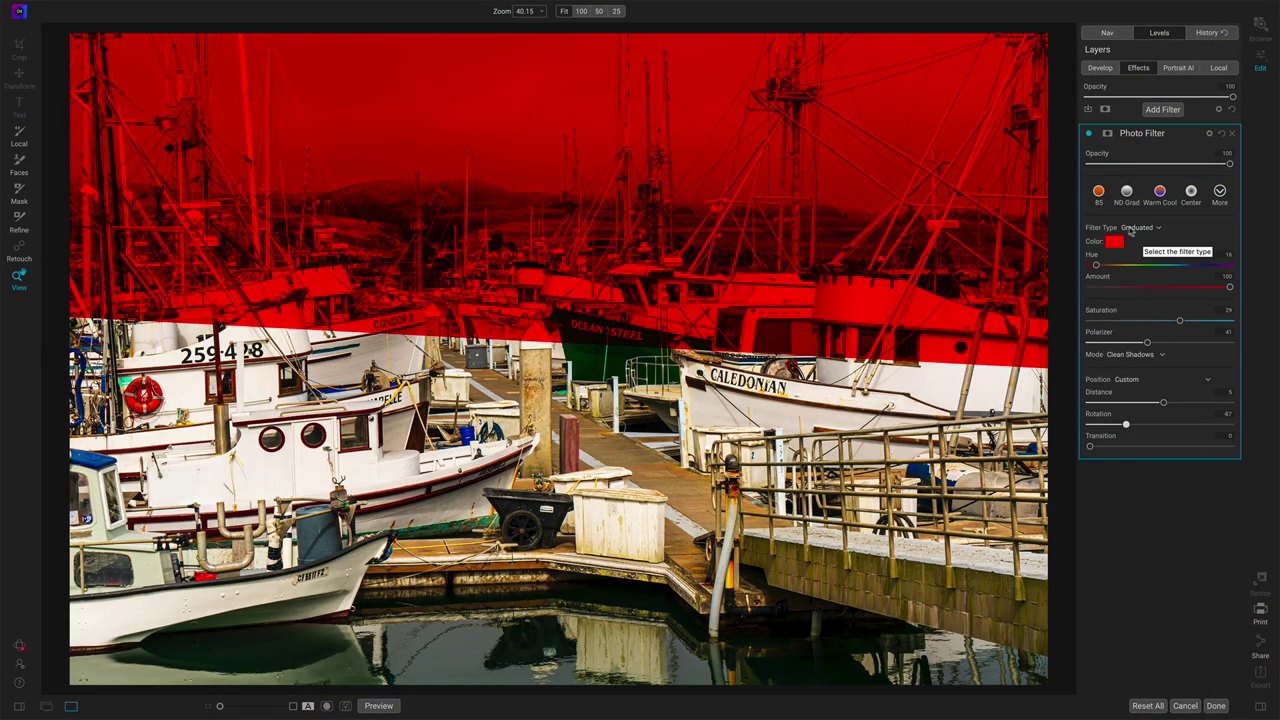
Set the filter type to Solid and place a Linear Top gradient mask across the hills in the photo
left_click(1131, 228)
left_click(1134, 244)
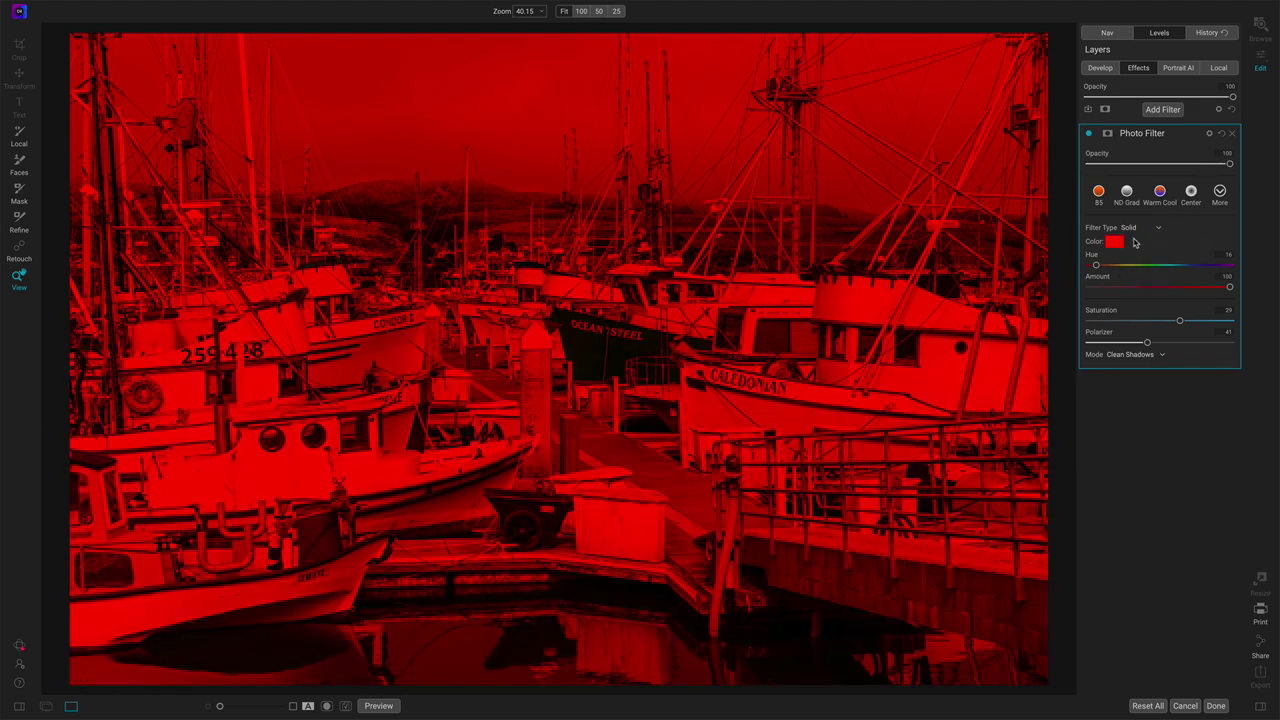
left_click(18, 194)
left_click(282, 9)
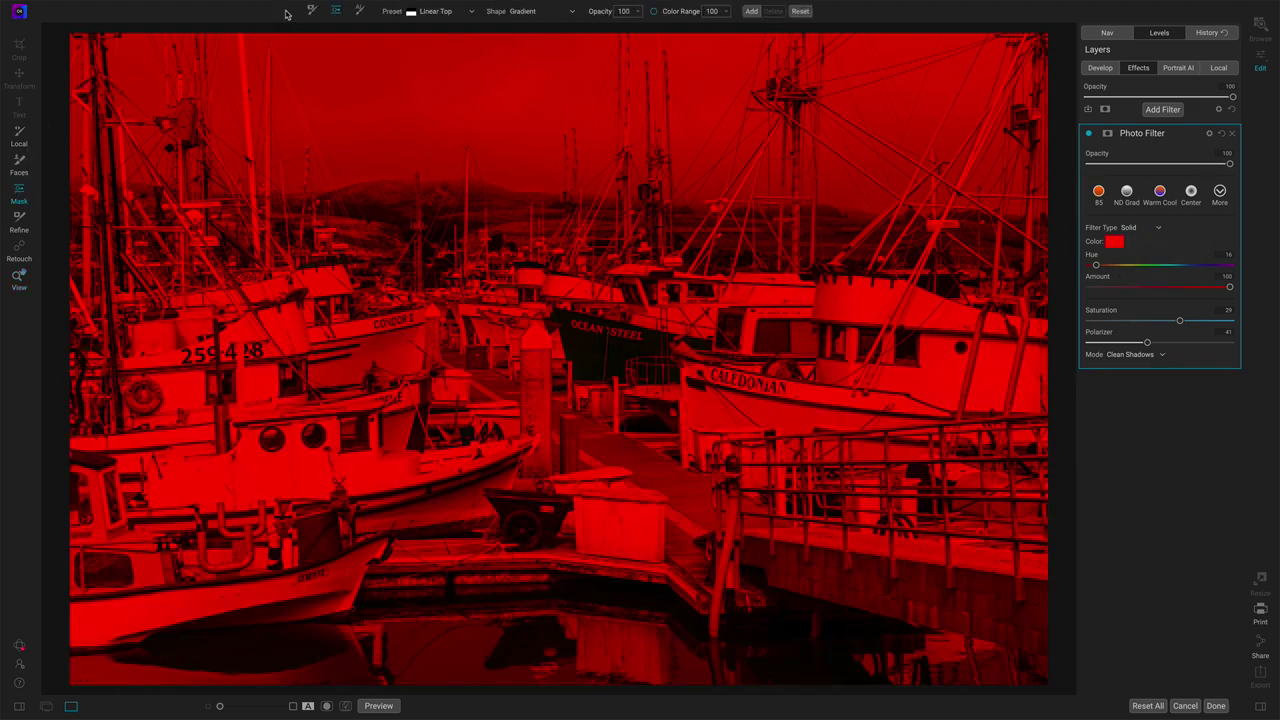
left_click(580, 239)
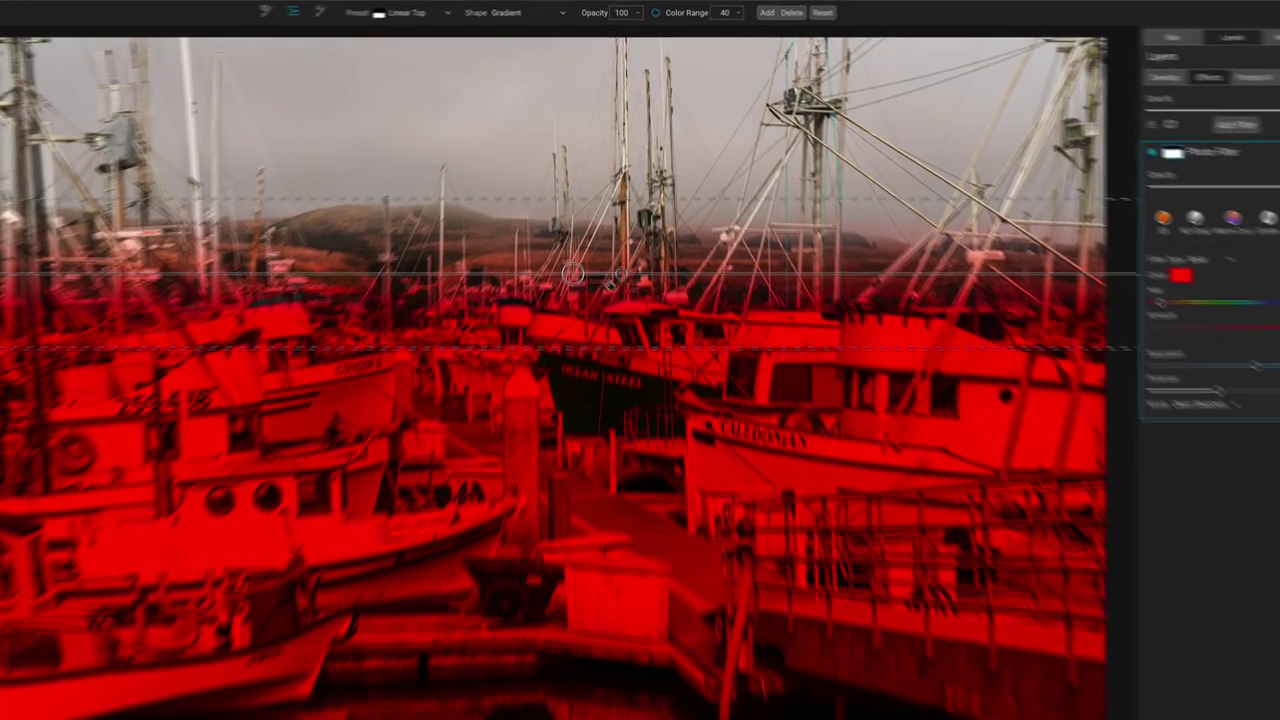
Rotate the gradient mask to a tilt that puts the filter on the sky, widen its transition and move it down over the boats
left_click_drag(556, 211, 552, 252)
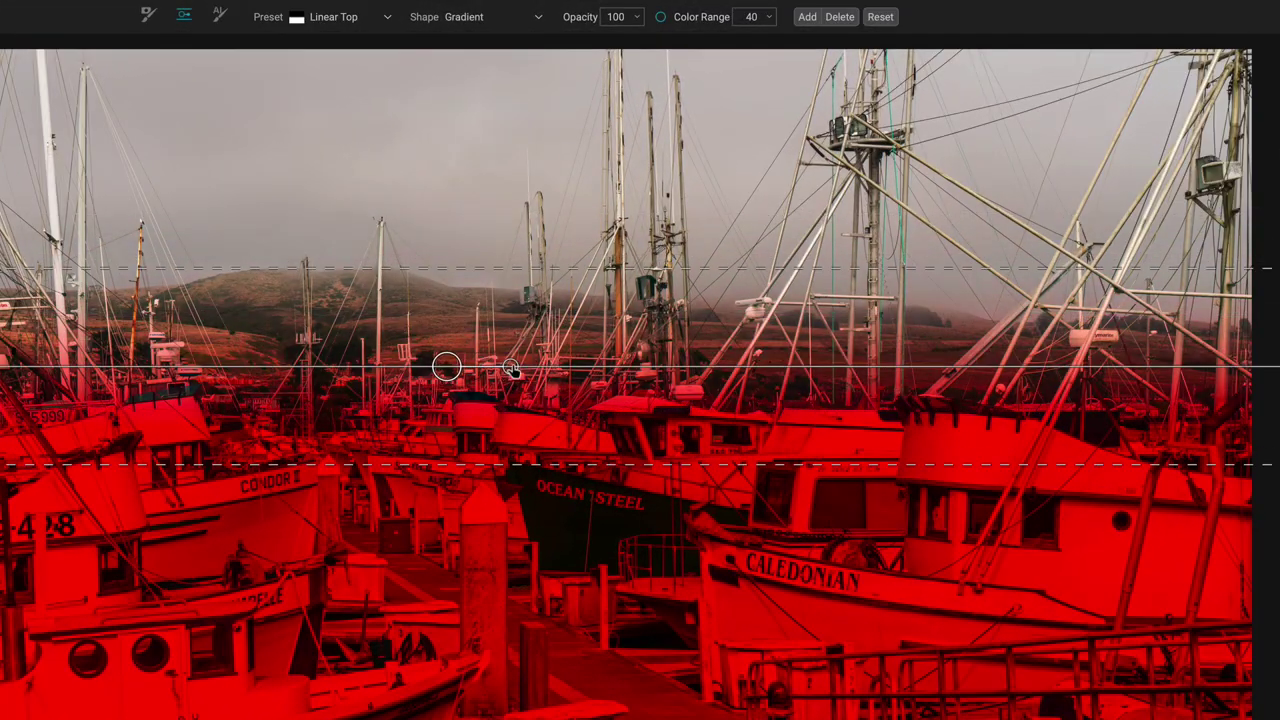
left_click_drag(510, 370, 384, 377)
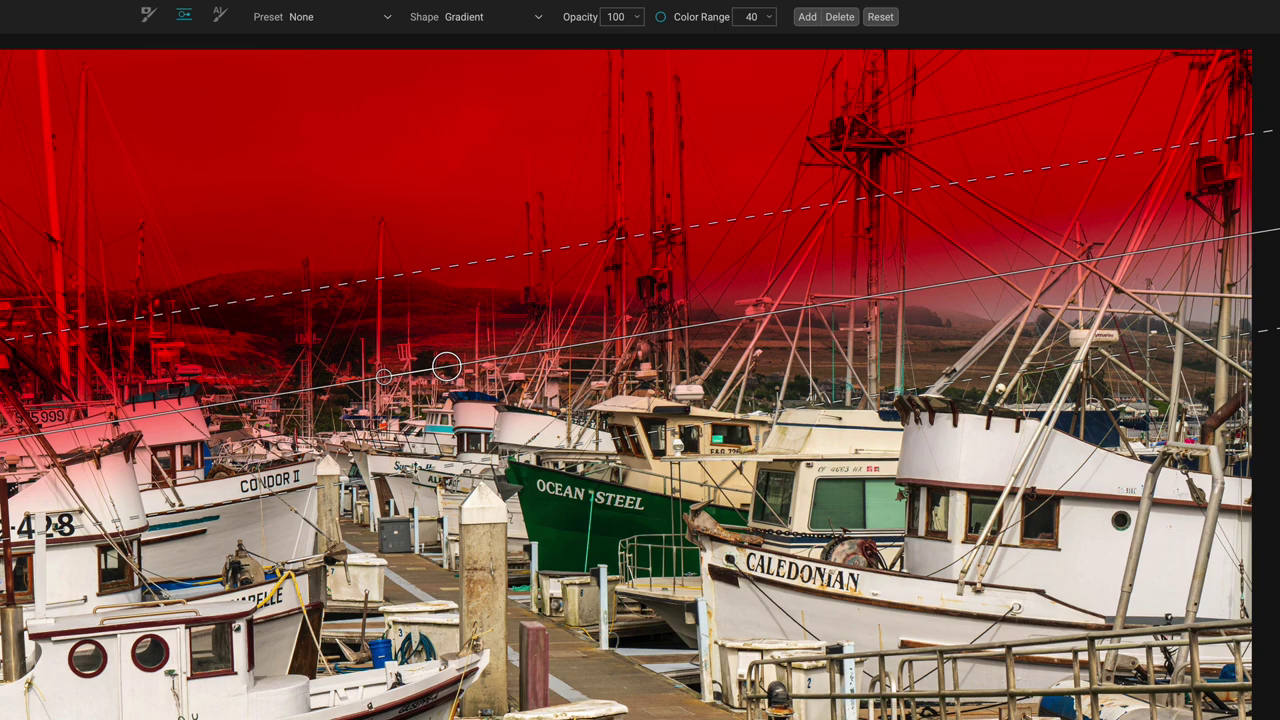
left_click_drag(456, 465, 456, 575)
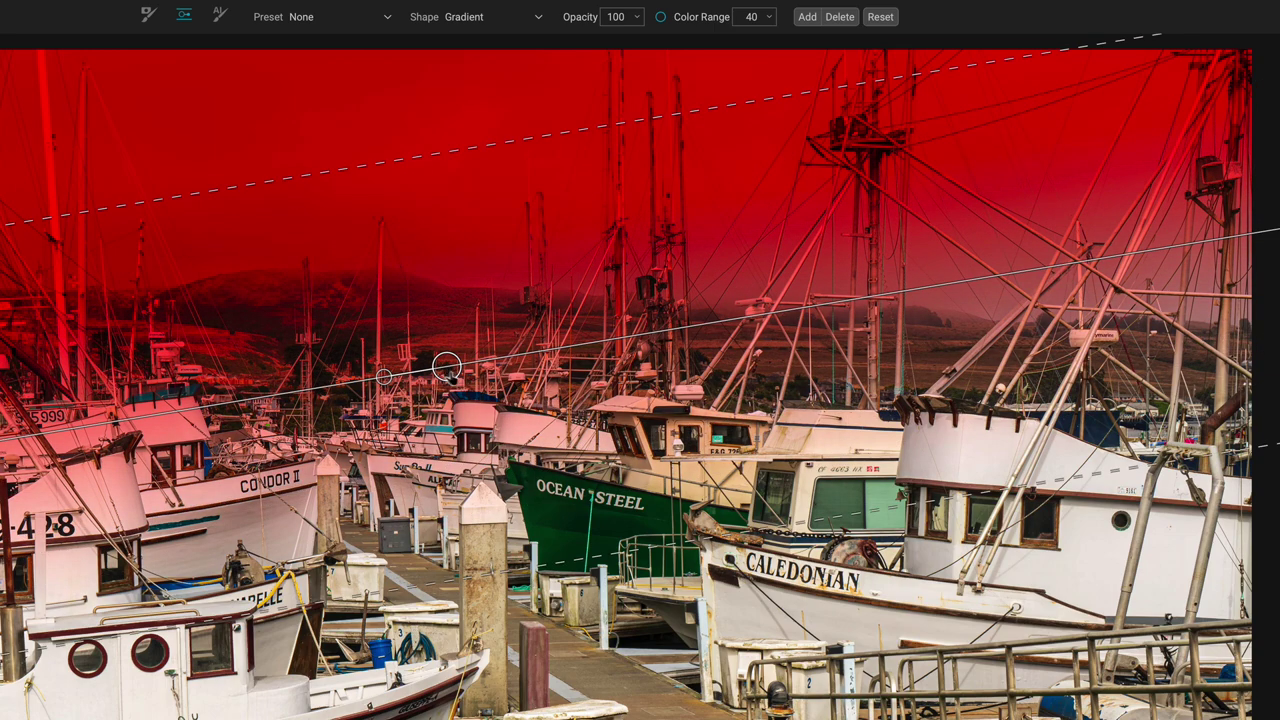
left_click_drag(446, 367, 369, 465)
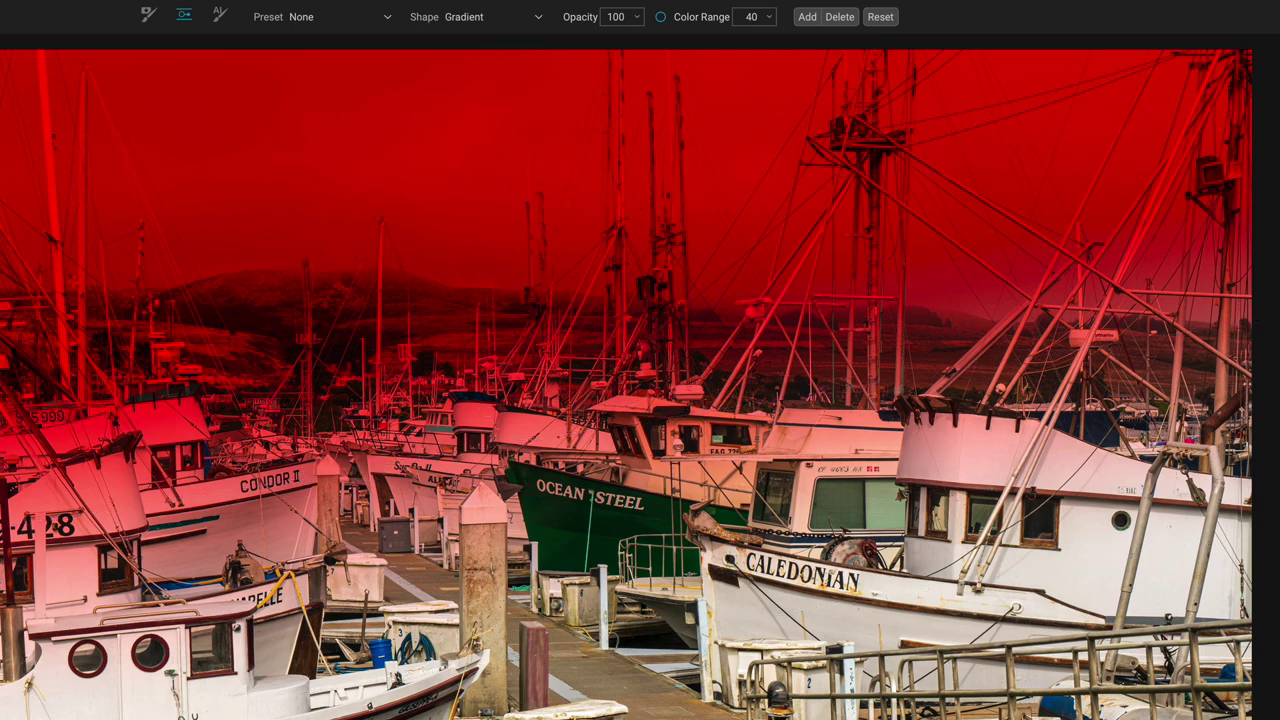
Delete the gradient mask and return the filter type to Graduated
left_click(841, 18)
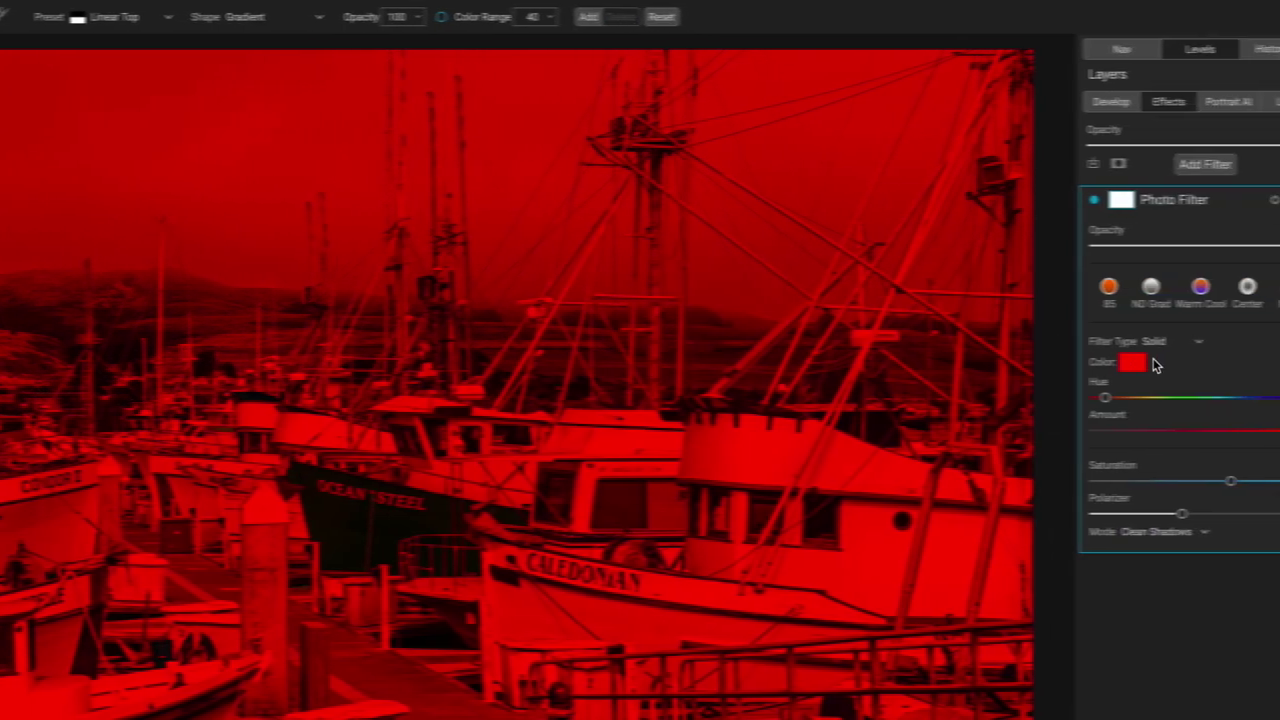
left_click(1155, 341)
left_click(1164, 371)
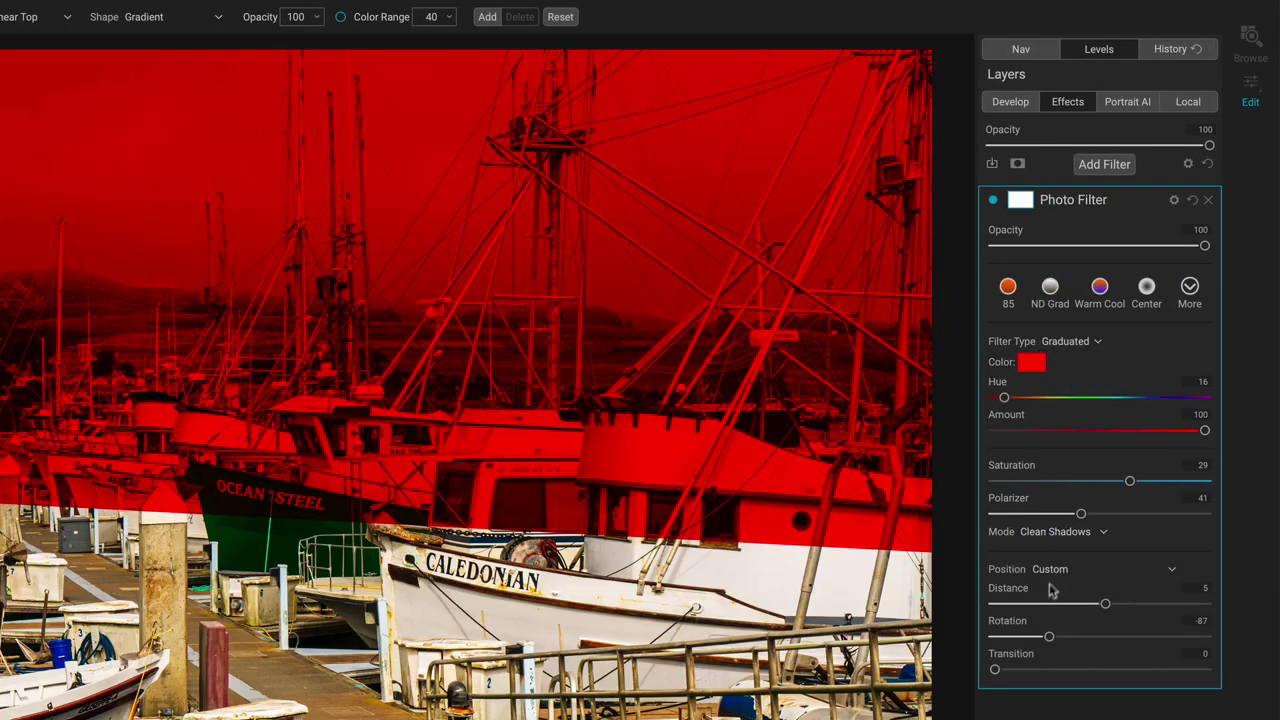
Adjust the graduated filter's position to Distance 9, Rotation -79 and Transition 13
left_click_drag(1106, 606, 1109, 604)
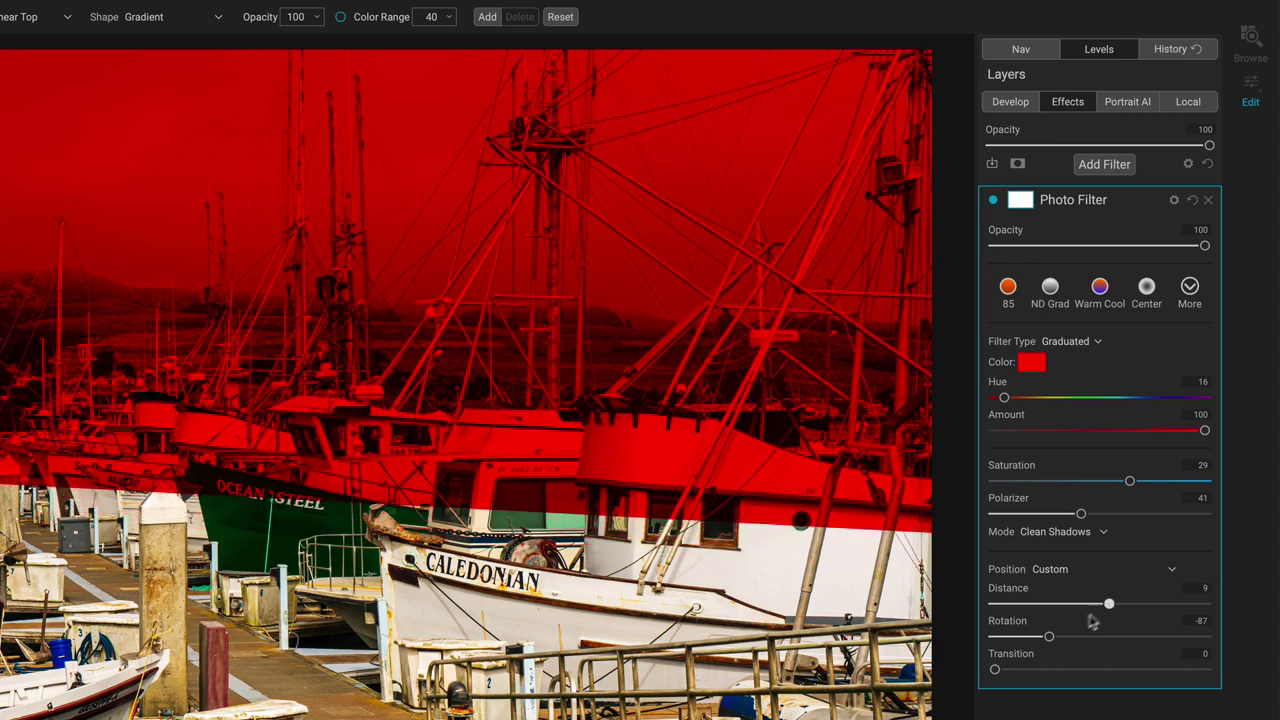
left_click_drag(1049, 636, 1055, 641)
left_click_drag(995, 670, 1020, 671)
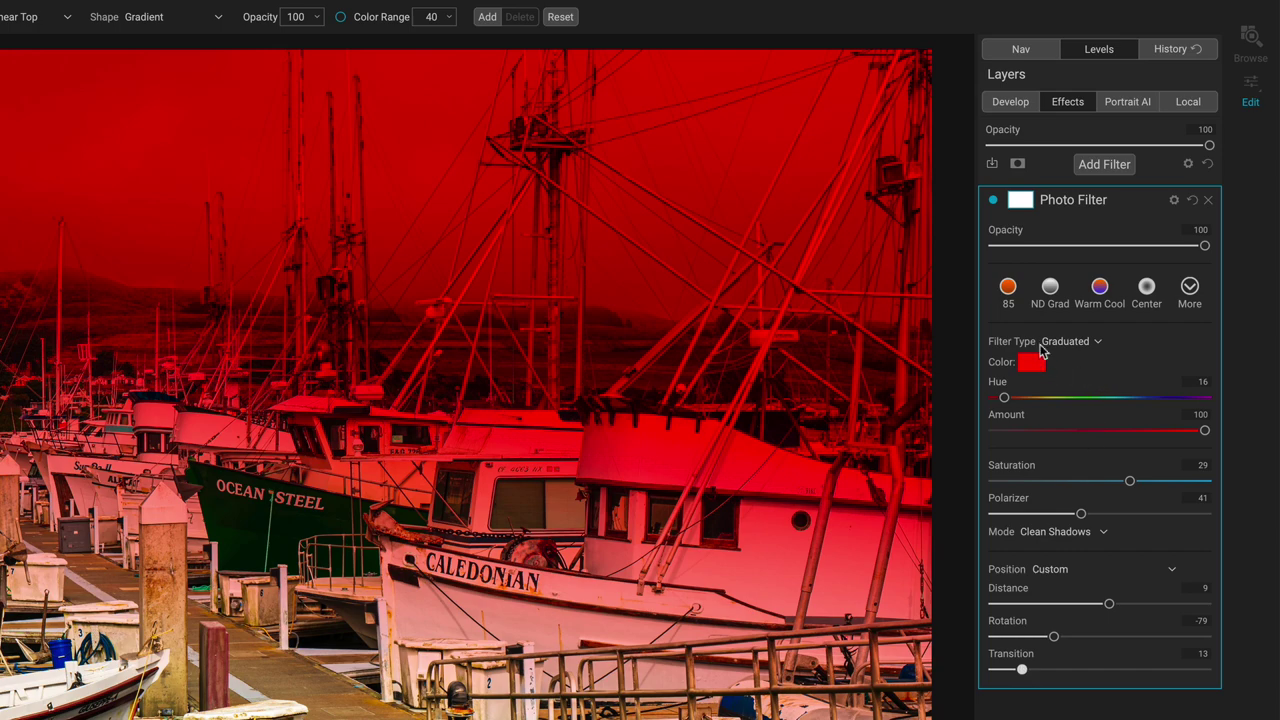
Change the Photo Filter's type to Center
left_click(1094, 343)
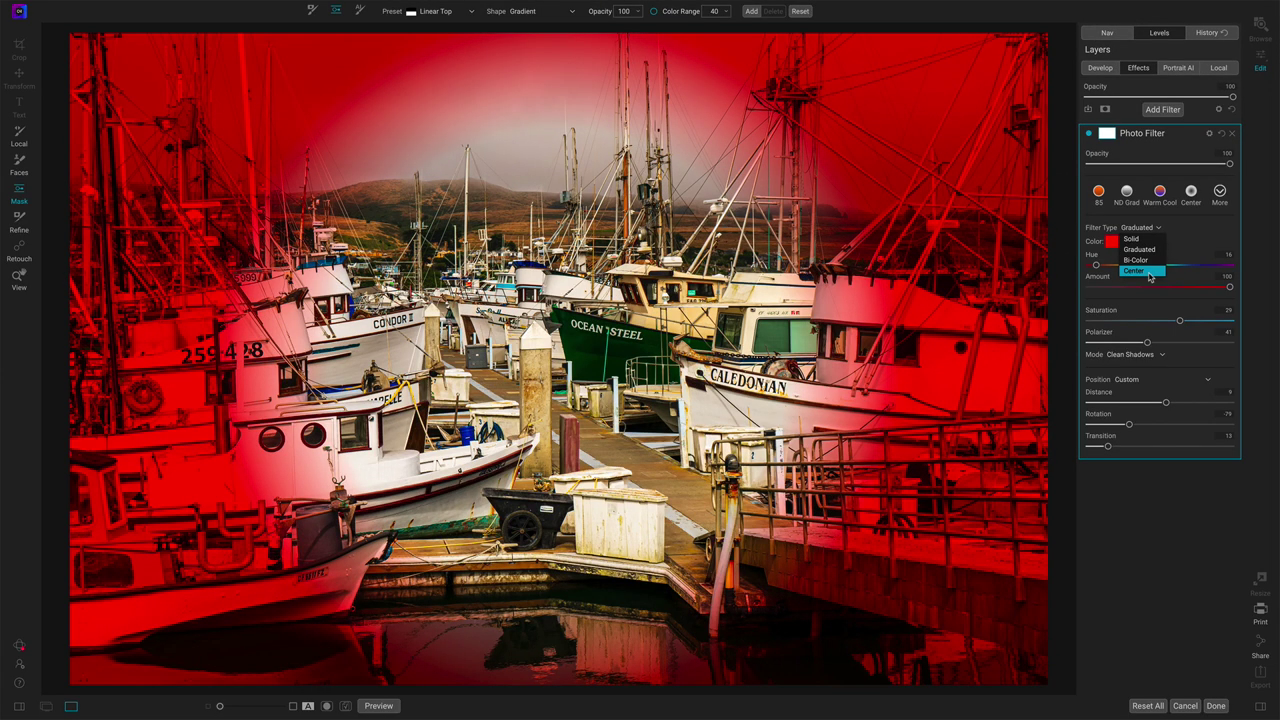
left_click(1149, 273)
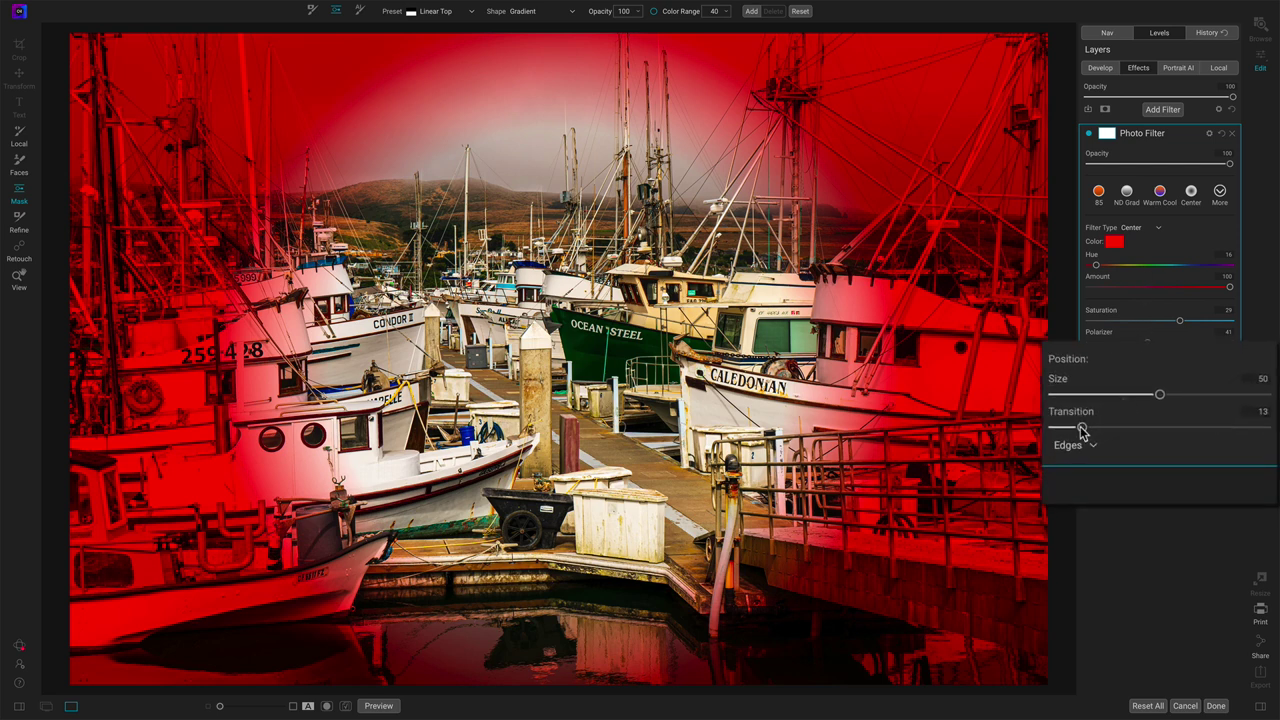
Set the center filter's transition to 0 and keep it applied to Edges
left_click_drag(1083, 428, 1048, 427)
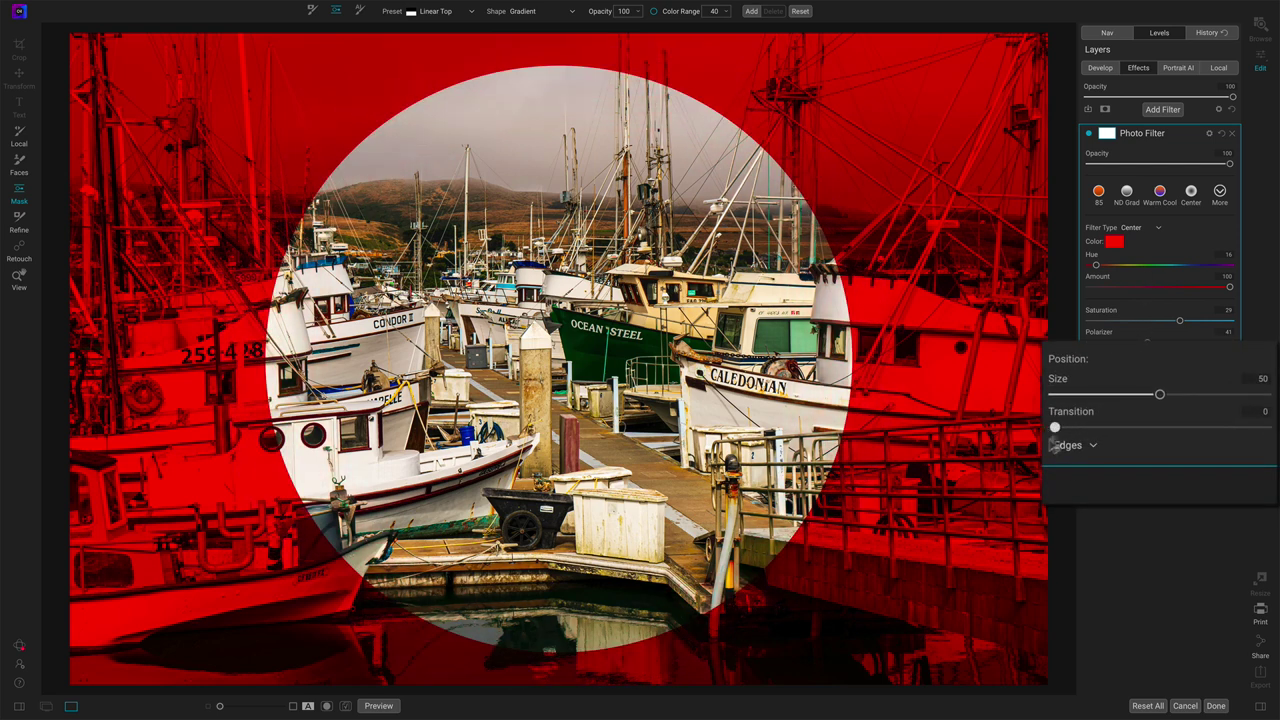
left_click(1073, 450)
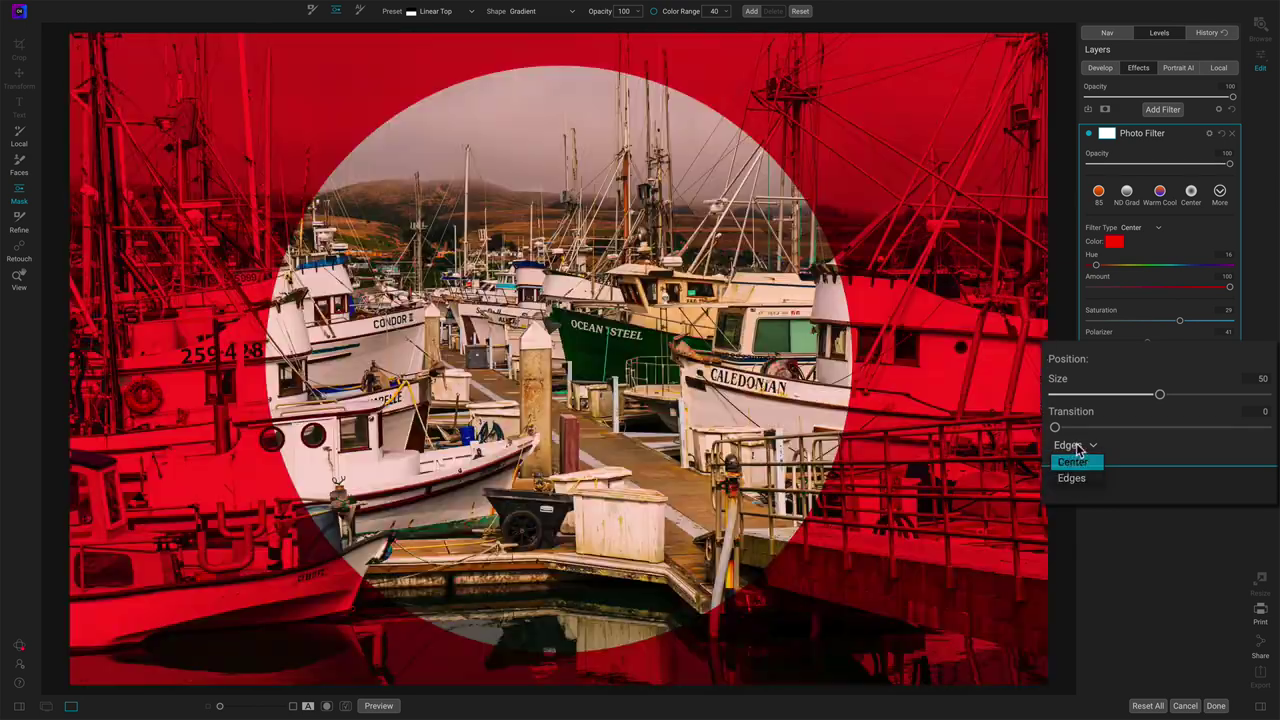
left_click(1078, 451)
Change the Photo Filter's type to Solid, add a Center-shaped mask and move it up into the sky
left_click(1147, 245)
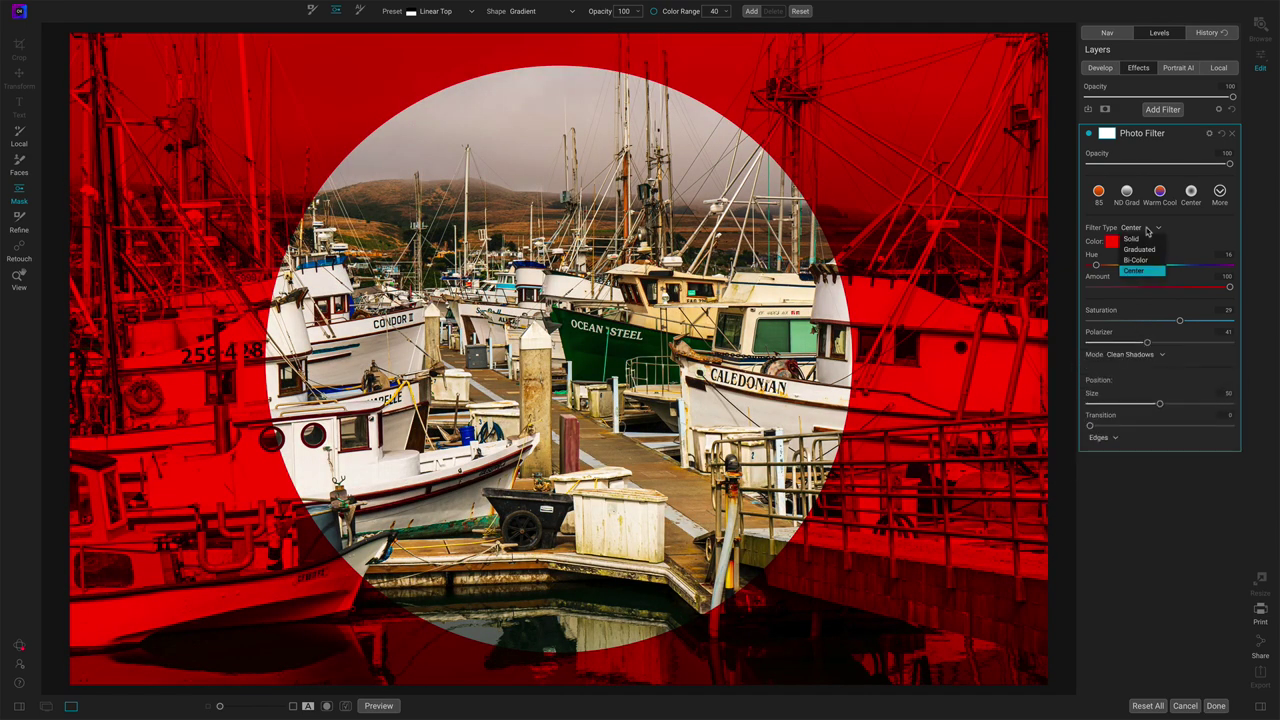
left_click(1140, 240)
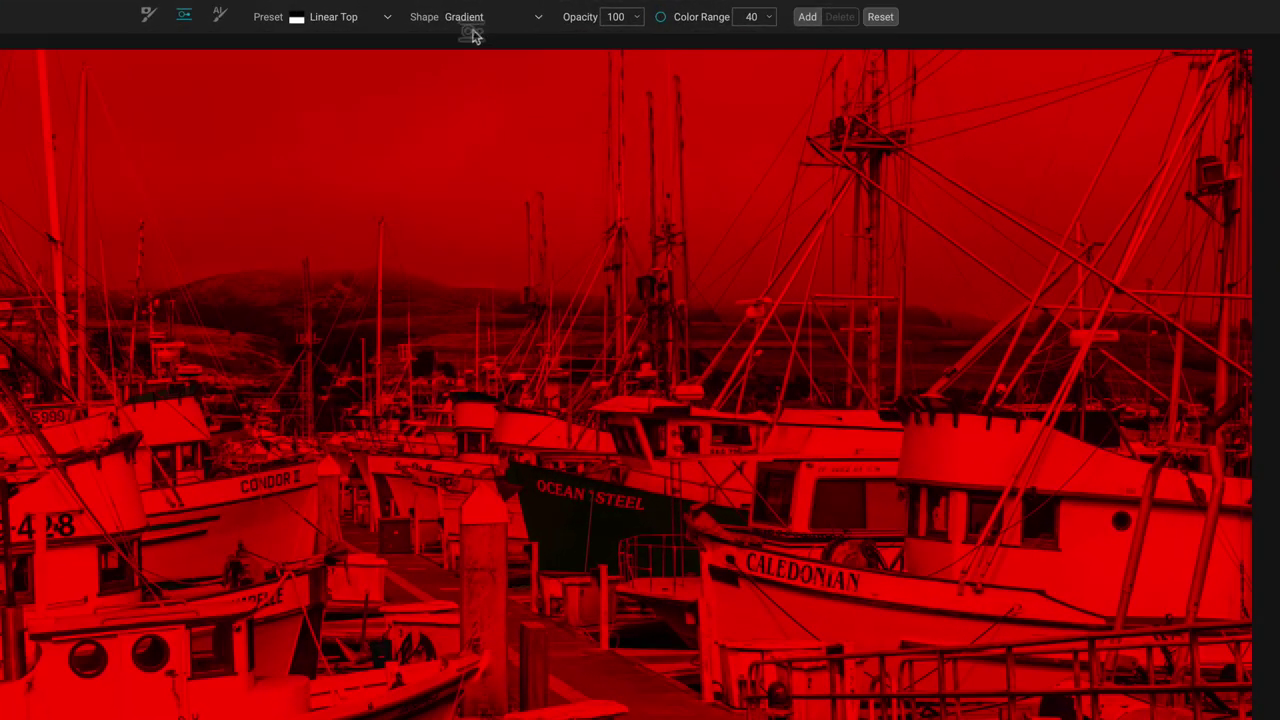
left_click(522, 11)
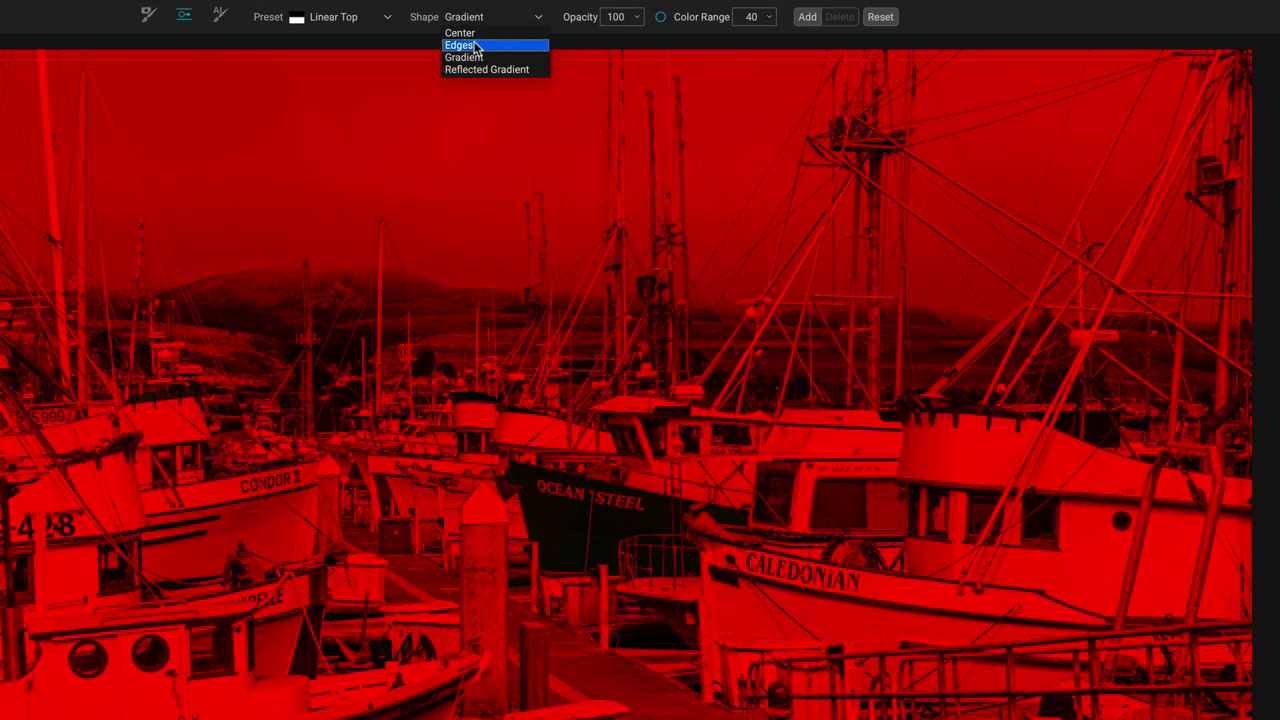
left_click(460, 33)
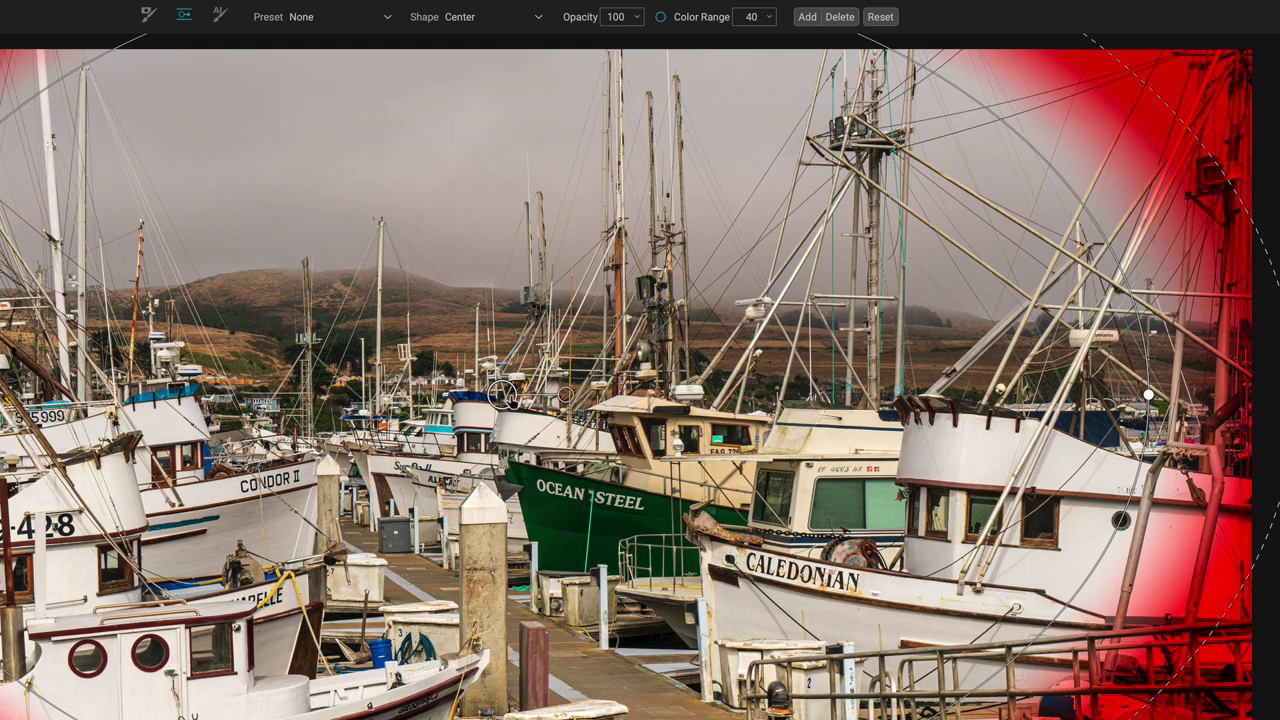
left_click_drag(503, 395, 529, 89)
Change the mask's shape to Edges, shrink its ellipse in height and width, widen its feathered transition and tilt it slightly
left_click(483, 20)
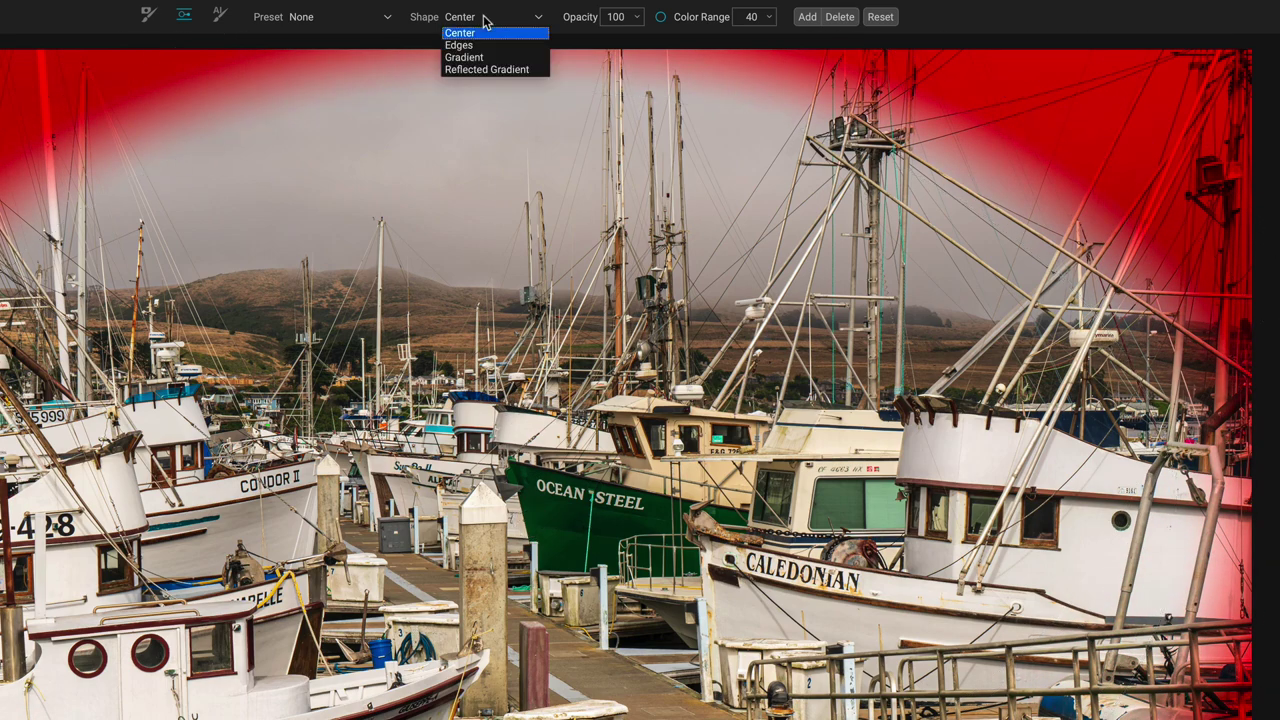
left_click(480, 45)
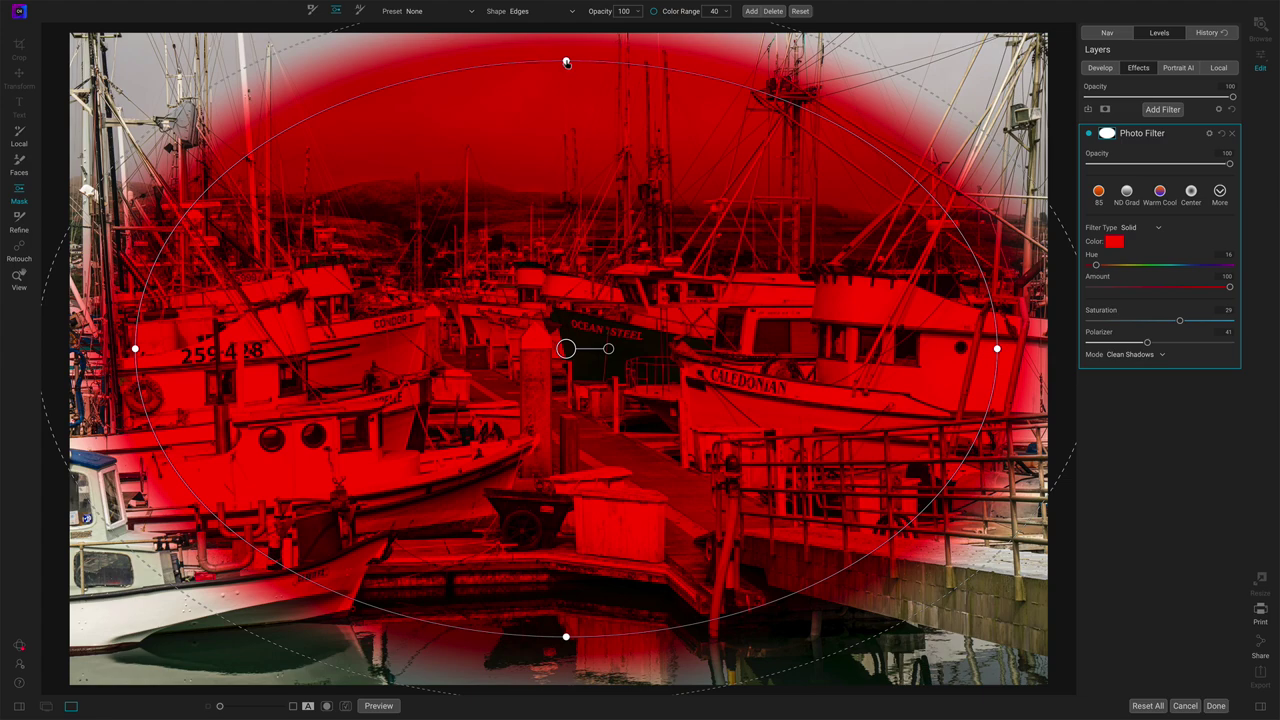
left_click_drag(566, 63, 566, 203)
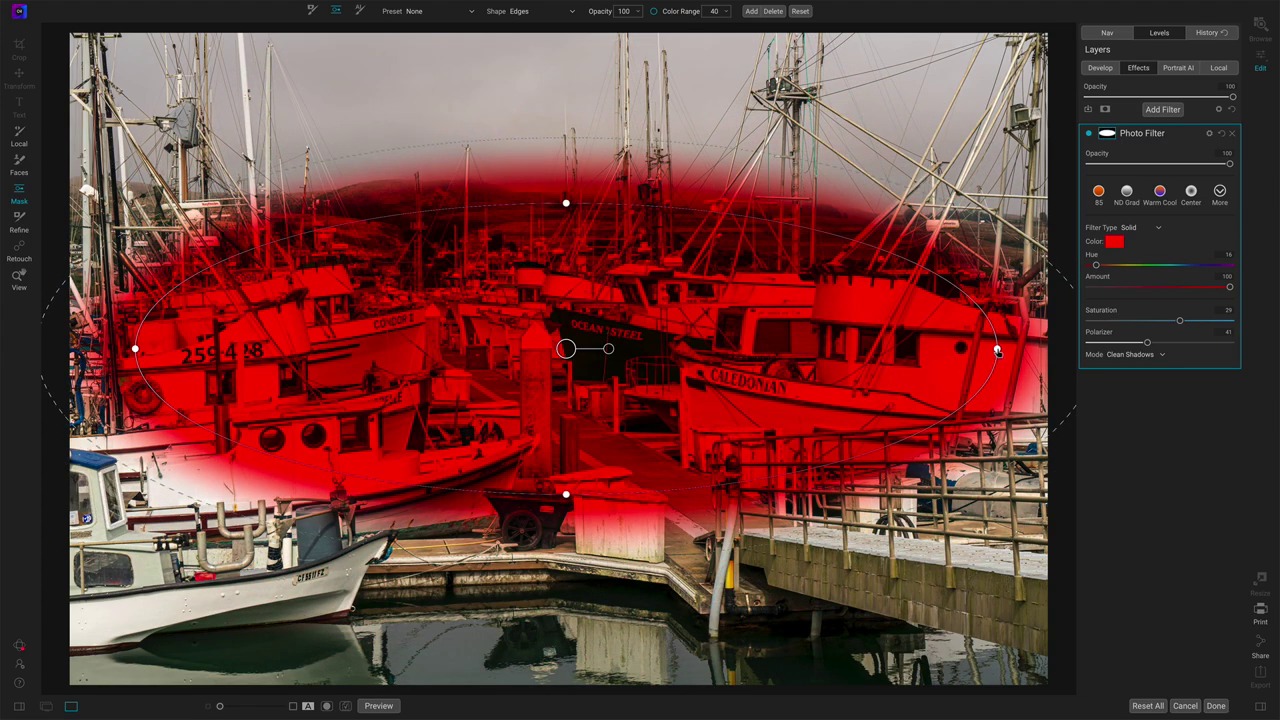
left_click_drag(997, 351, 856, 352)
left_click_drag(953, 365, 1062, 372)
left_click_drag(609, 350, 608, 340)
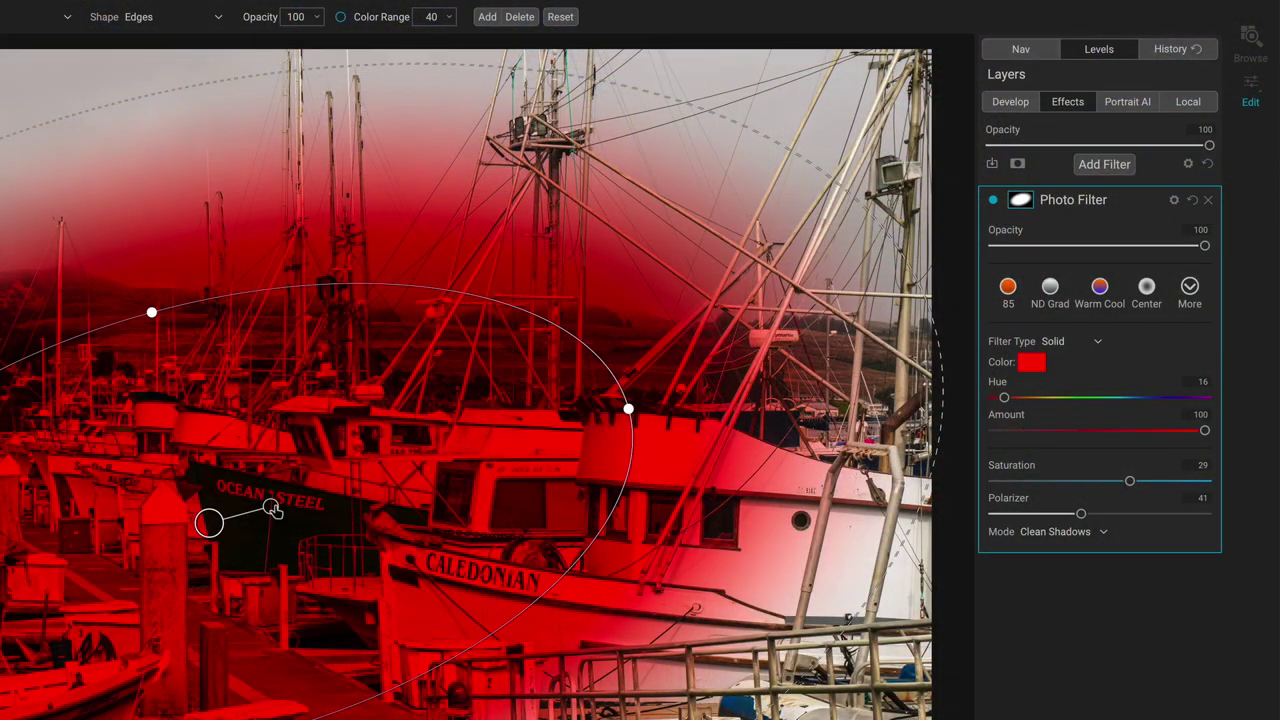
Reset the mask and change the Photo Filter's type to Bi-Color
left_click(1055, 343)
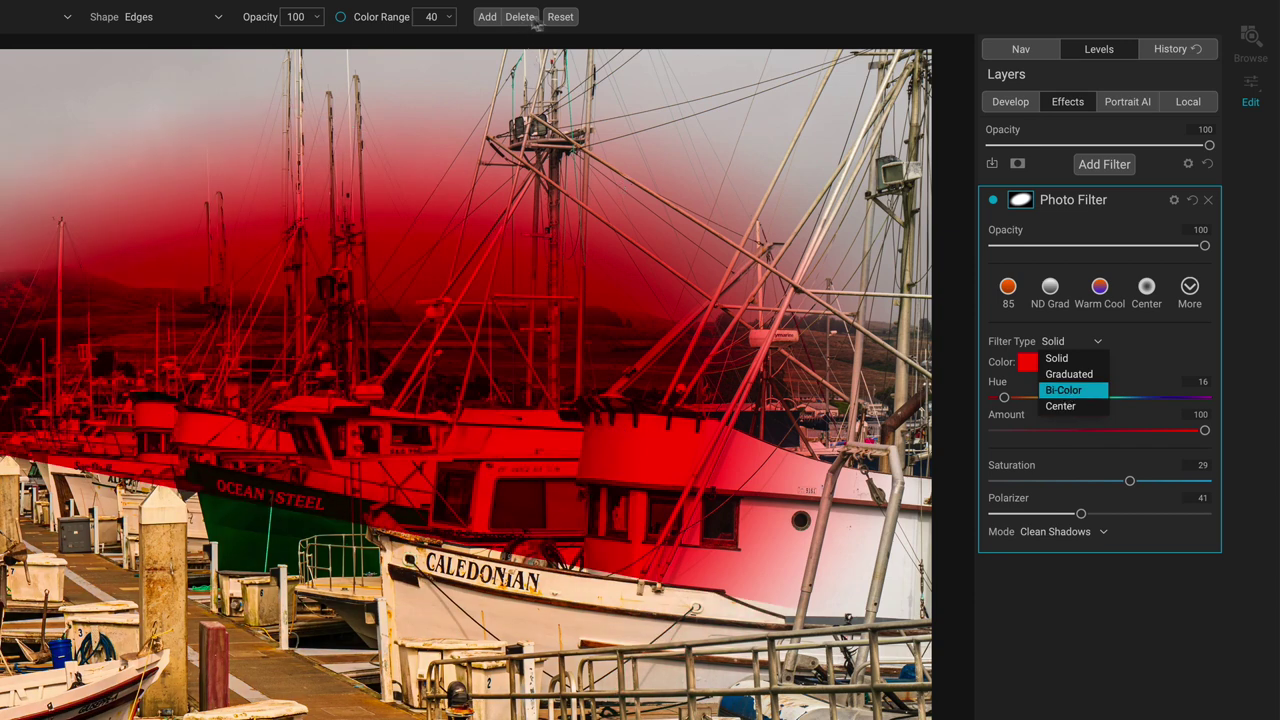
left_click(561, 20)
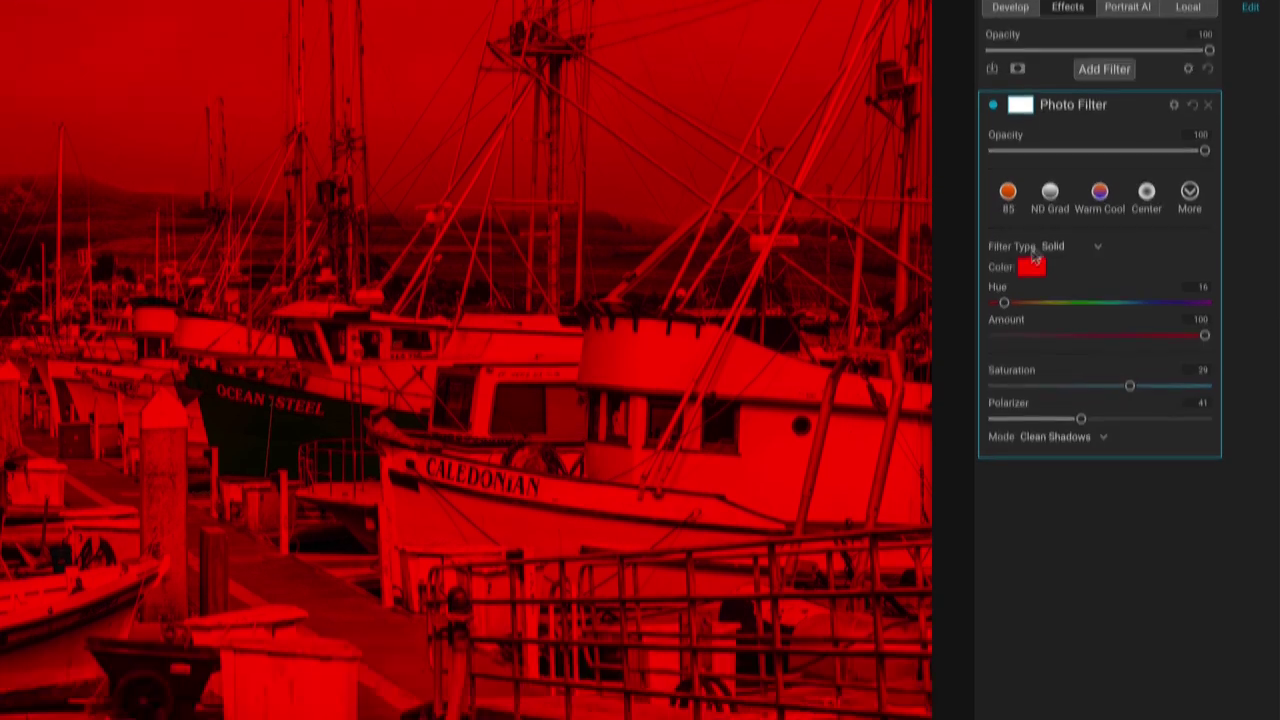
left_click(1055, 342)
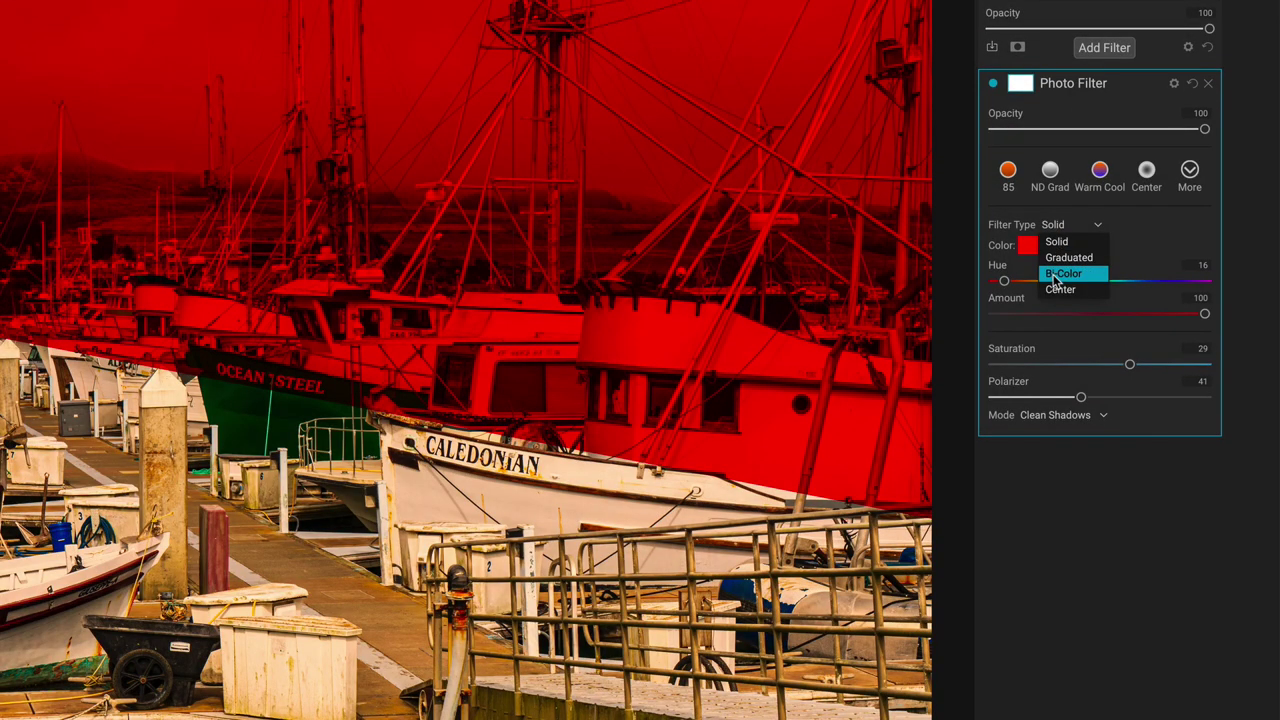
left_click(1056, 275)
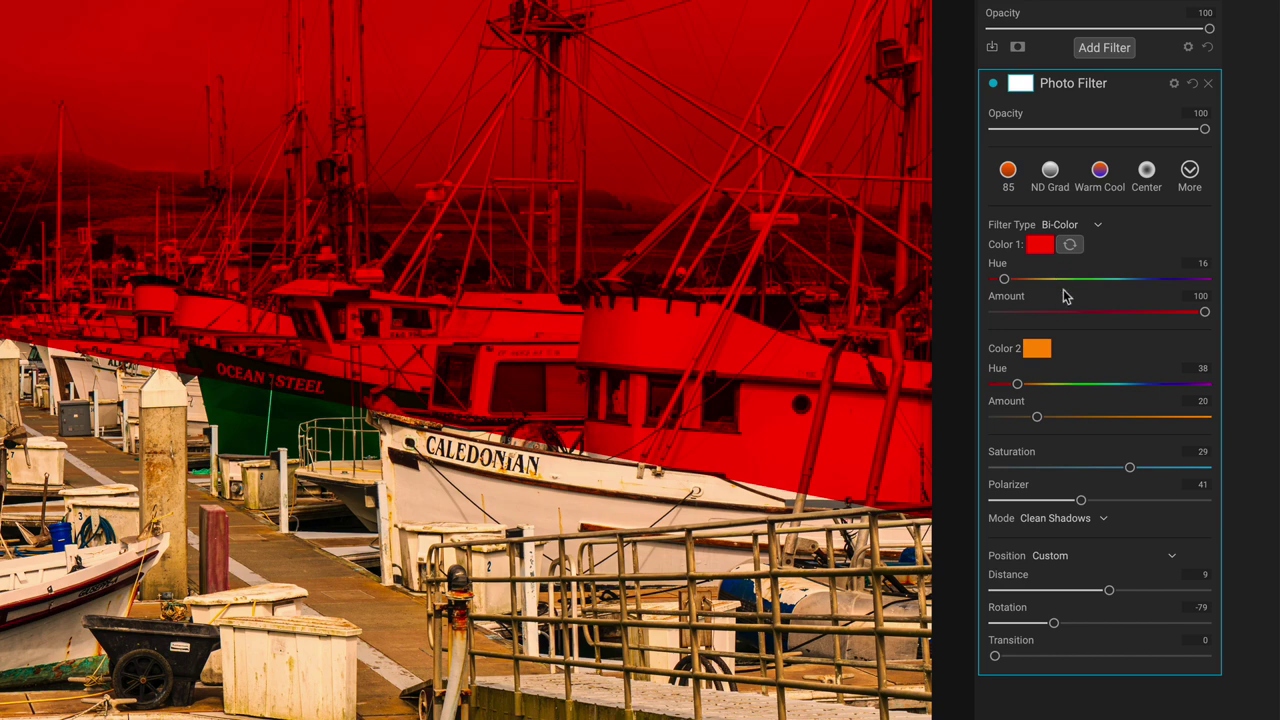
Set the bi-color filter's Color 2 to cyan and its amount to 100
left_click(1039, 350)
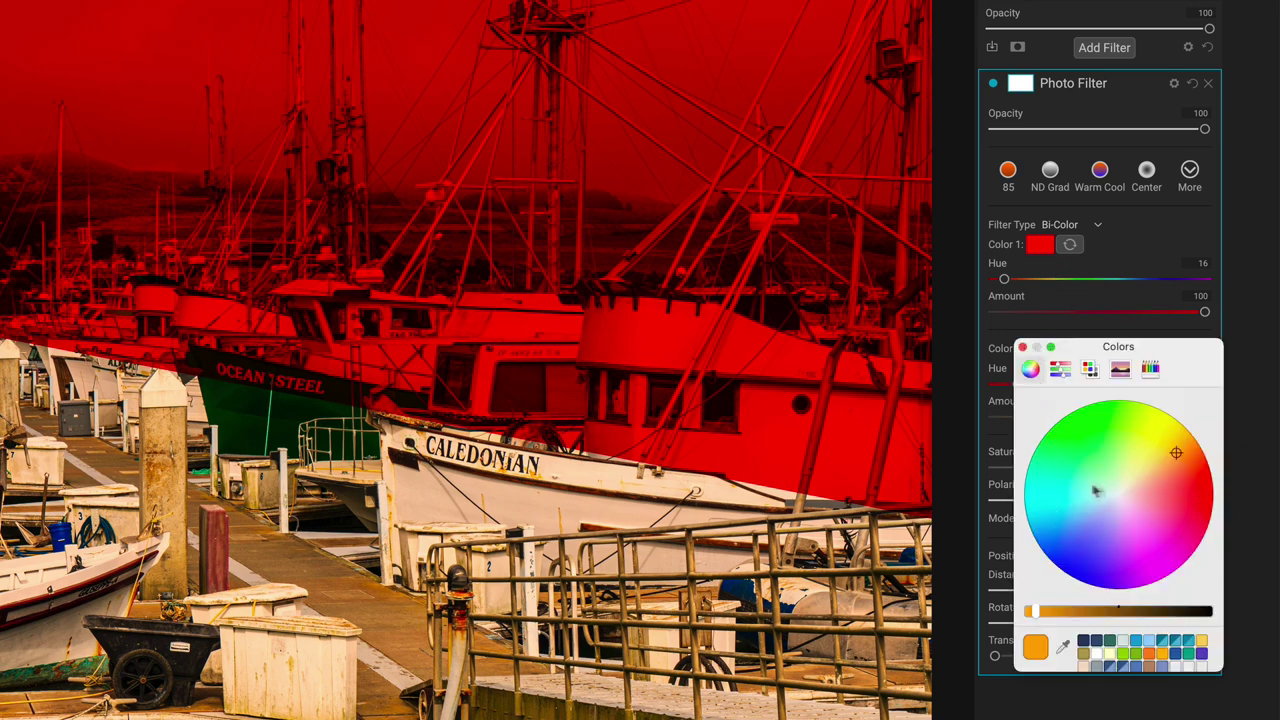
left_click(1030, 497)
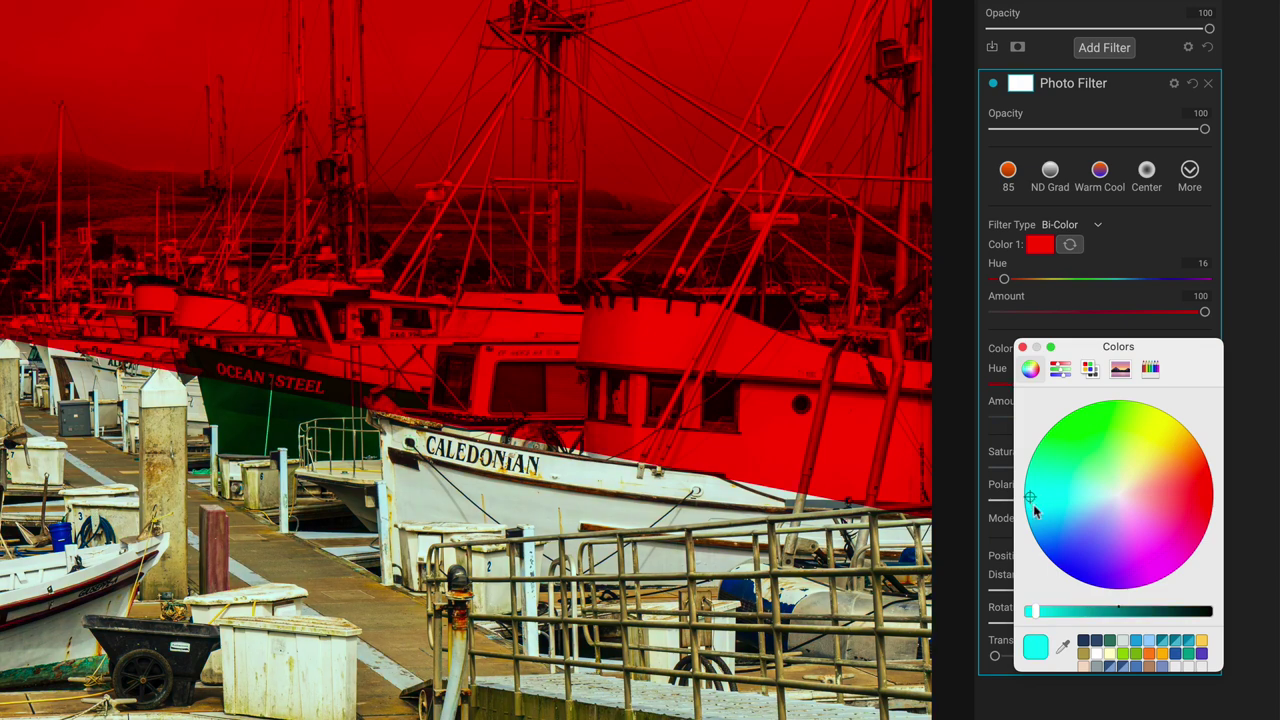
left_click(1190, 308)
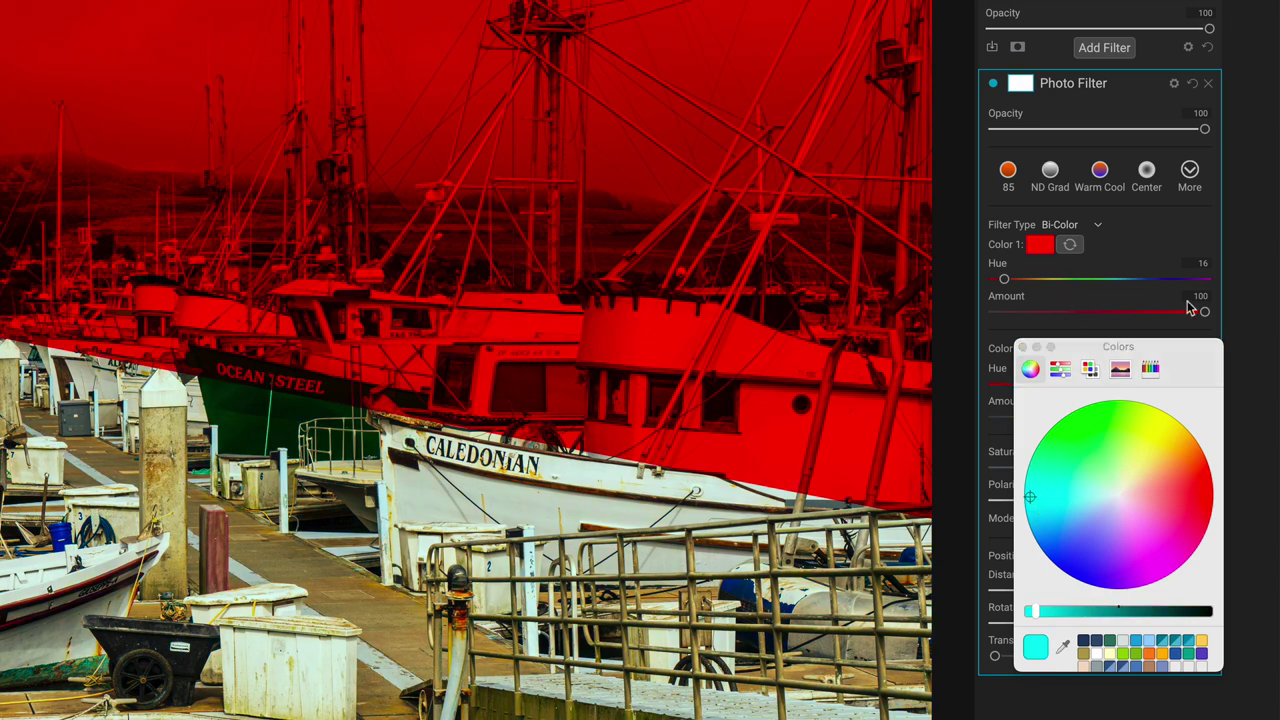
left_click(1023, 346)
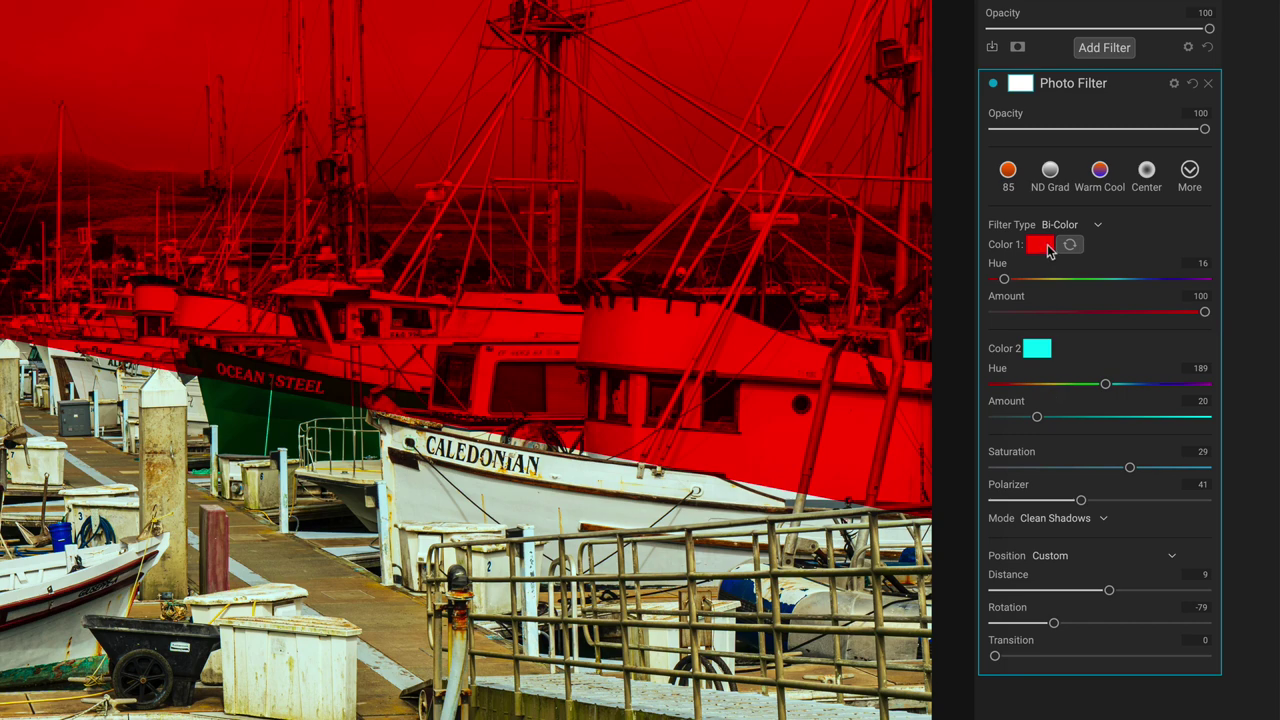
left_click_drag(1036, 418, 1257, 428)
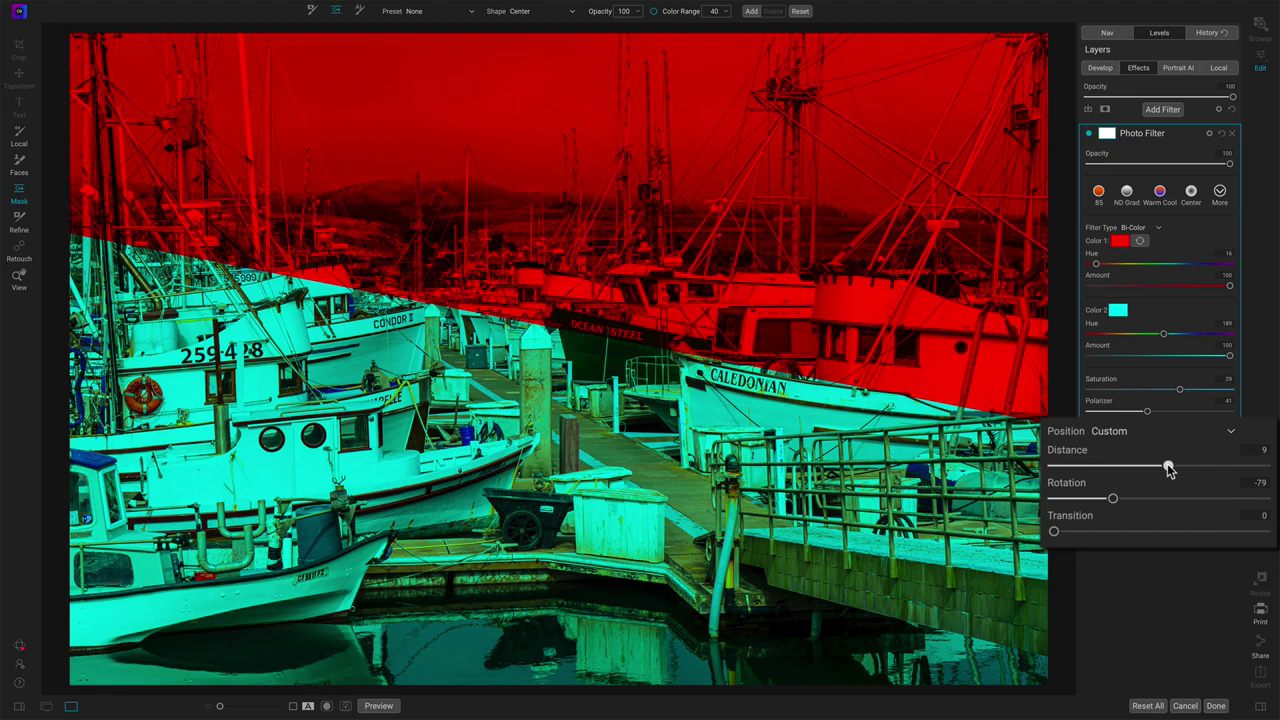
Adjust the bi-color split to Distance -2, Rotation -27 and Transition 0, browse the position presets and keep Custom
mouse_move(1169, 470)
left_mouse_down()
mouse_move(1121, 467)
mouse_move(1191, 466)
mouse_move(1111, 466)
mouse_move(1194, 466)
mouse_move(1170, 467)
left_mouse_up()
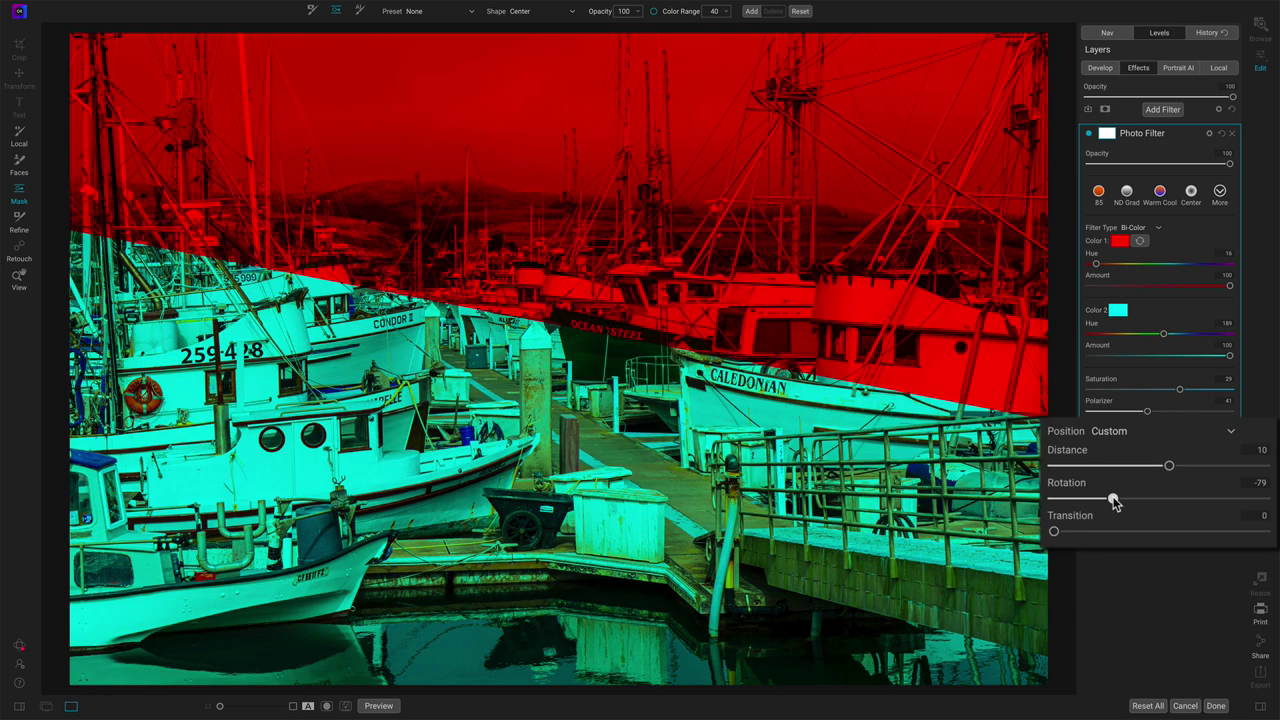
left_click_drag(1114, 502, 1157, 466)
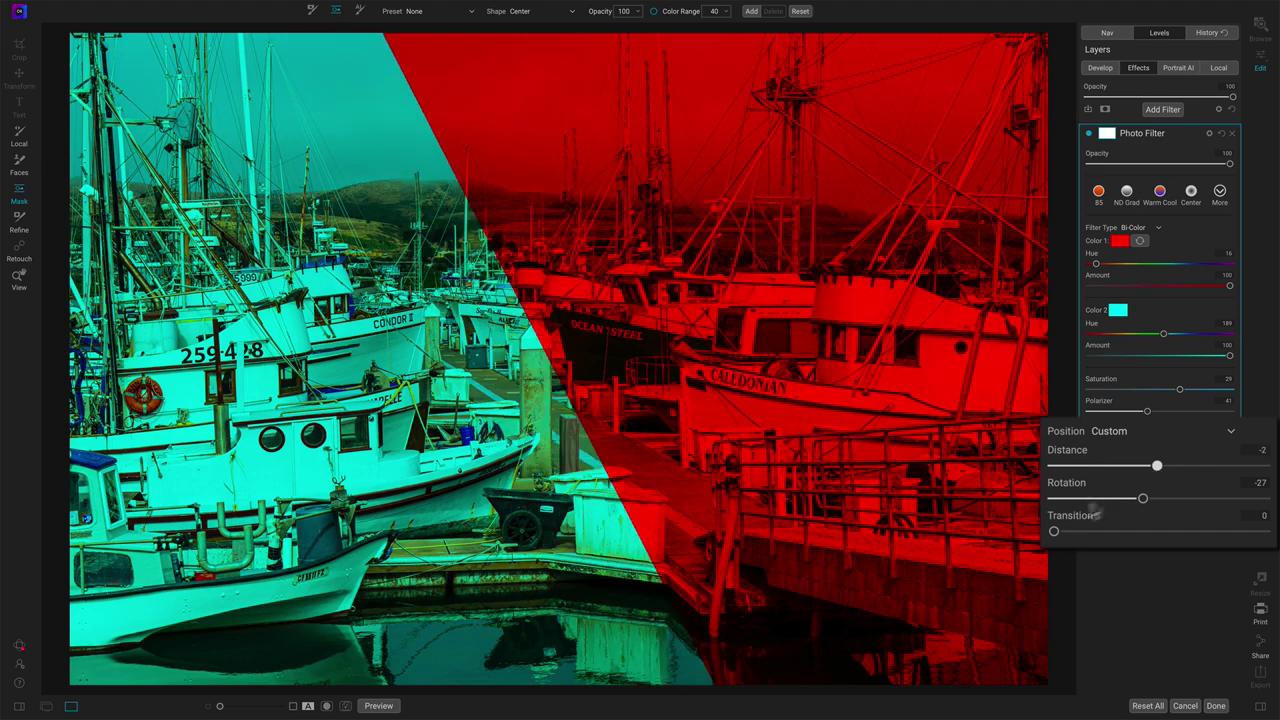
mouse_move(1054, 531)
left_mouse_down()
mouse_move(1157, 526)
mouse_move(1048, 531)
left_mouse_up()
left_click(1118, 438)
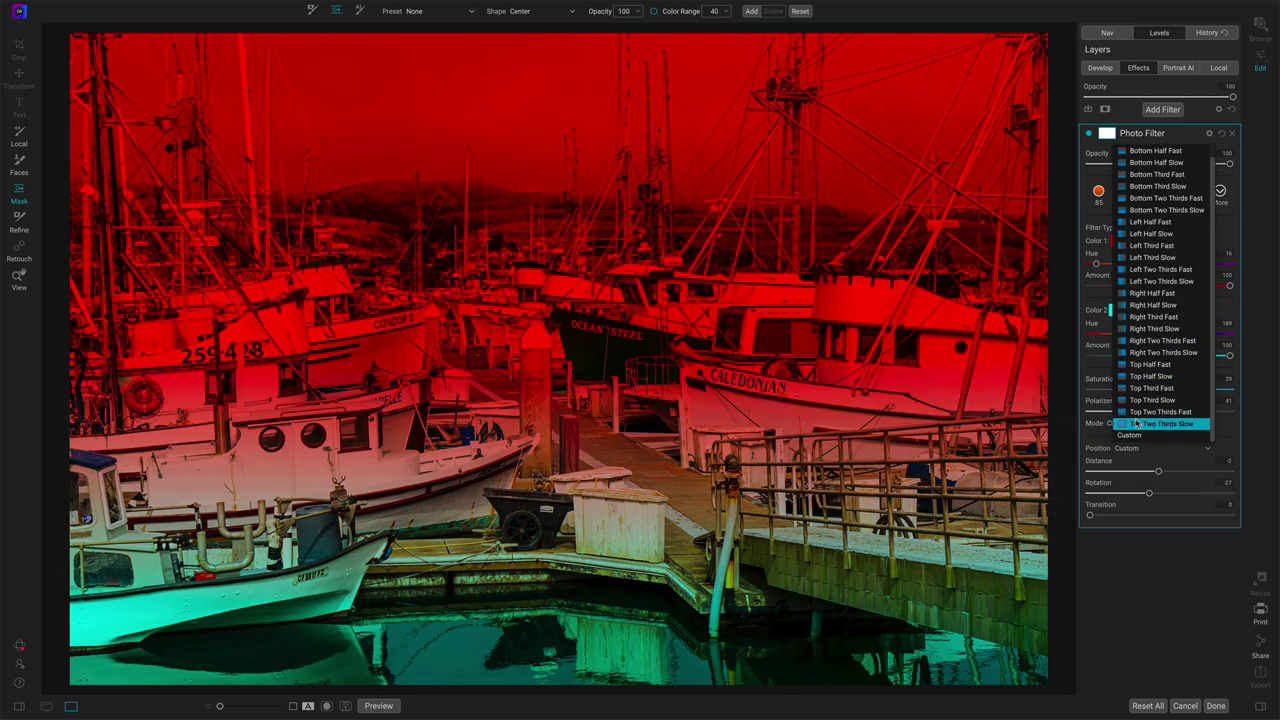
left_click(1132, 435)
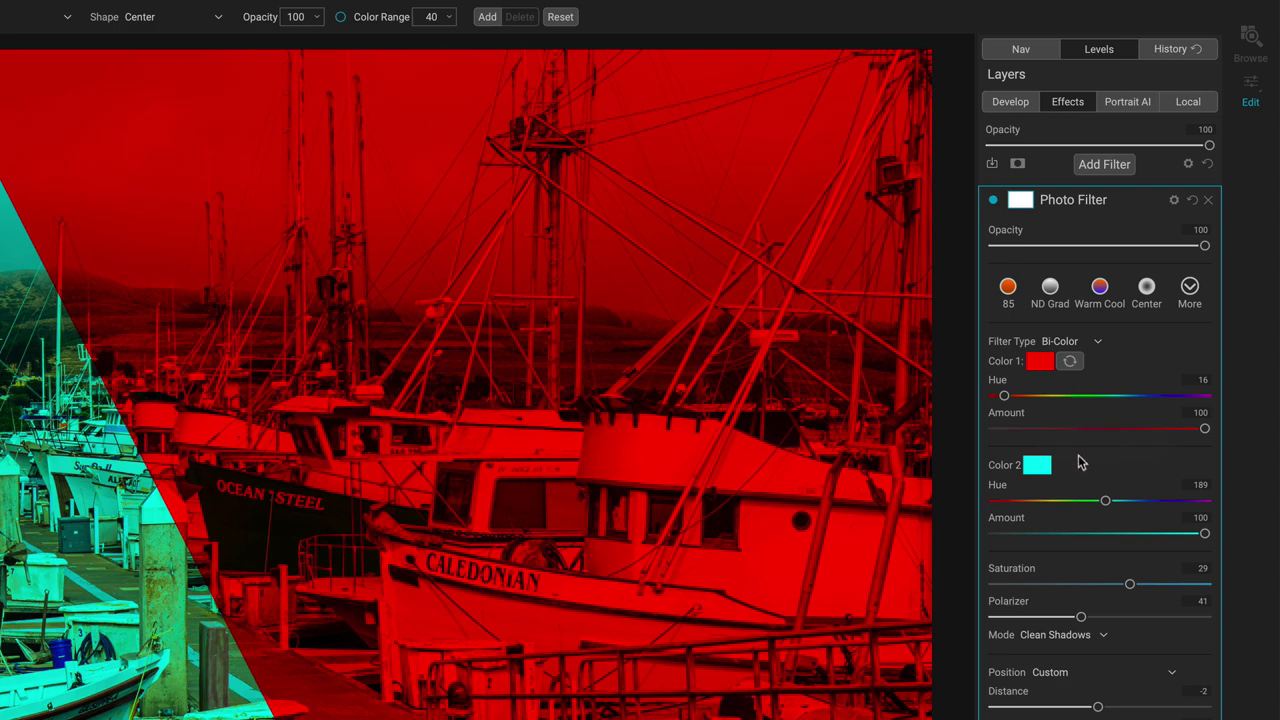
Swap the bi-color filter's two colors back and forth, ending with cyan as Color 1 and red as Color 2
left_click(1070, 362)
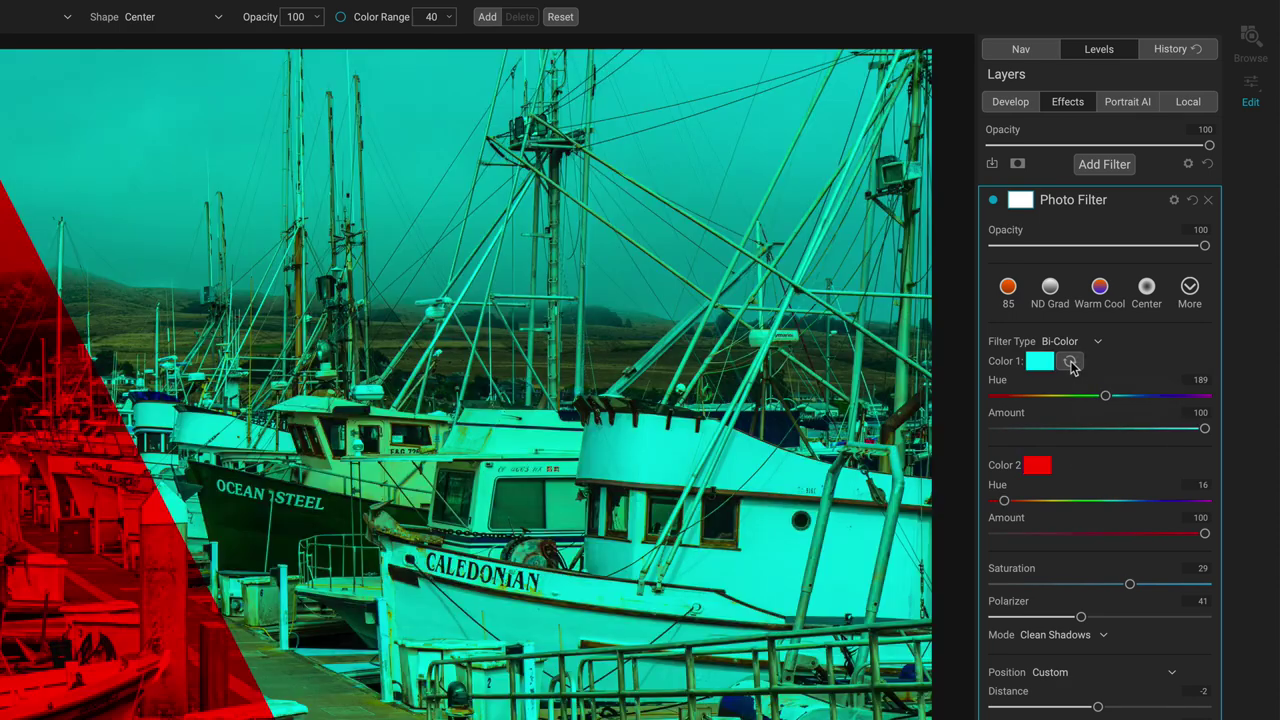
left_click(1070, 362)
left_click(1070, 362)
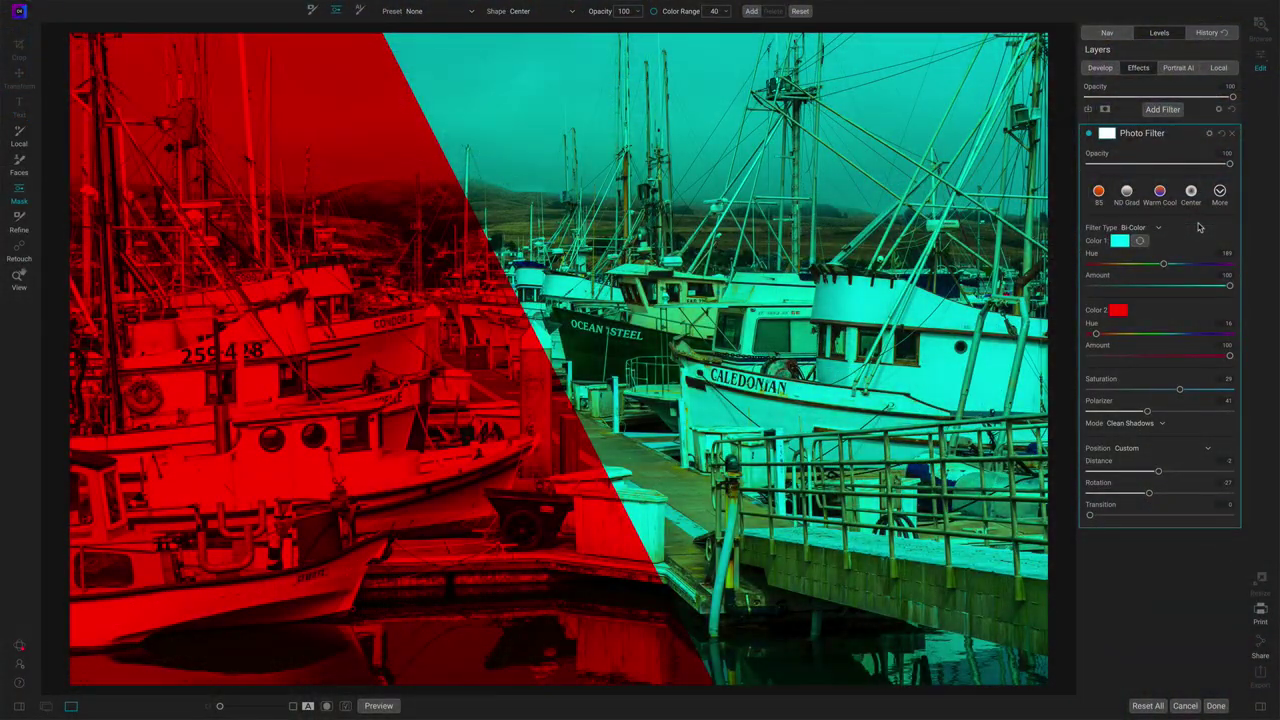
Reset the Photo Filter to its default settings and toggle it off and on to compare the photo
left_click(1223, 136)
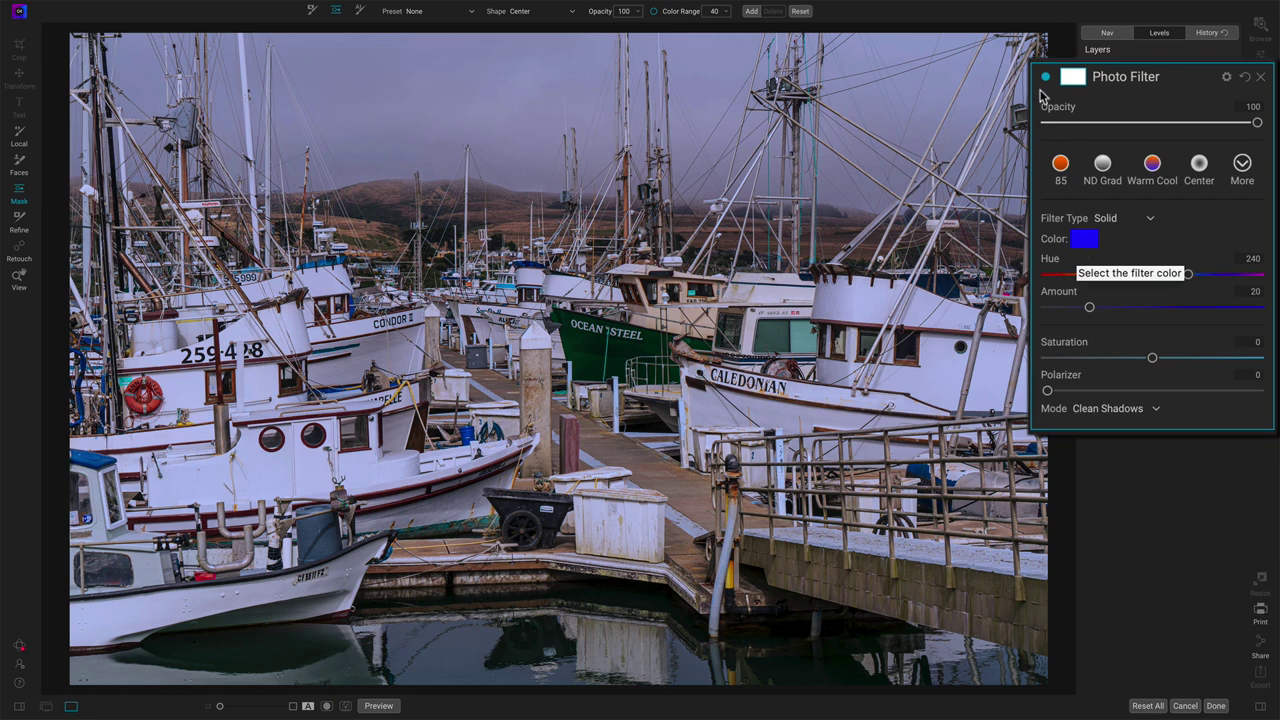
left_click(1046, 78)
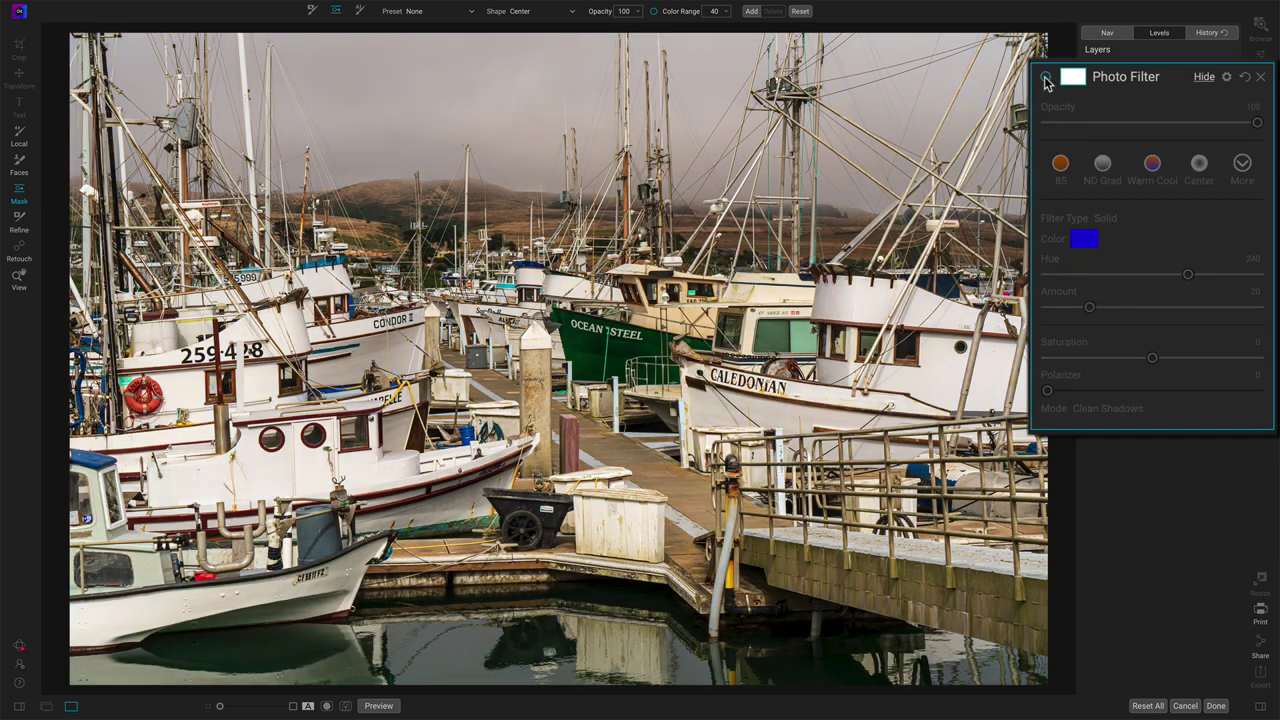
left_click(1046, 78)
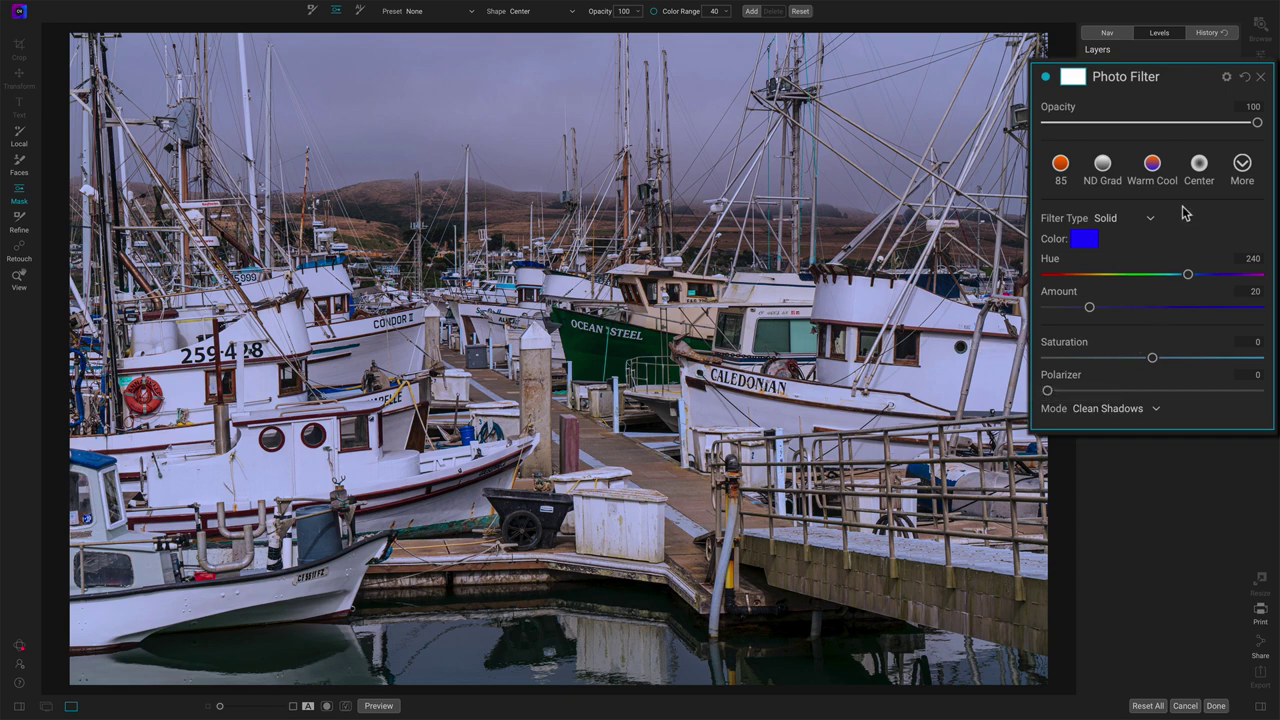
Lower the Photo Filter's opacity to 65 and raise the blue color's amount to 32
left_click(1184, 123)
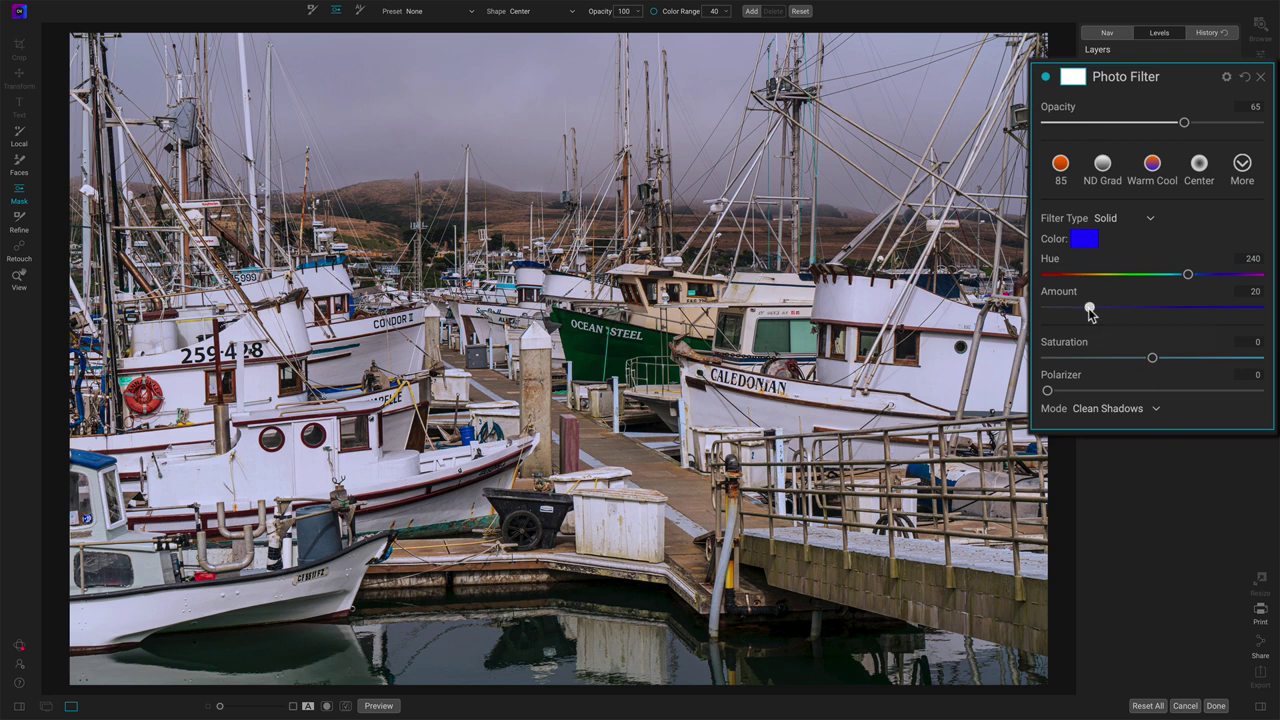
left_click_drag(1090, 313, 1115, 313)
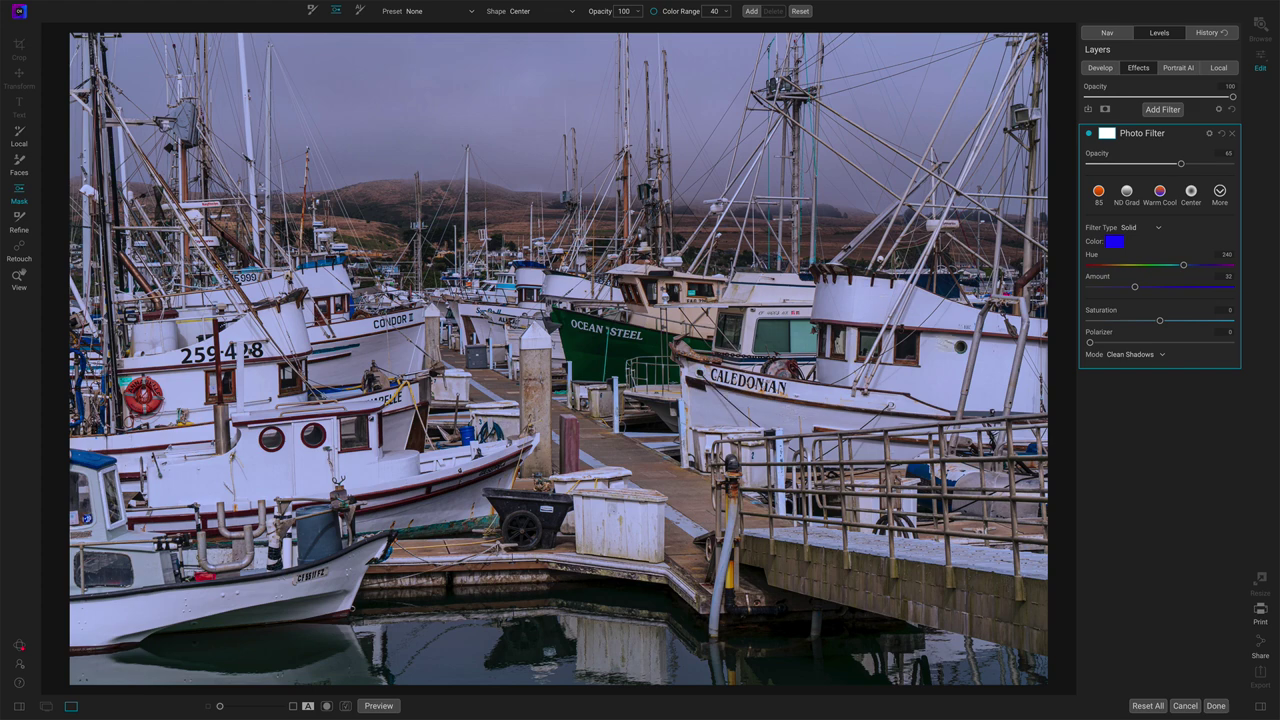
Set the Photo Filter's mode to Clean Highlights and lower its saturation to -61
left_click(1131, 359)
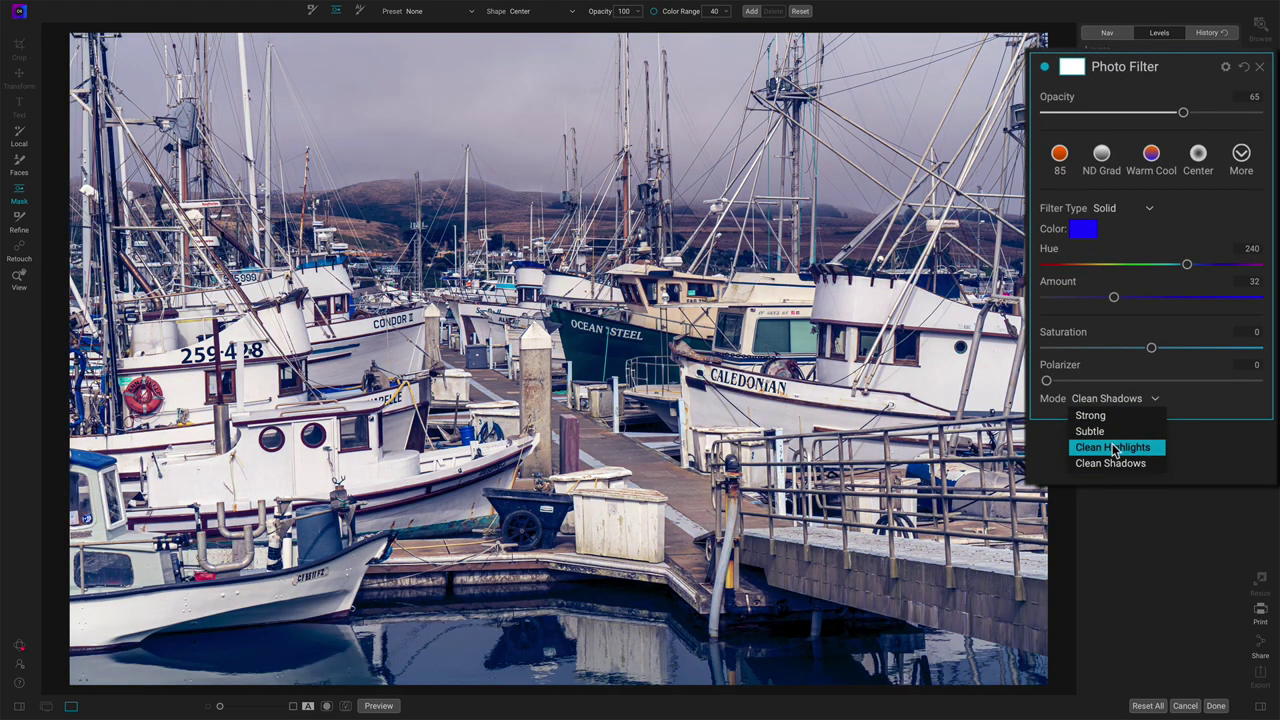
left_click(1115, 449)
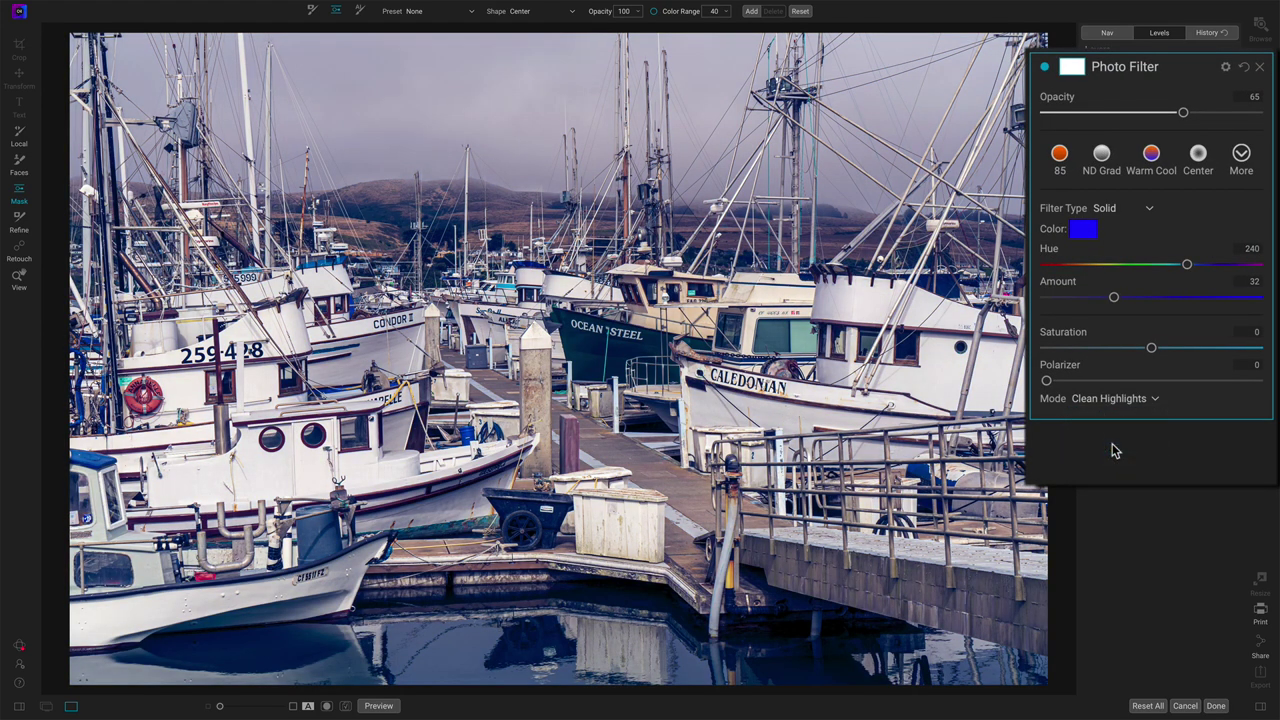
left_click(1110, 400)
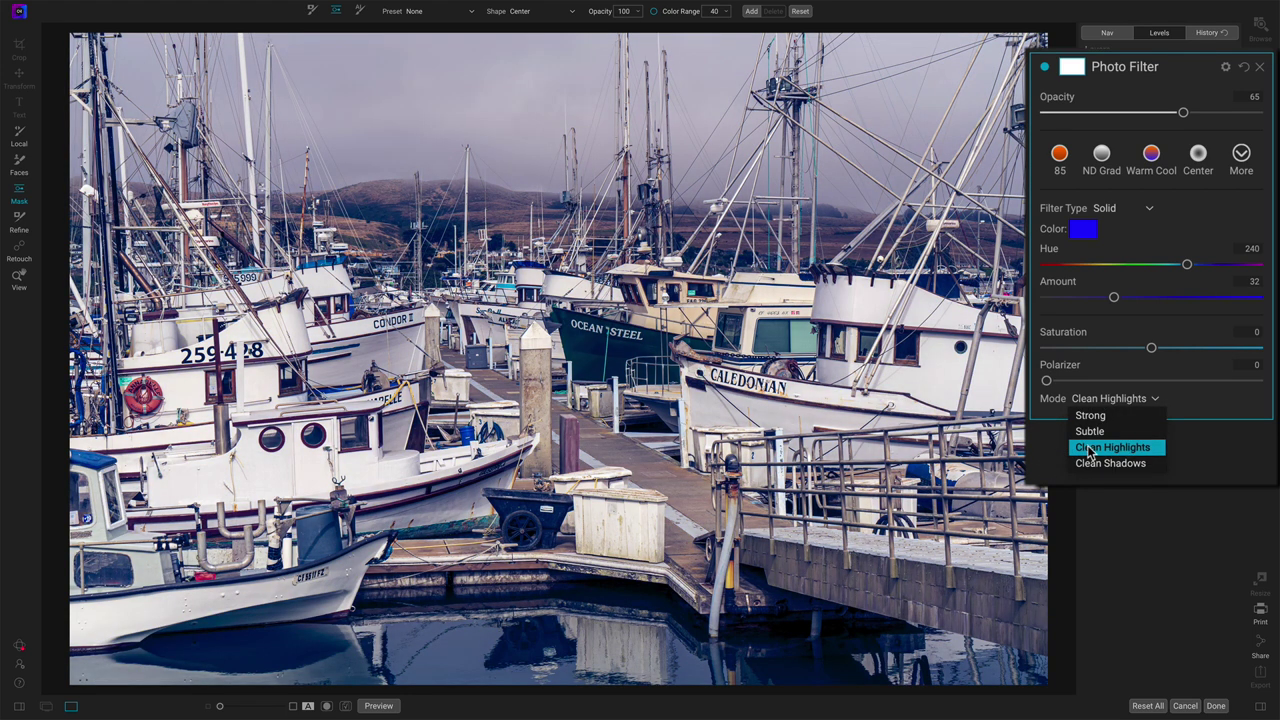
left_click(1089, 451)
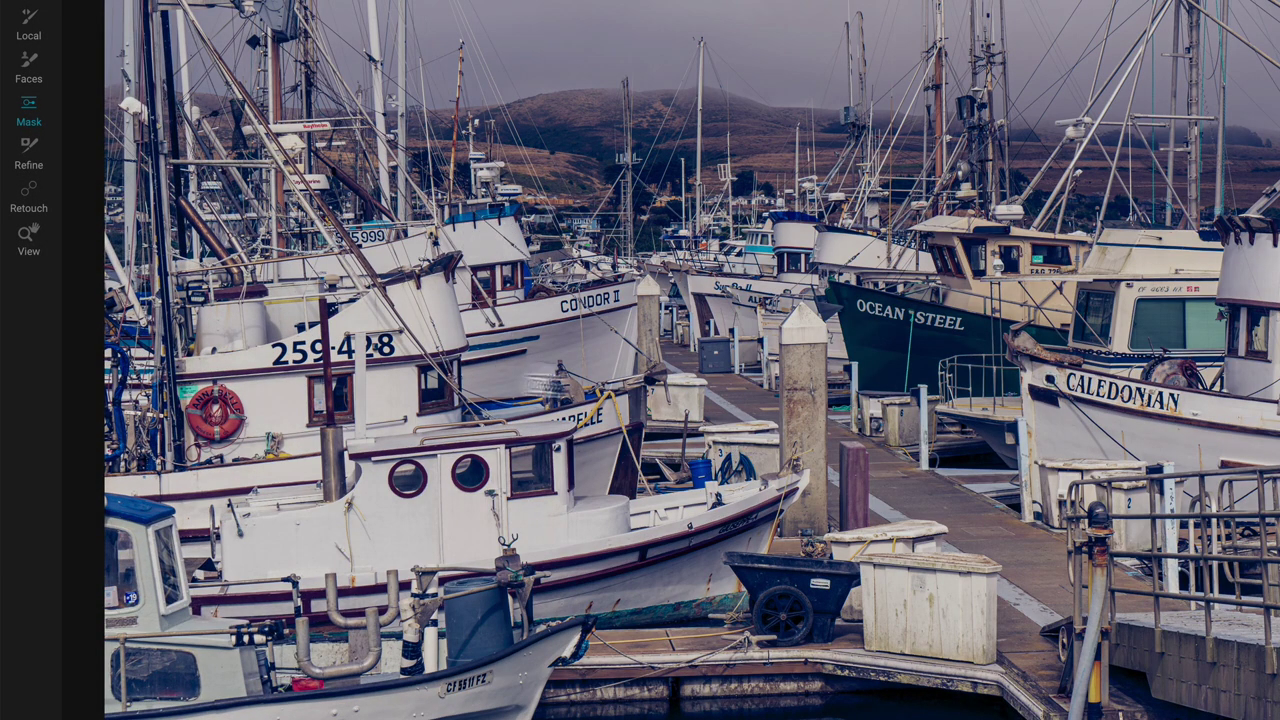
left_click_drag(1100, 322, 1090, 366)
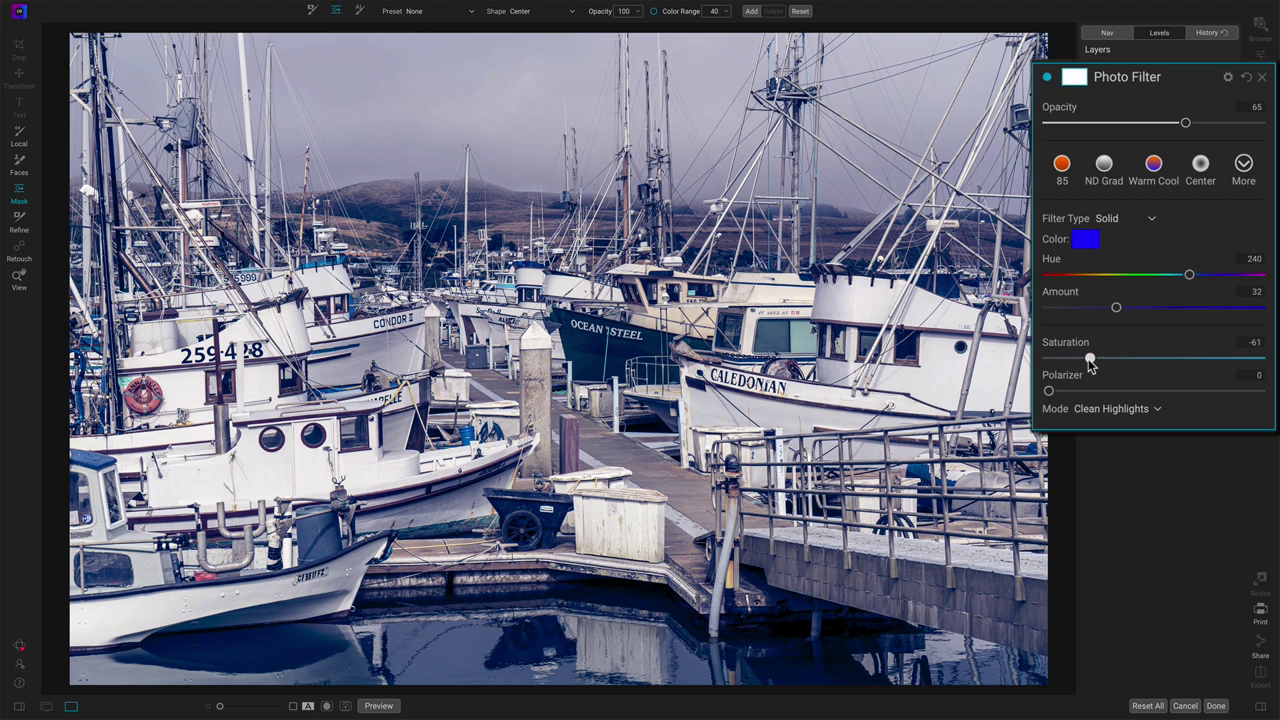
Set the Photo Filter's saturation to -48 and its polarizer to 41
left_click_drag(1090, 366, 1102, 366)
left_click_drag(1048, 391, 1137, 398)
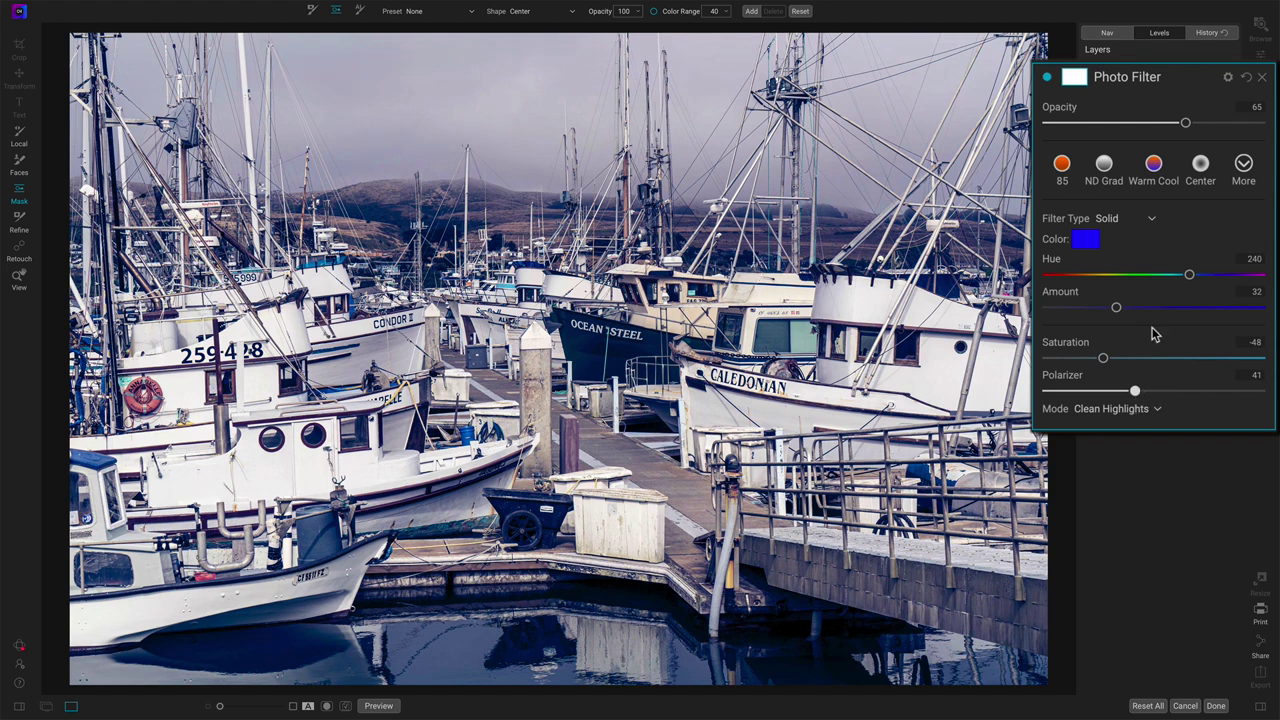
Toggle the Photo Filter off and on several times to compare the harbor photo with and without it
left_click(1047, 78)
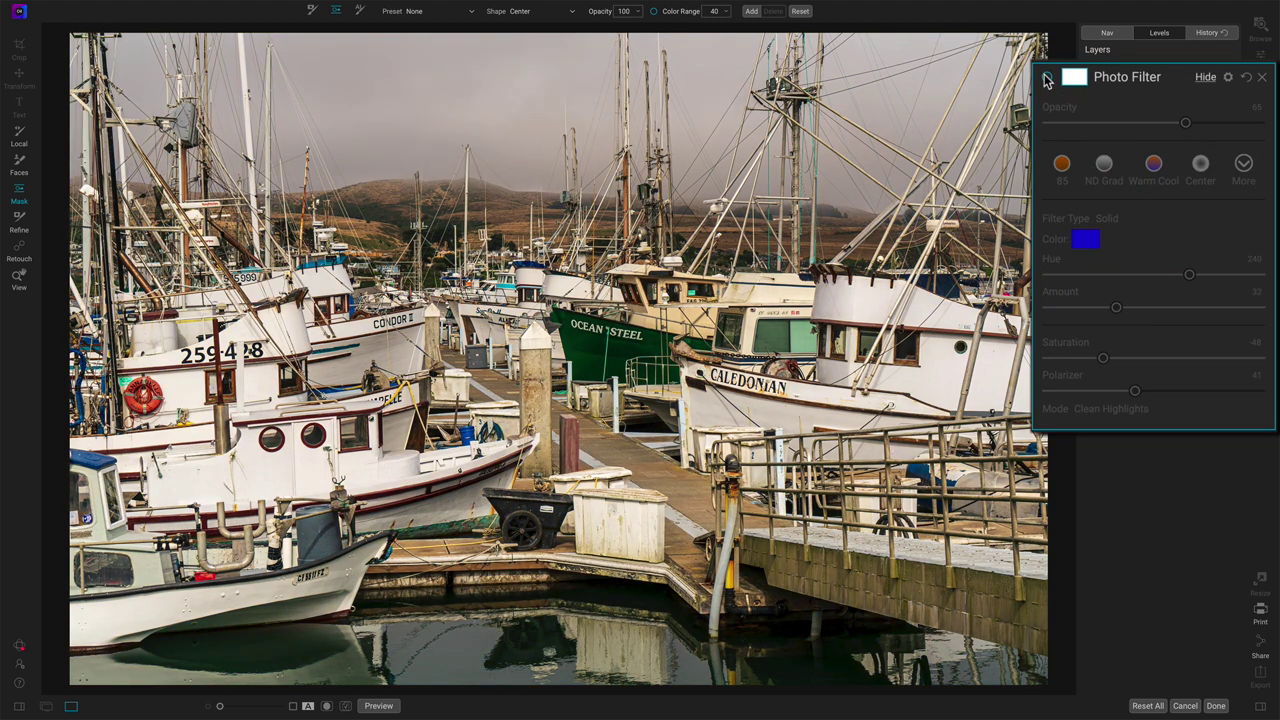
left_click(1047, 78)
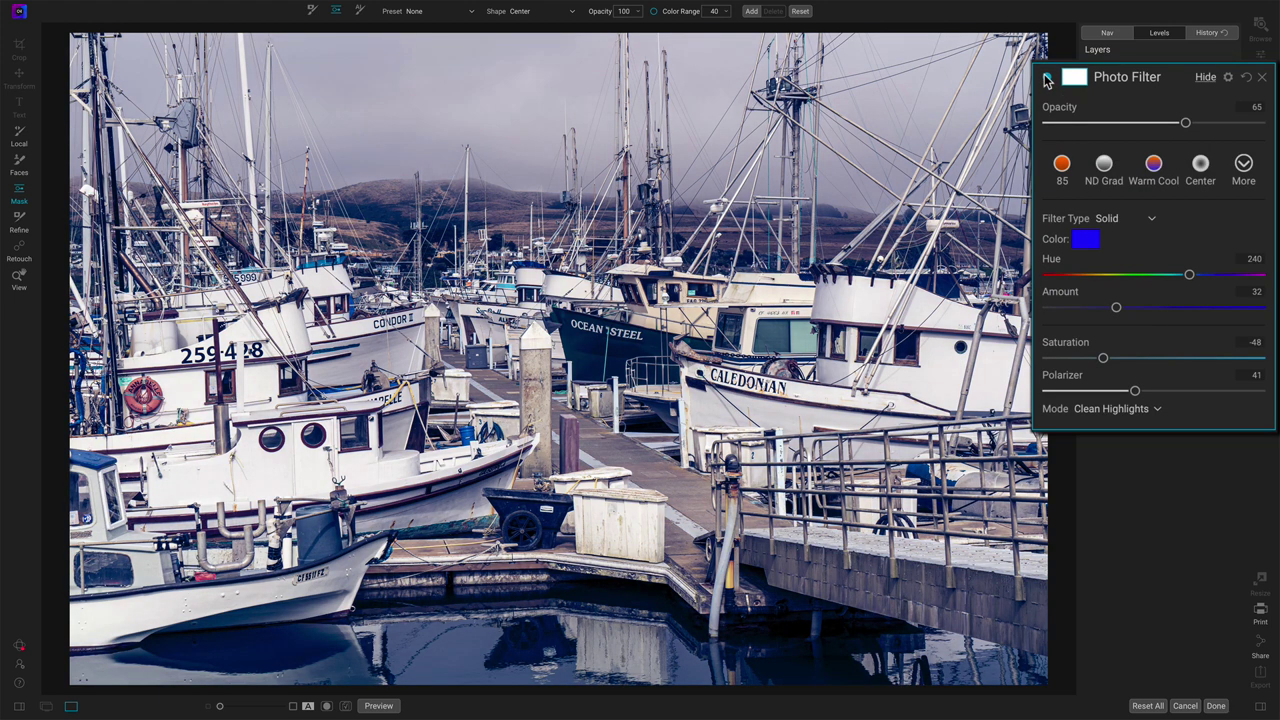
left_click(1047, 78)
left_click(1047, 78)
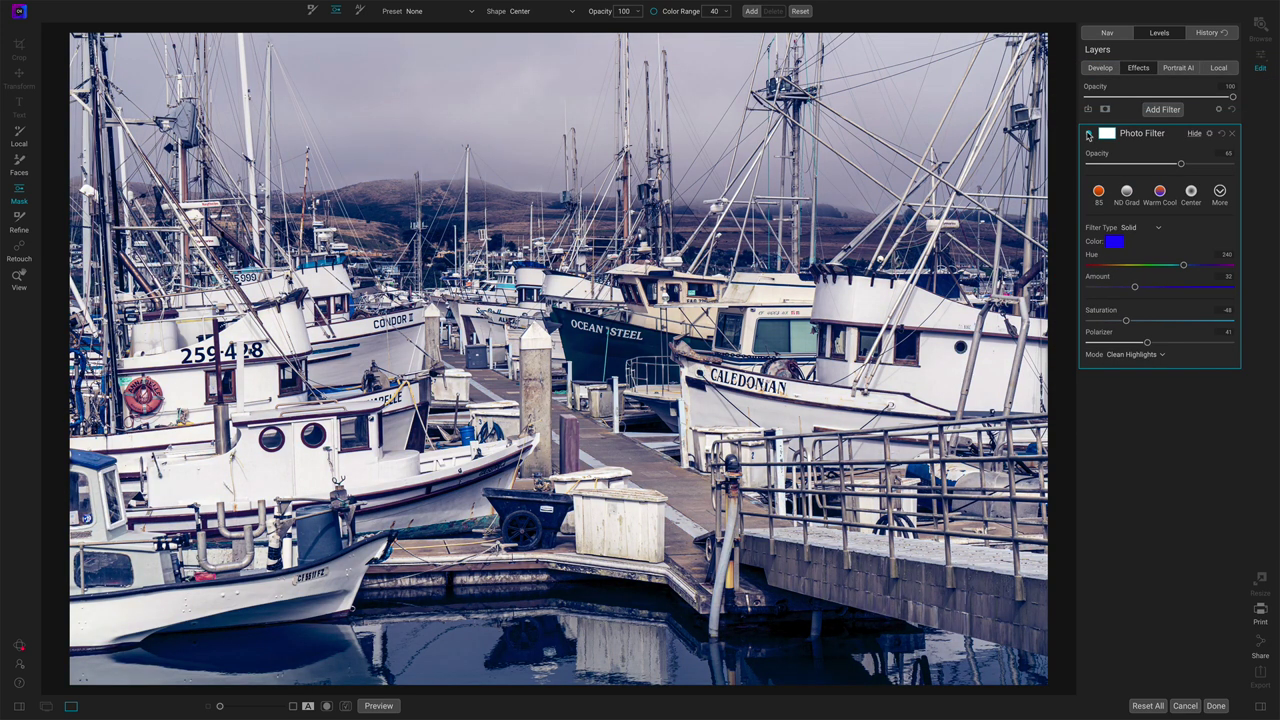
left_click(1088, 135)
left_click(1088, 135)
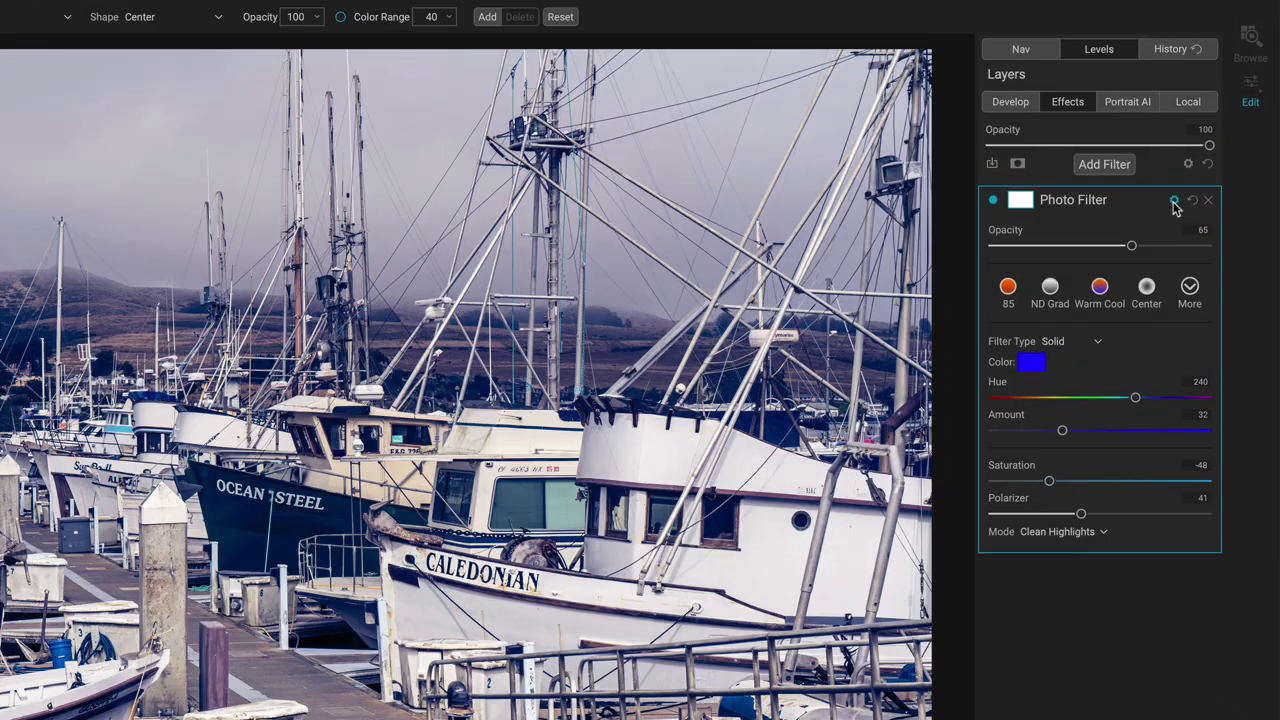
Show the Photo Filter's blending options and set its shadow protection to 18
left_click(1209, 133)
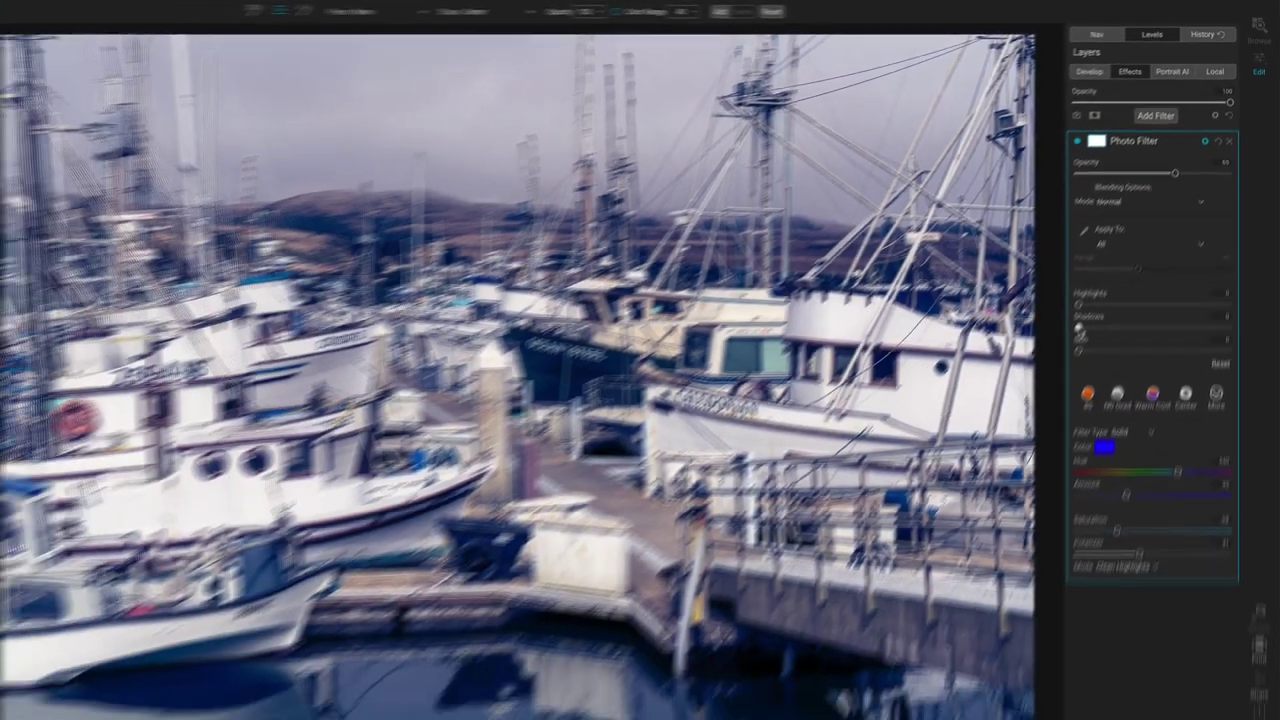
left_click_drag(1047, 345, 1152, 347)
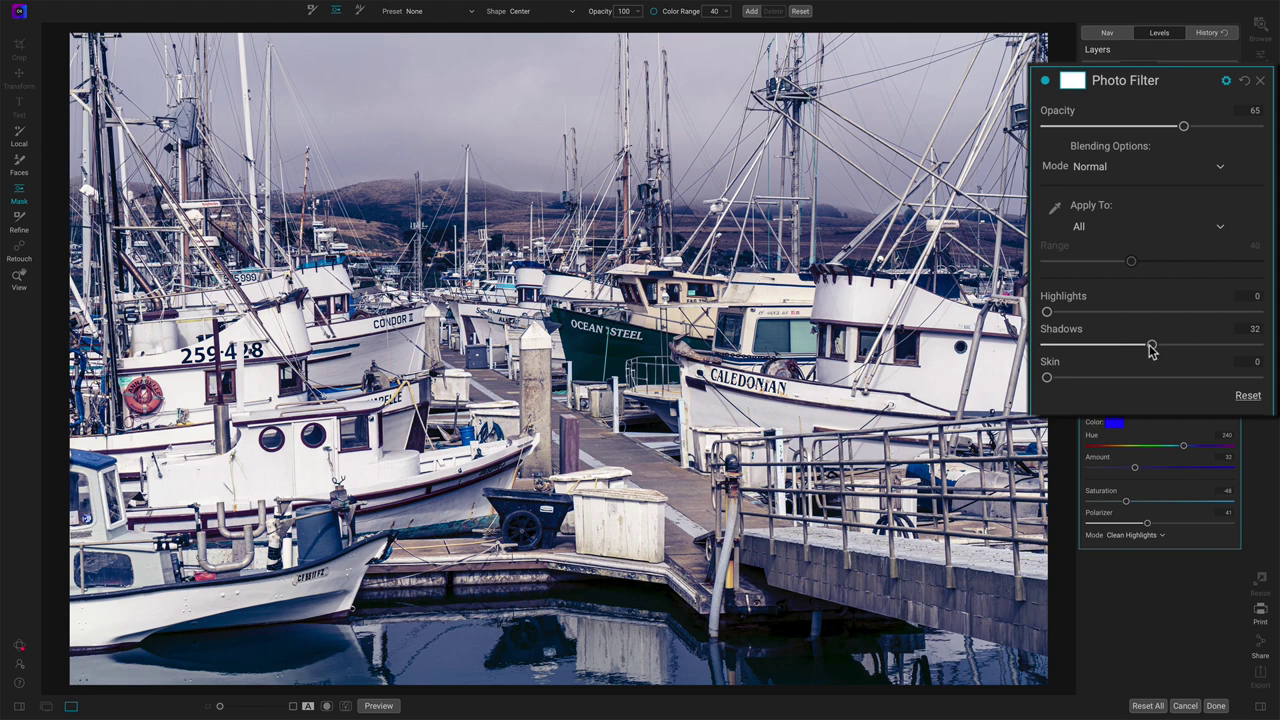
left_click_drag(1151, 345, 1099, 363)
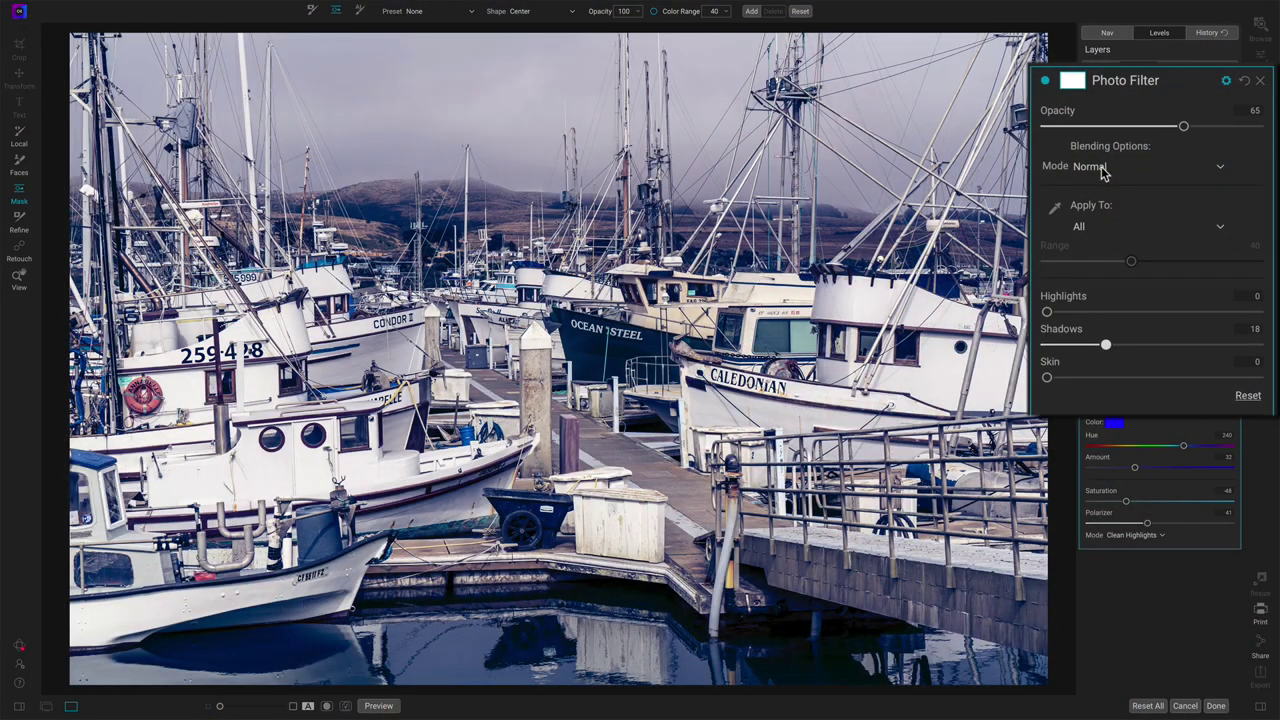
Review the filter's blending mode and Apply To choices, keeping Normal and All
left_click(1102, 170)
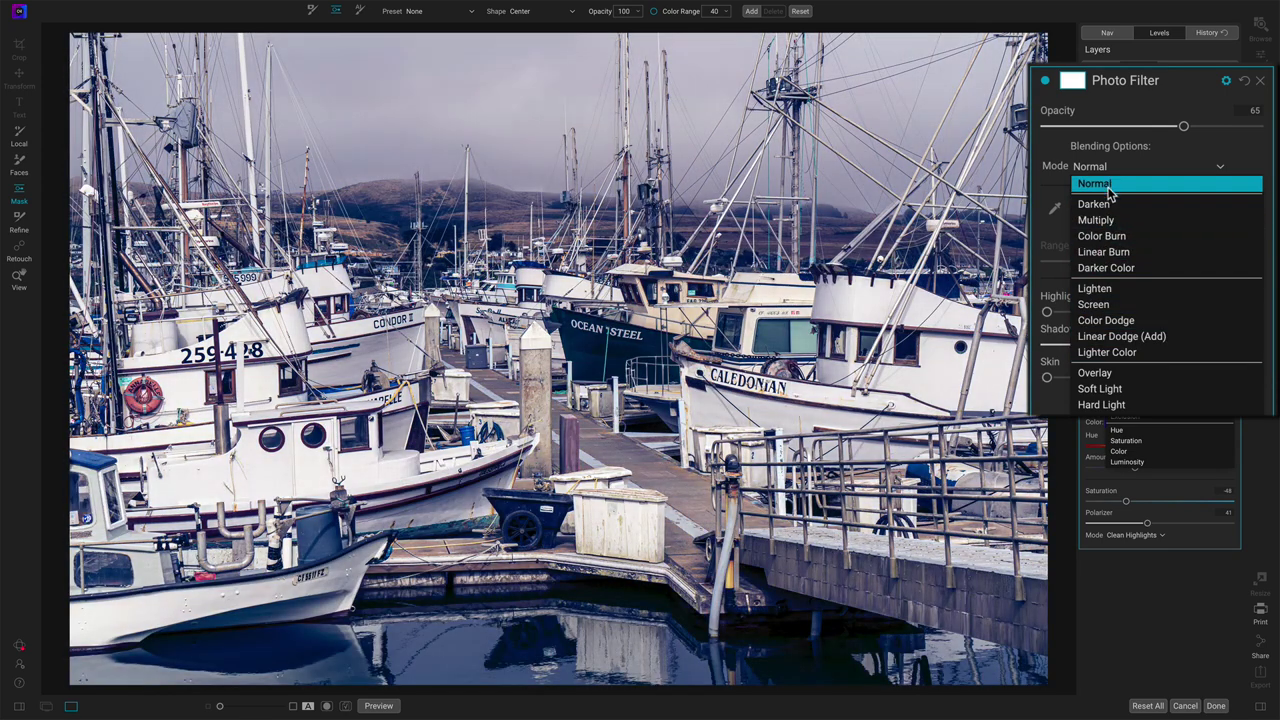
left_click(1110, 183)
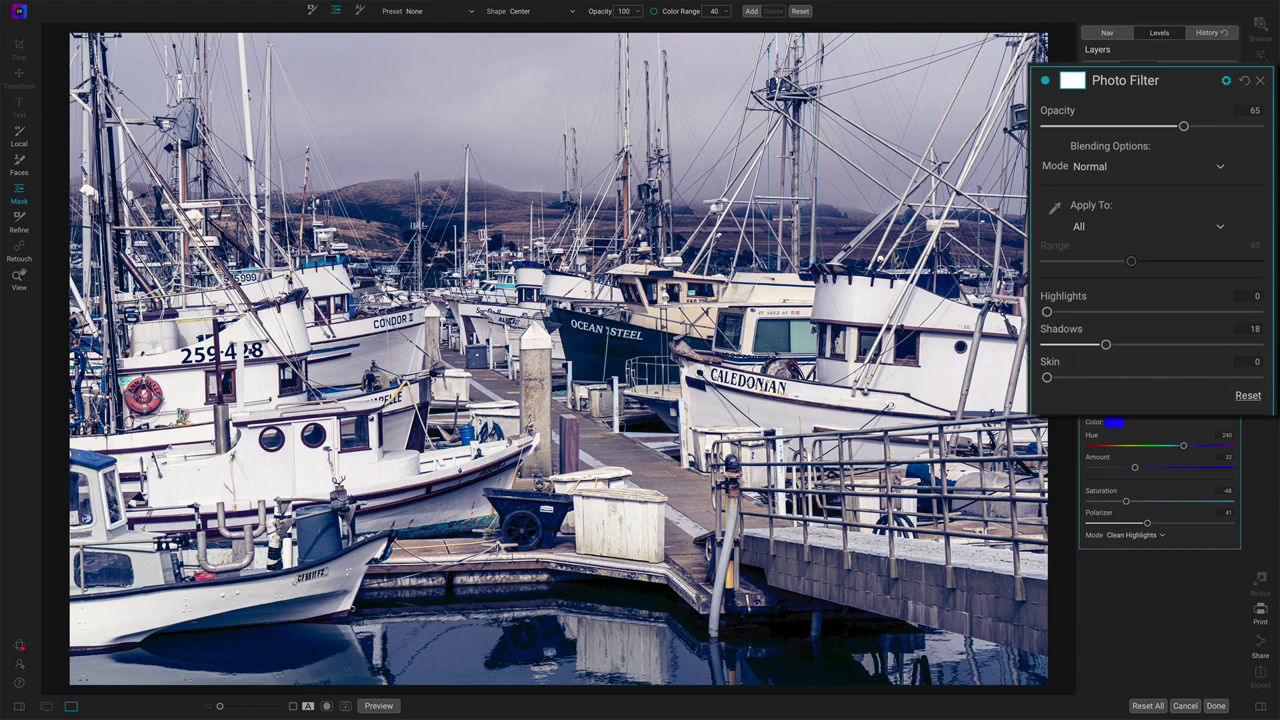
left_click(1099, 229)
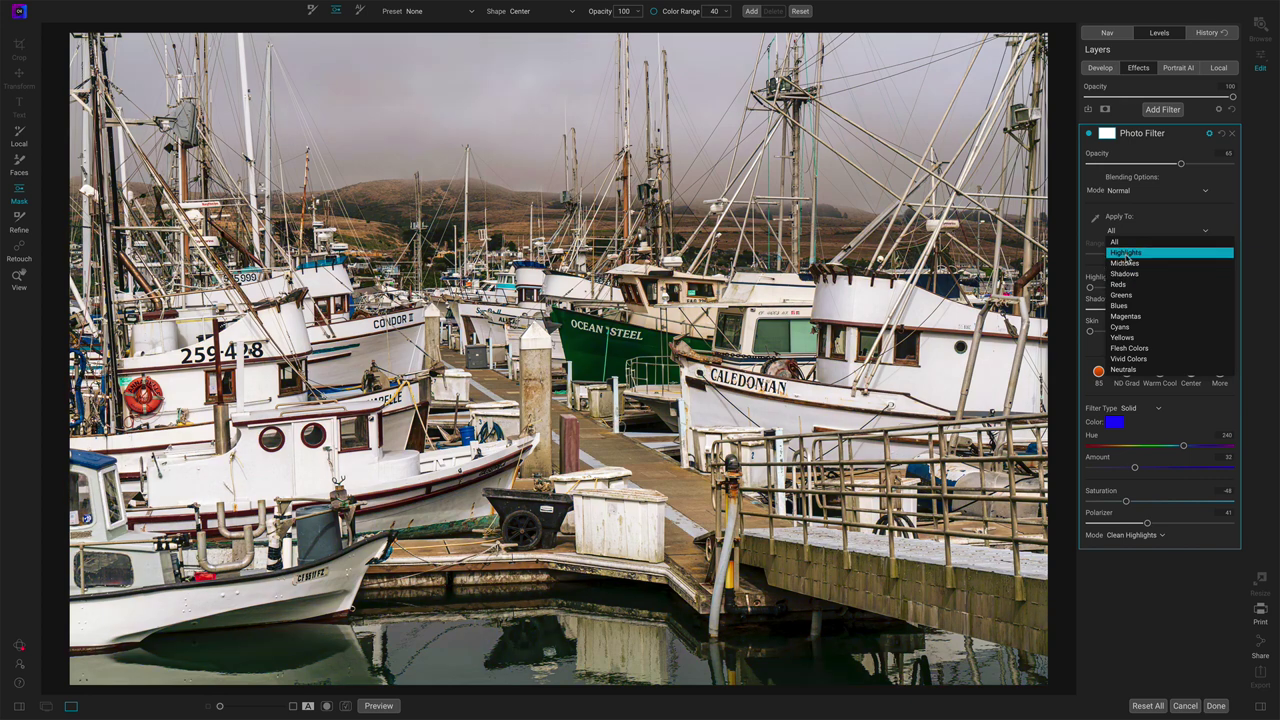
left_click(1141, 223)
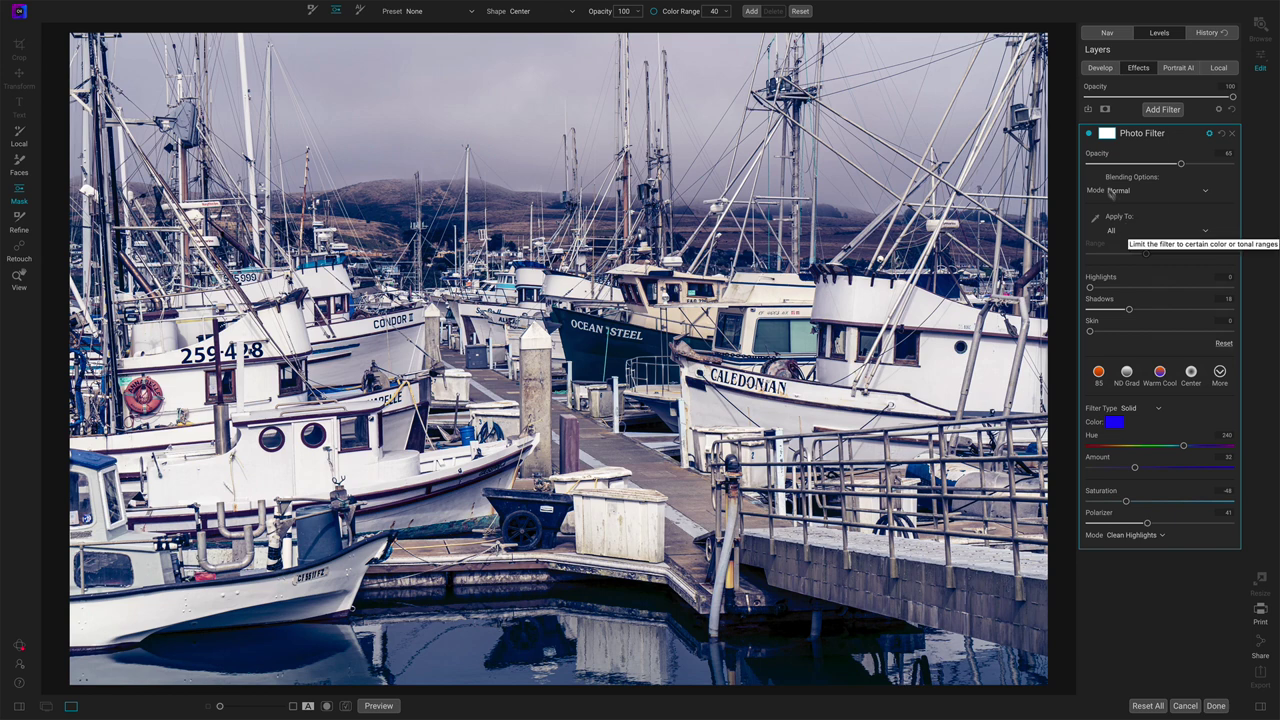
Collapse the Photo Filter's settings and toggle the filter off and on to compare the harbor photo
left_click(1175, 135)
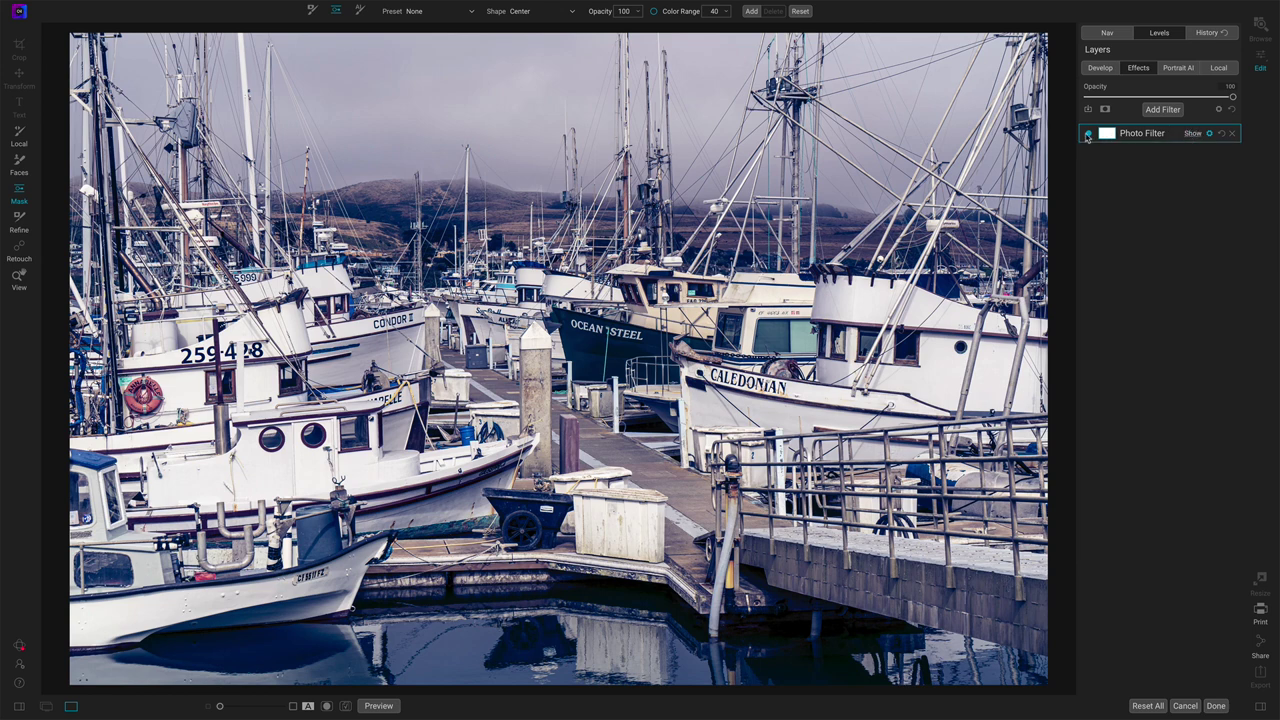
left_click(1087, 135)
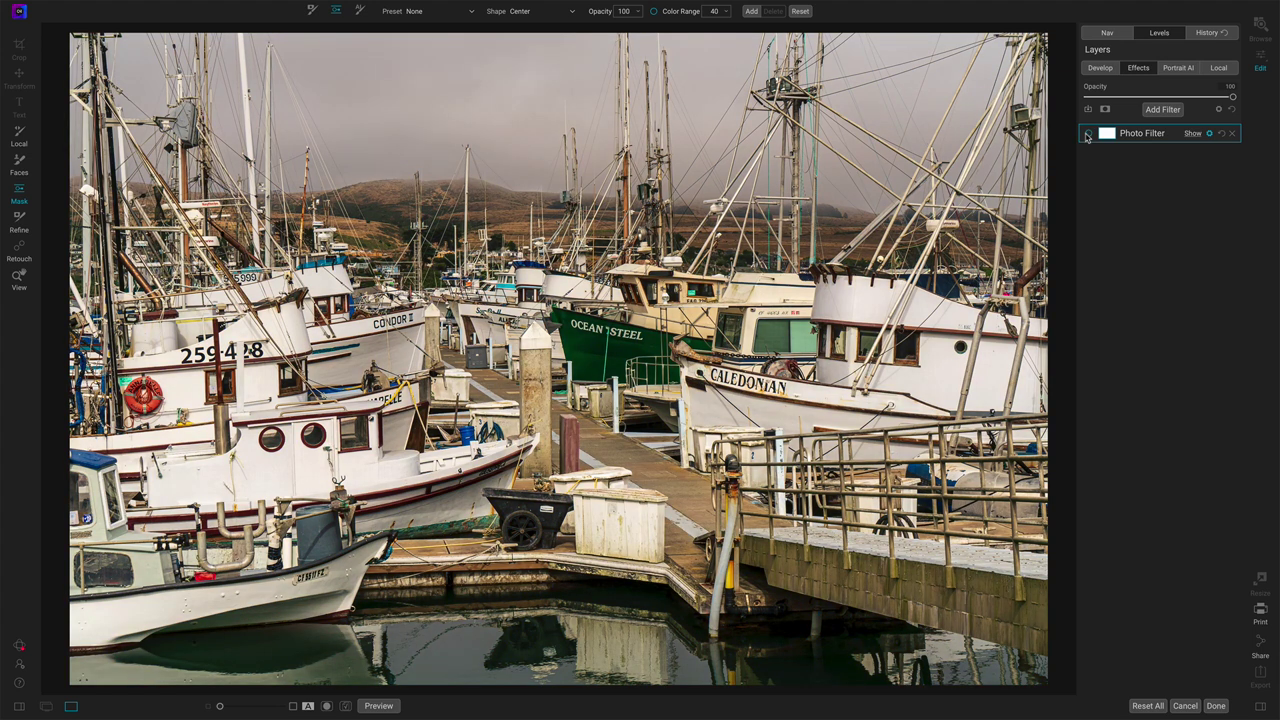
left_click(1087, 136)
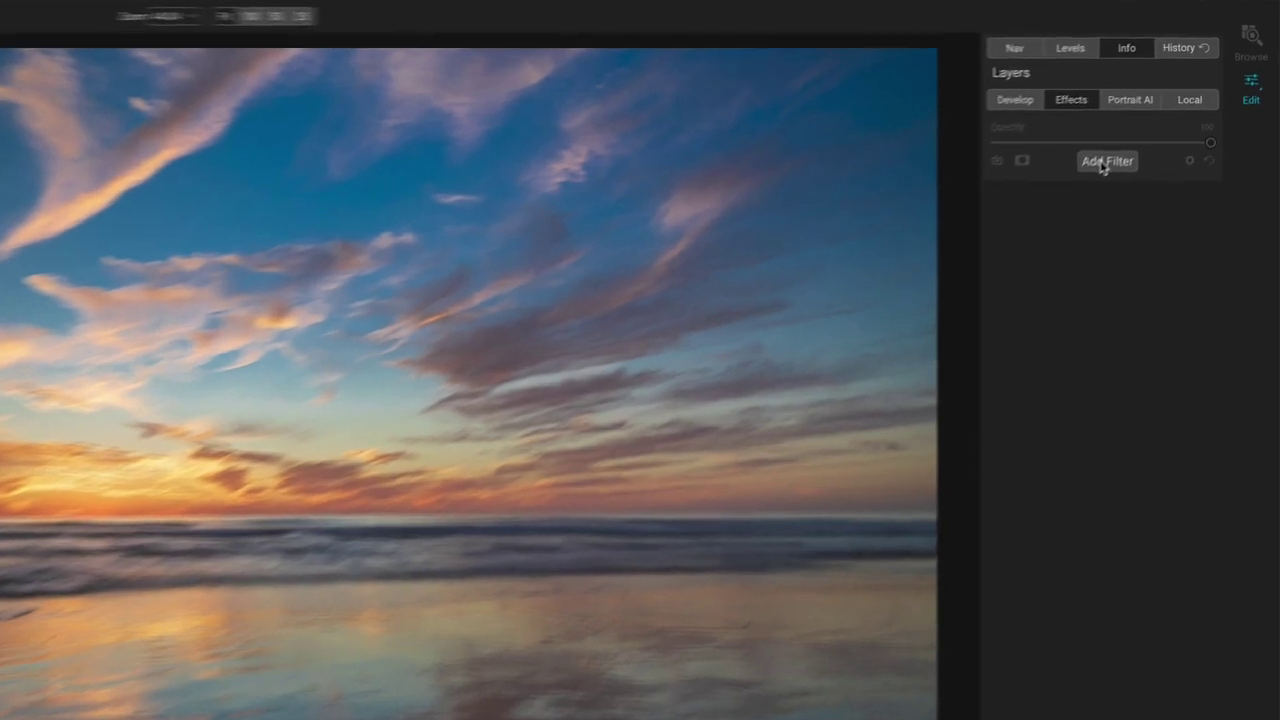
Add a Photo Filter with the Orange style to the sunset photo and give it a luminosity mask
left_click(1161, 110)
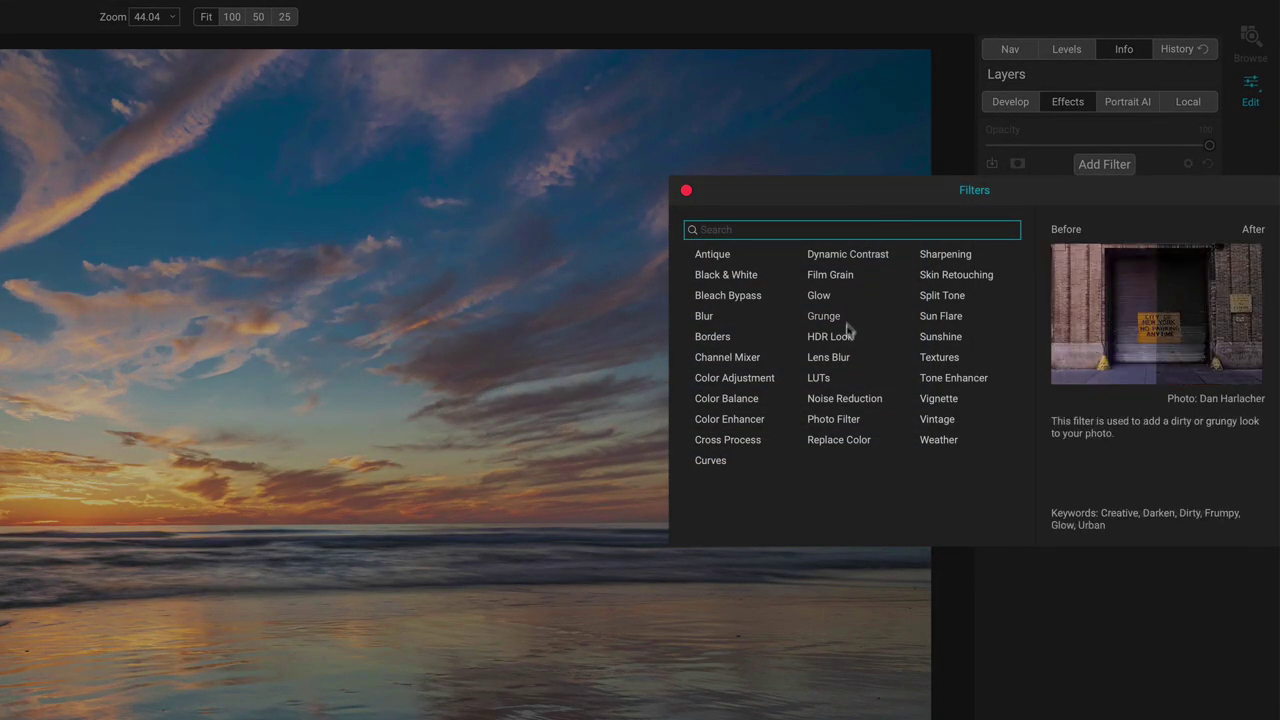
left_click(834, 420)
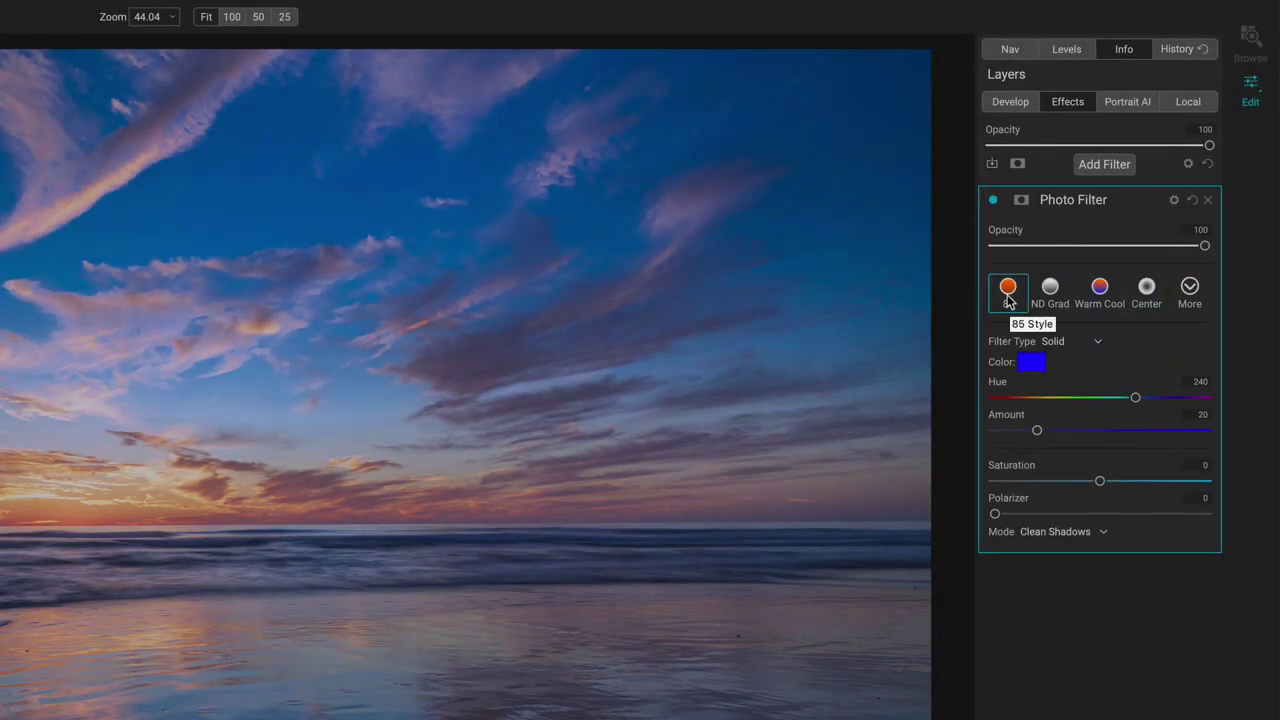
left_click(1189, 295)
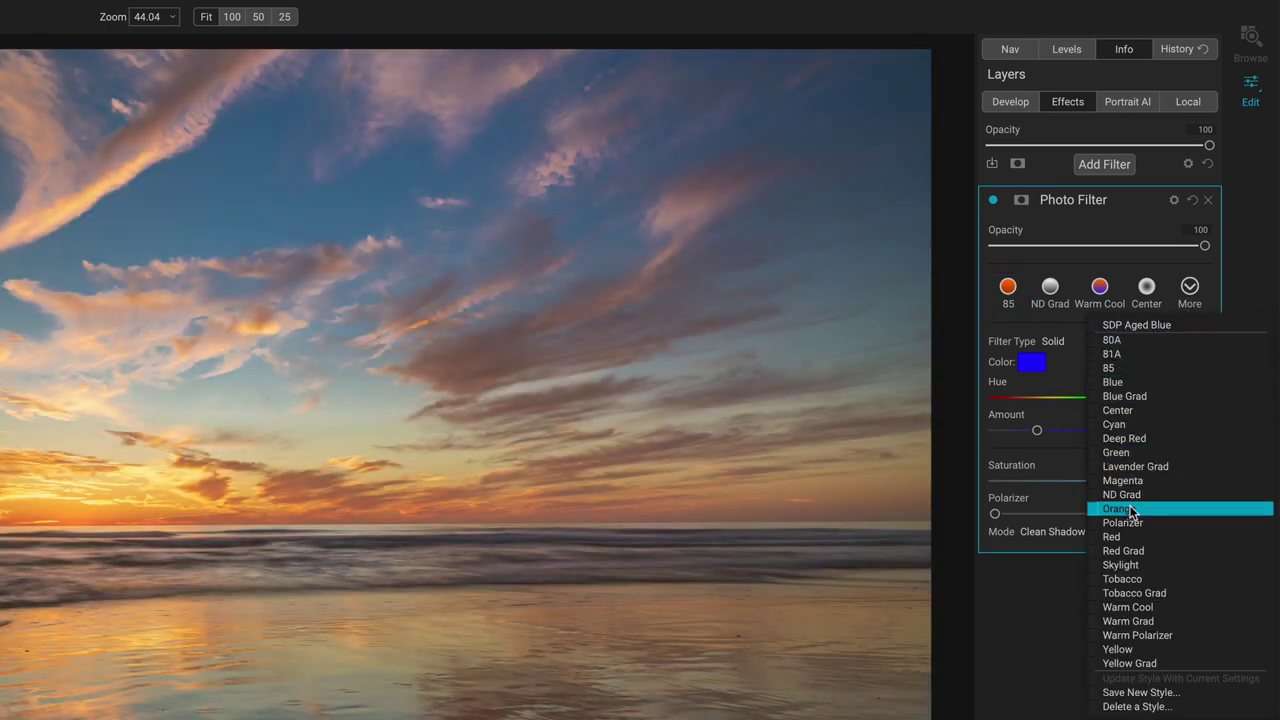
left_click(1130, 509)
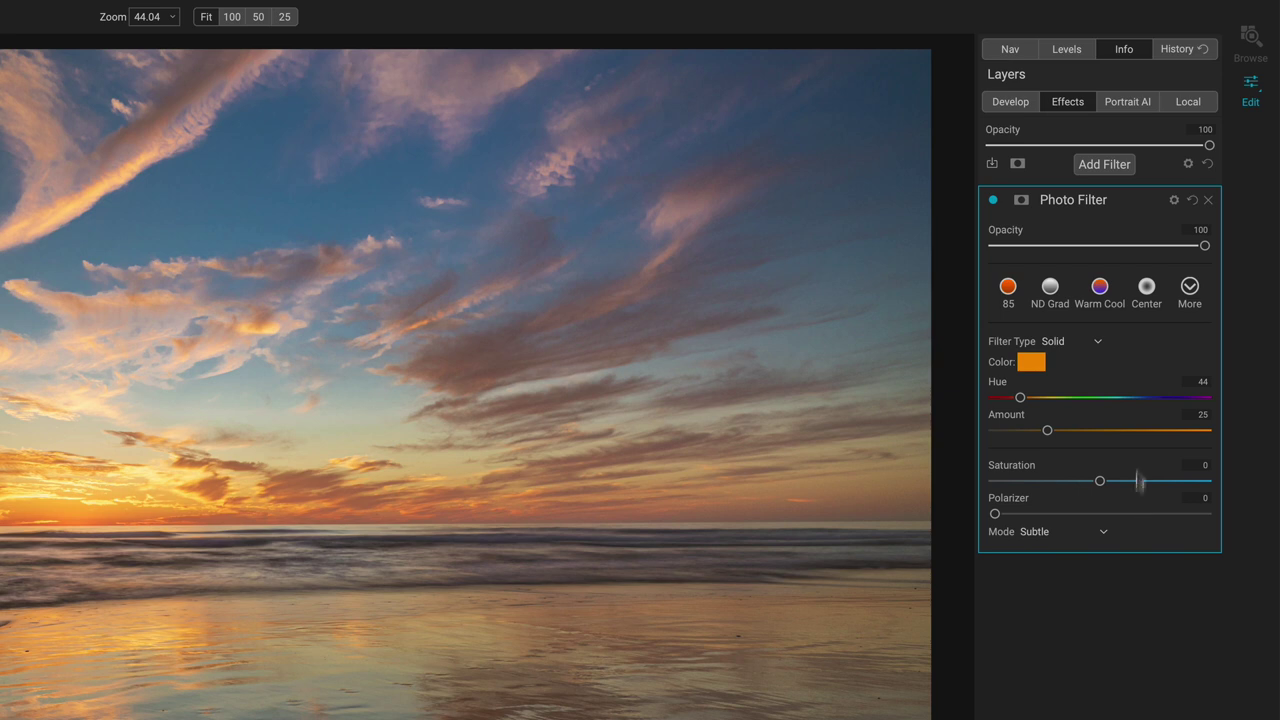
left_click(1021, 202)
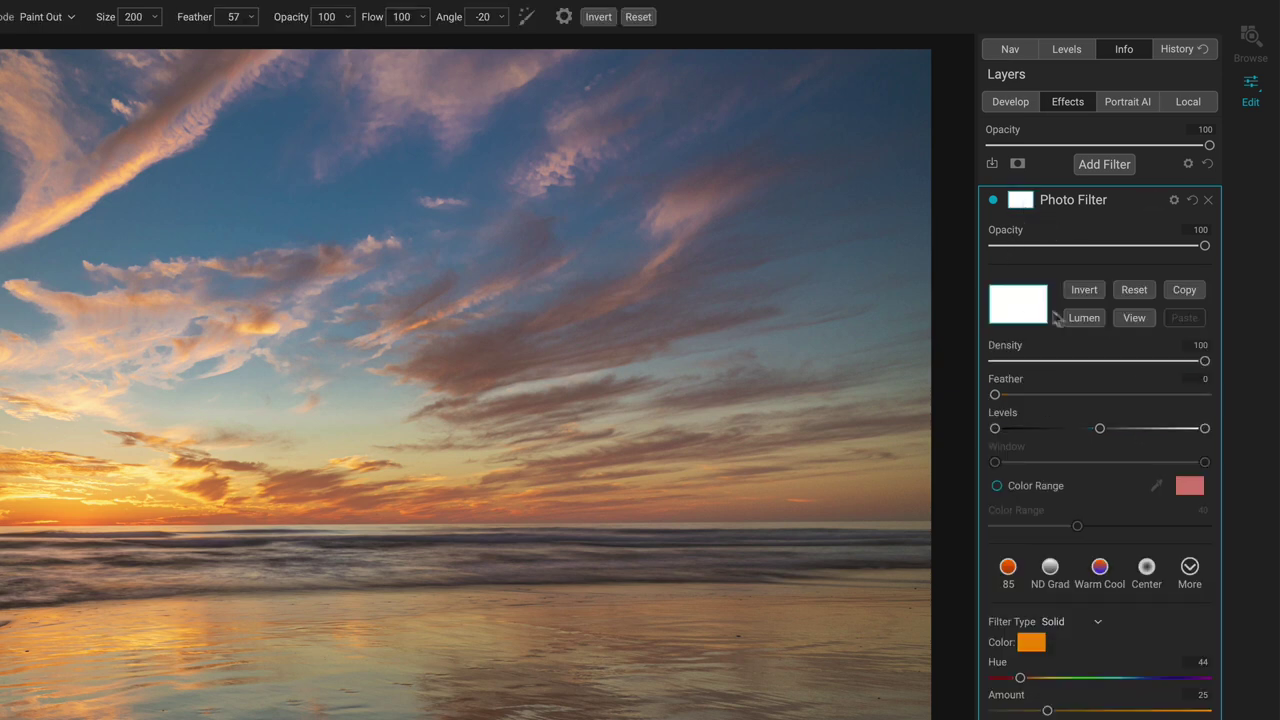
left_click(1085, 318)
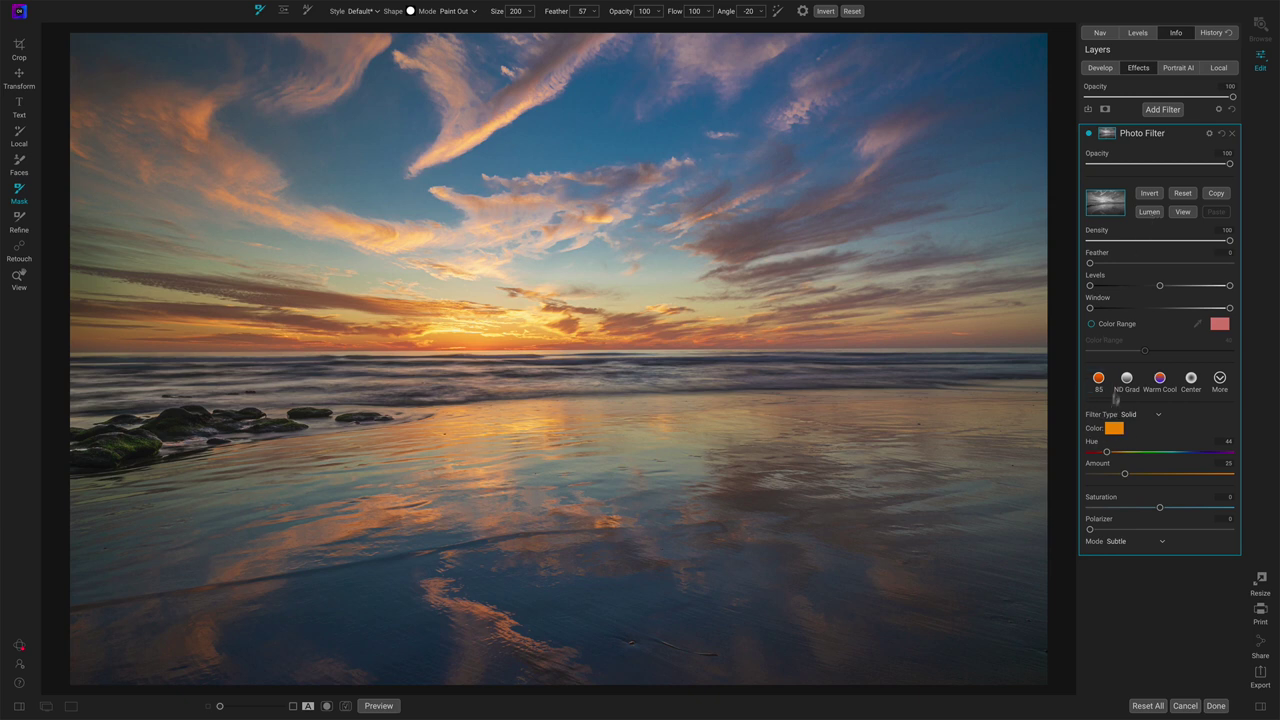
Toggle the orange filter repeatedly to compare the sunset with and without it, ending with the filter switched off
left_click(1089, 133)
left_click(1089, 134)
left_click(1089, 134)
left_click(1089, 134)
left_click(1089, 134)
left_click(1089, 134)
mouse_move(1125, 477)
left_mouse_down()
mouse_move(1188, 481)
mouse_move(1124, 481)
left_mouse_up()
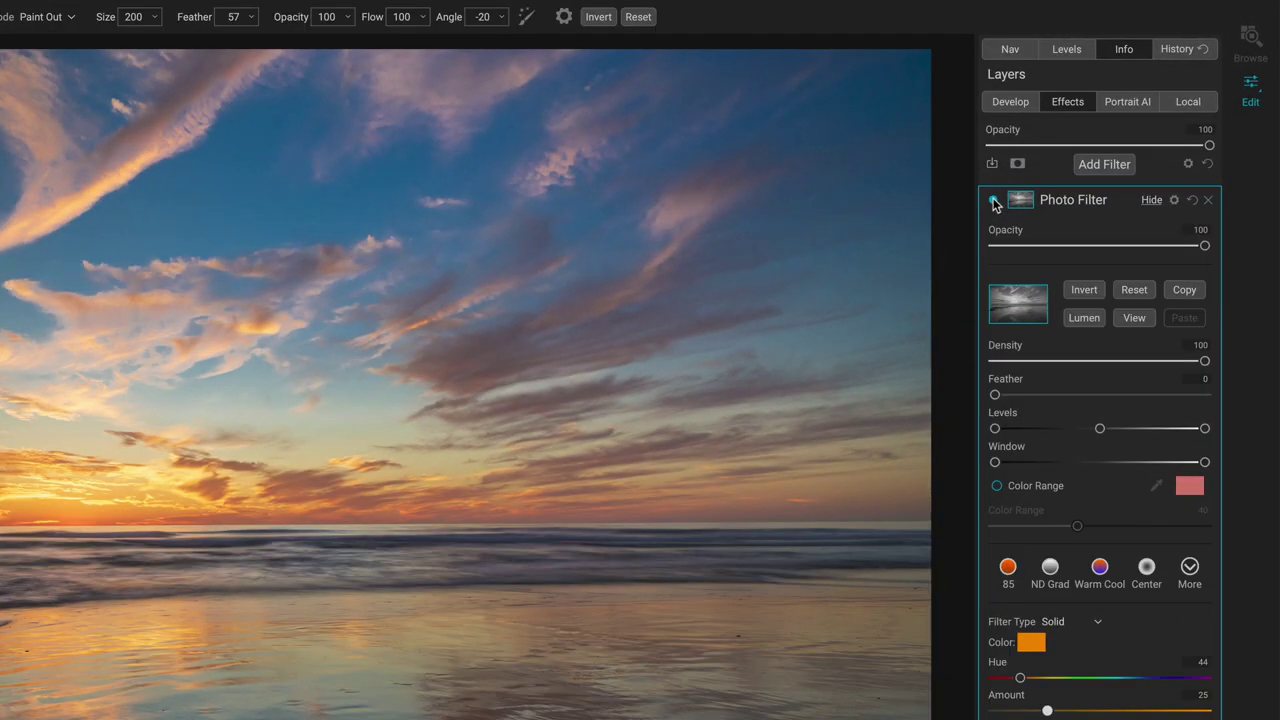
left_click(994, 202)
Rename the orange Photo Filter as "Orange Highlights"
double_click(1071, 202)
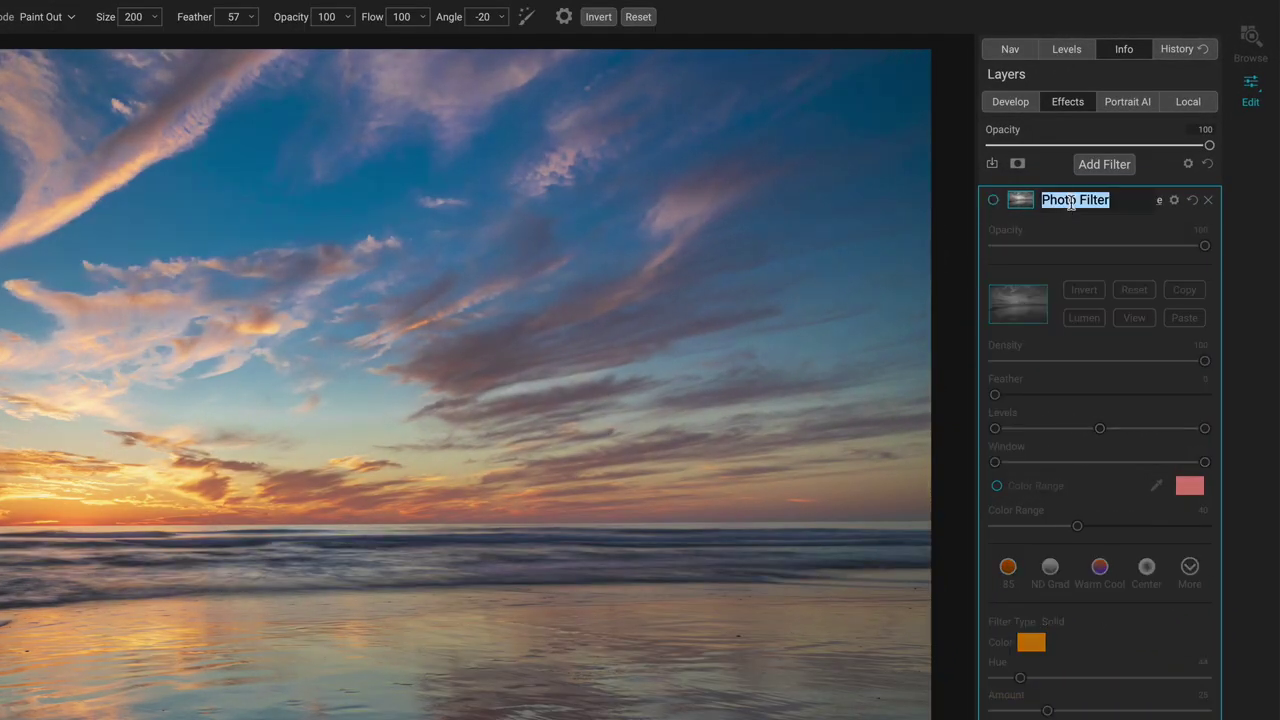
type("Orange Highli")
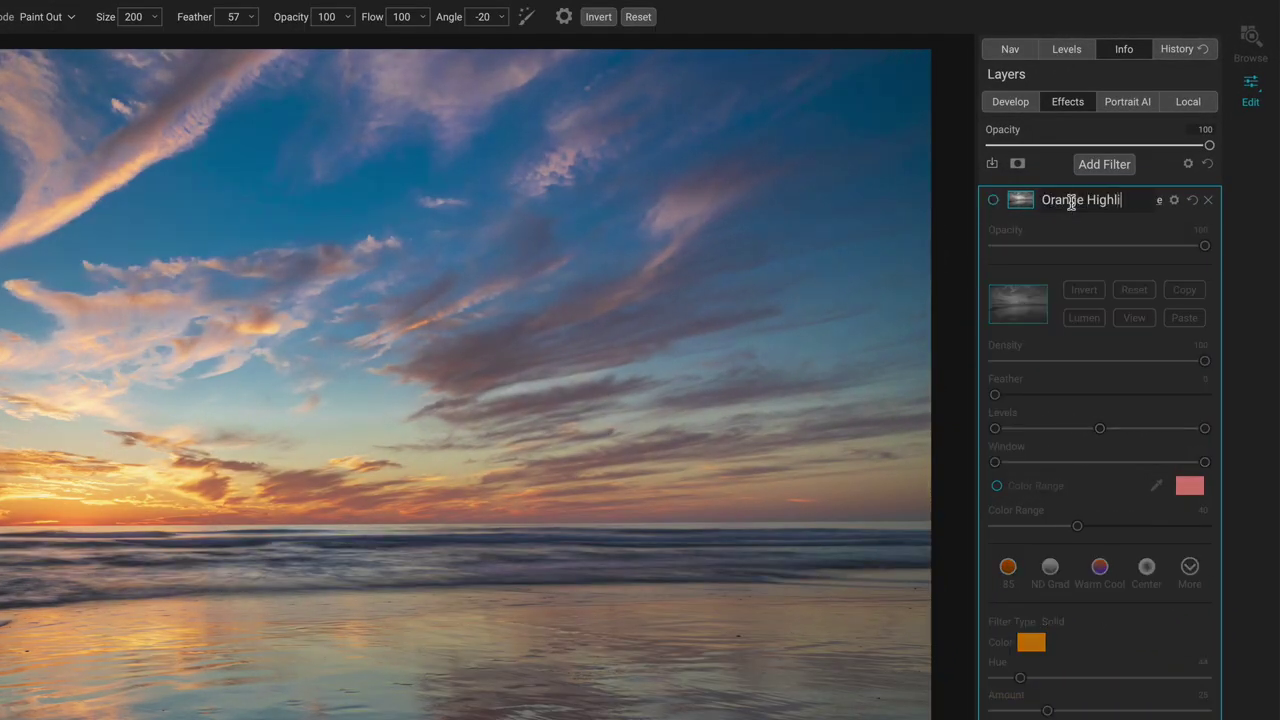
type("ghts")
key("Return")
Add a second Photo Filter with the Lavender Grad style and change its filter type to Solid
left_click(1083, 166)
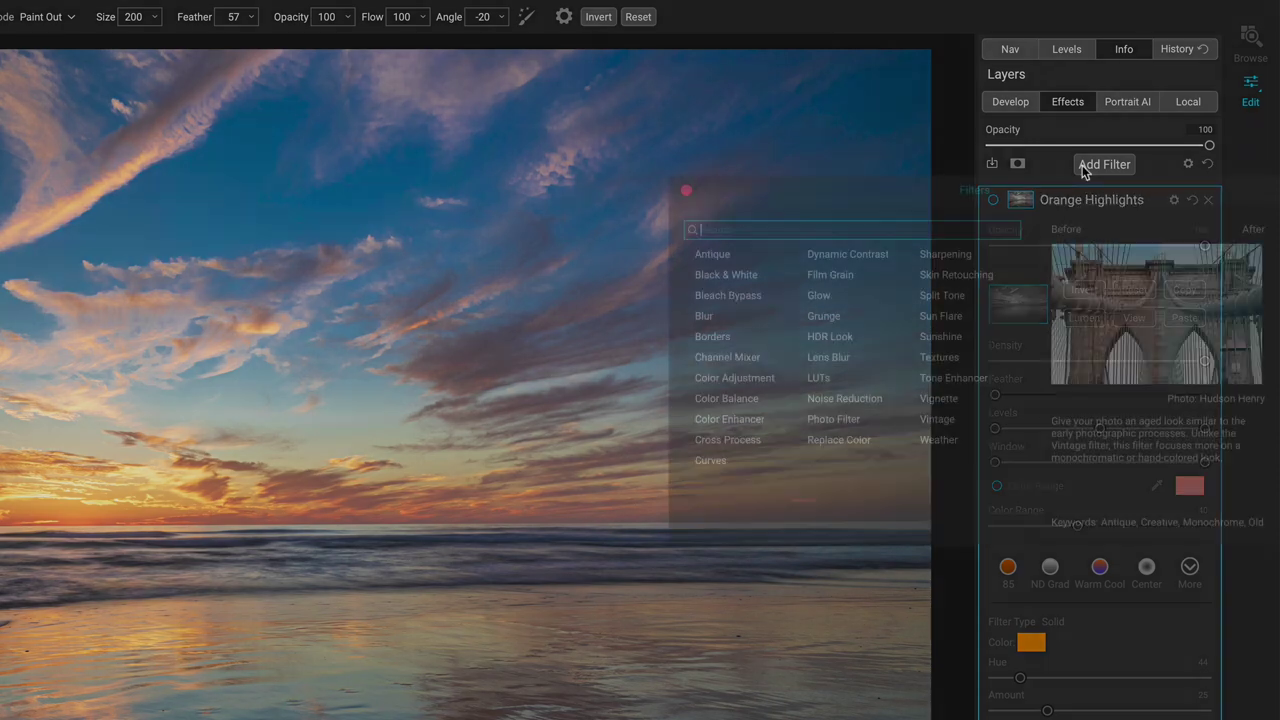
left_click(839, 418)
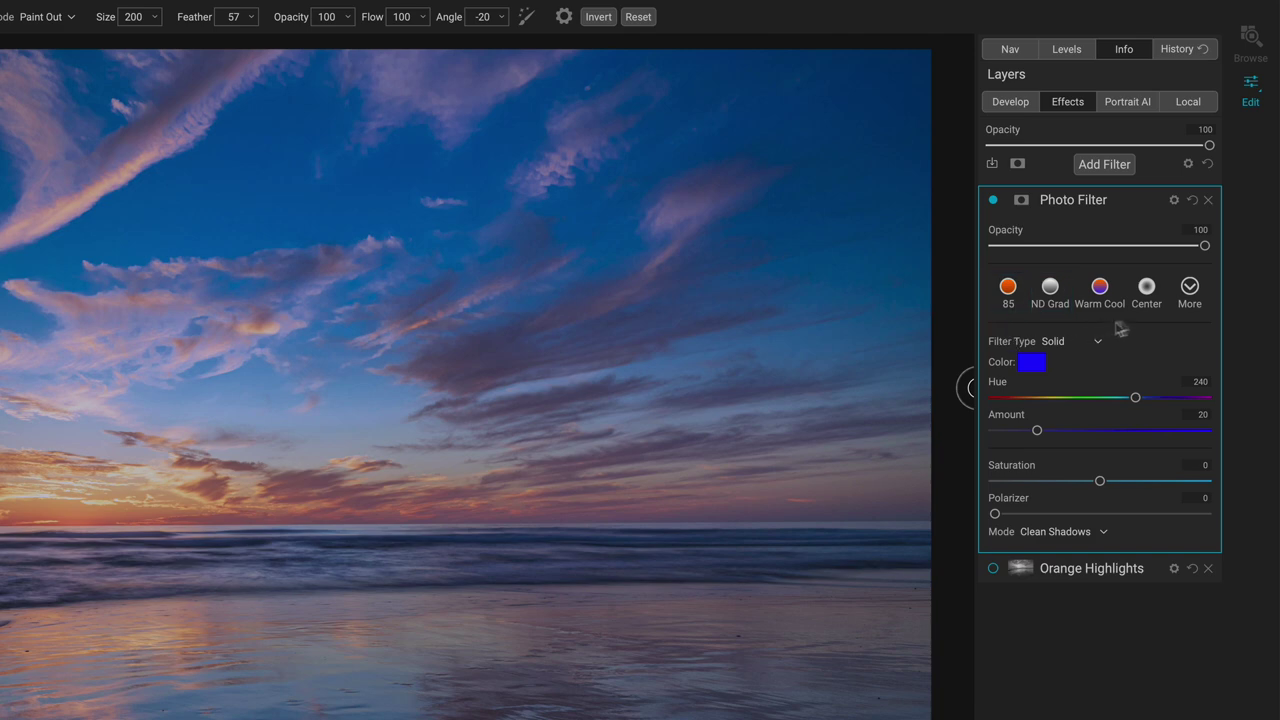
left_click(1189, 289)
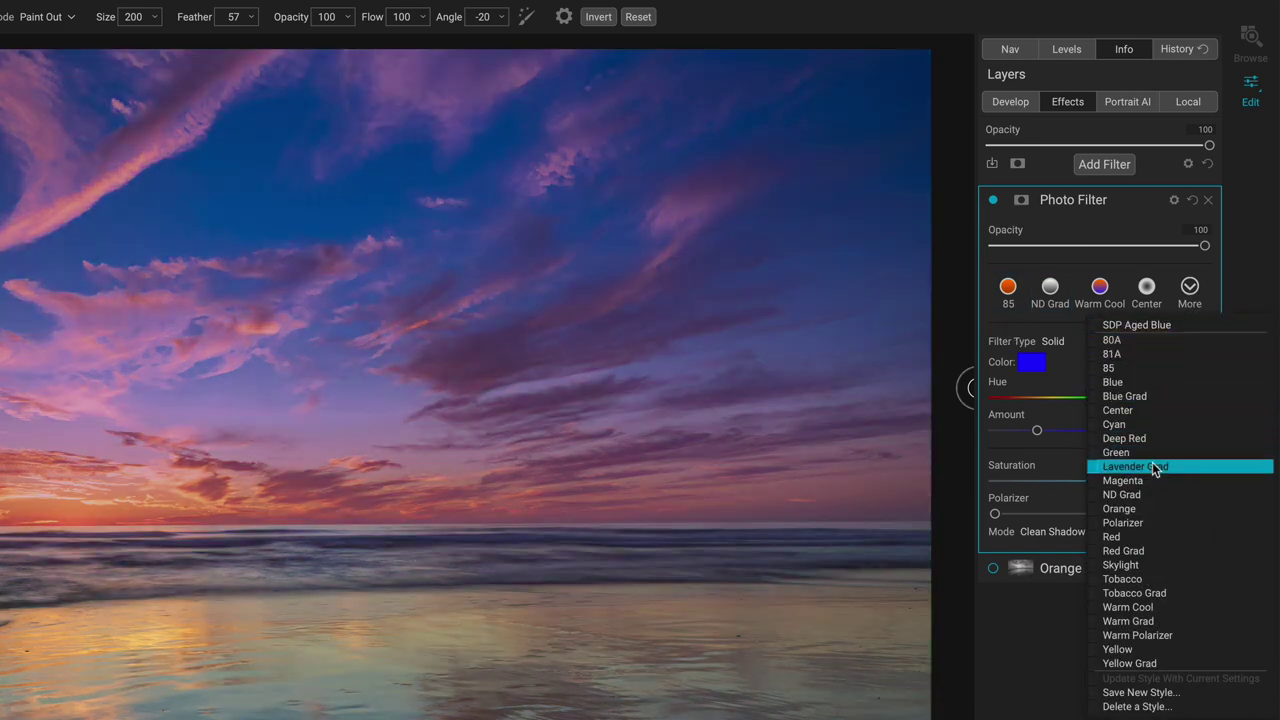
left_click(1152, 464)
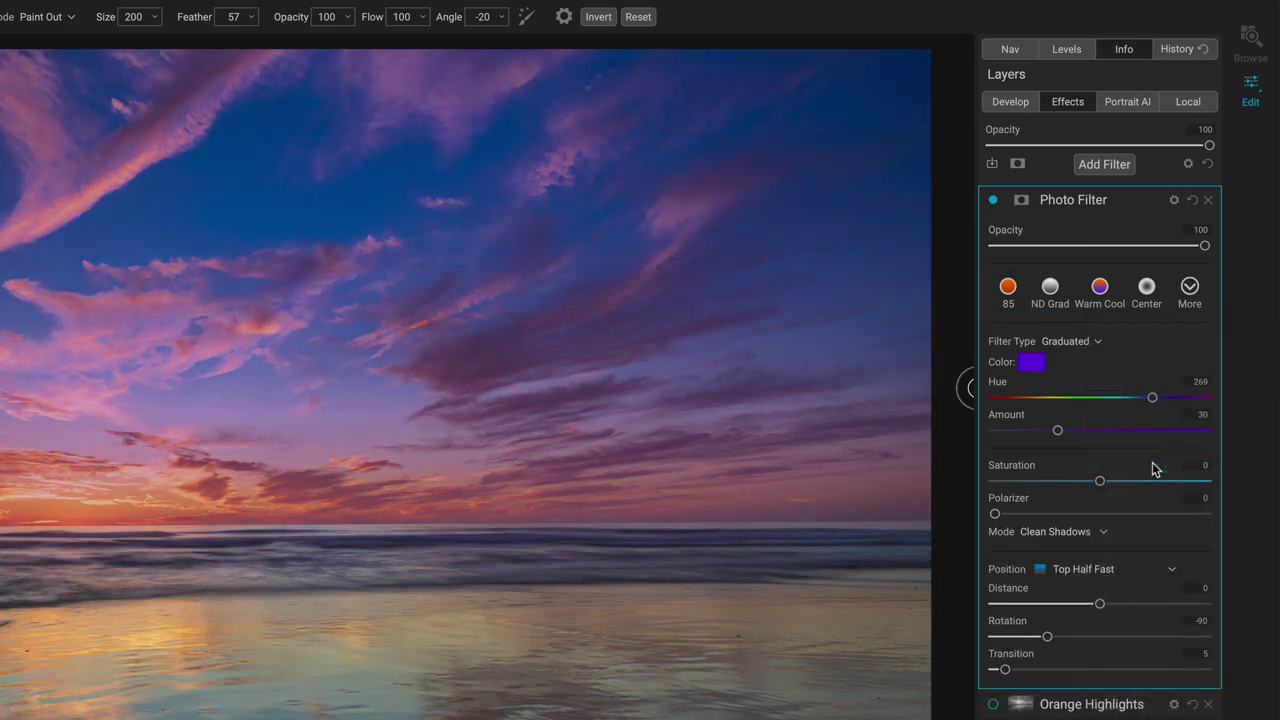
left_click(1084, 343)
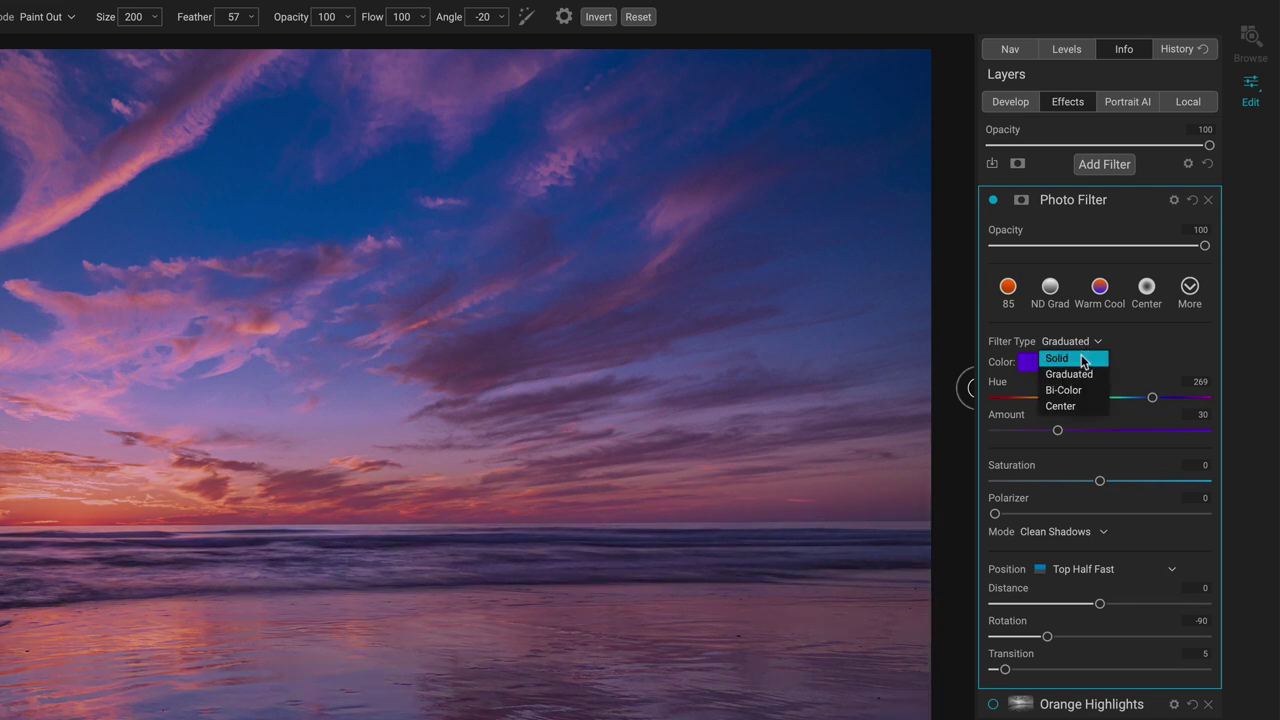
left_click(1082, 360)
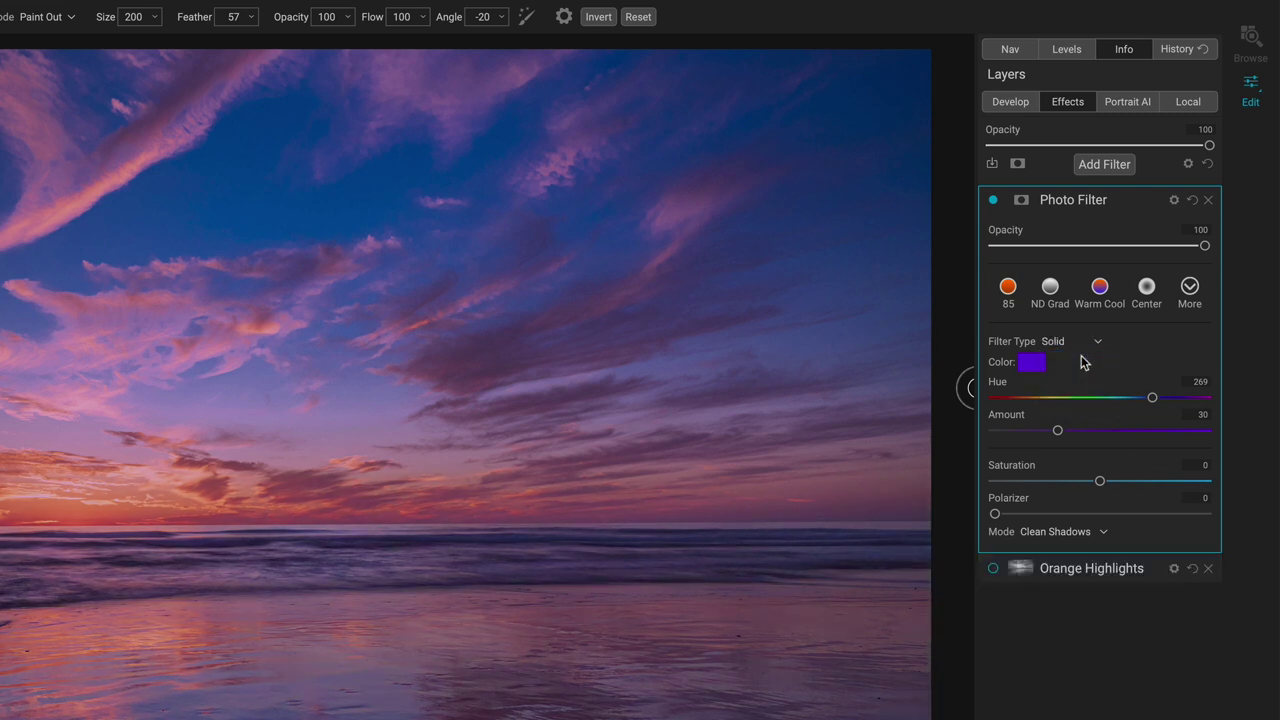
Give the lavender filter a luminosity mask and invert the mask so the color targets the shadows
left_click(1022, 200)
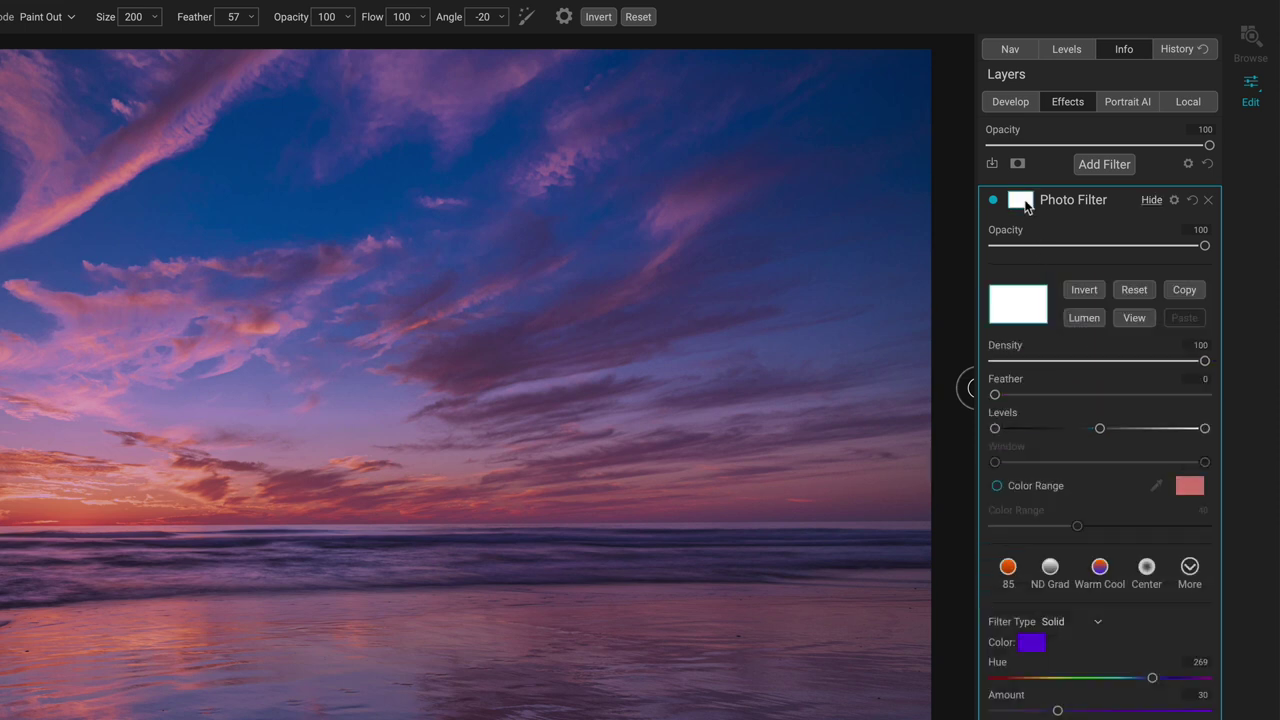
left_click(1080, 320)
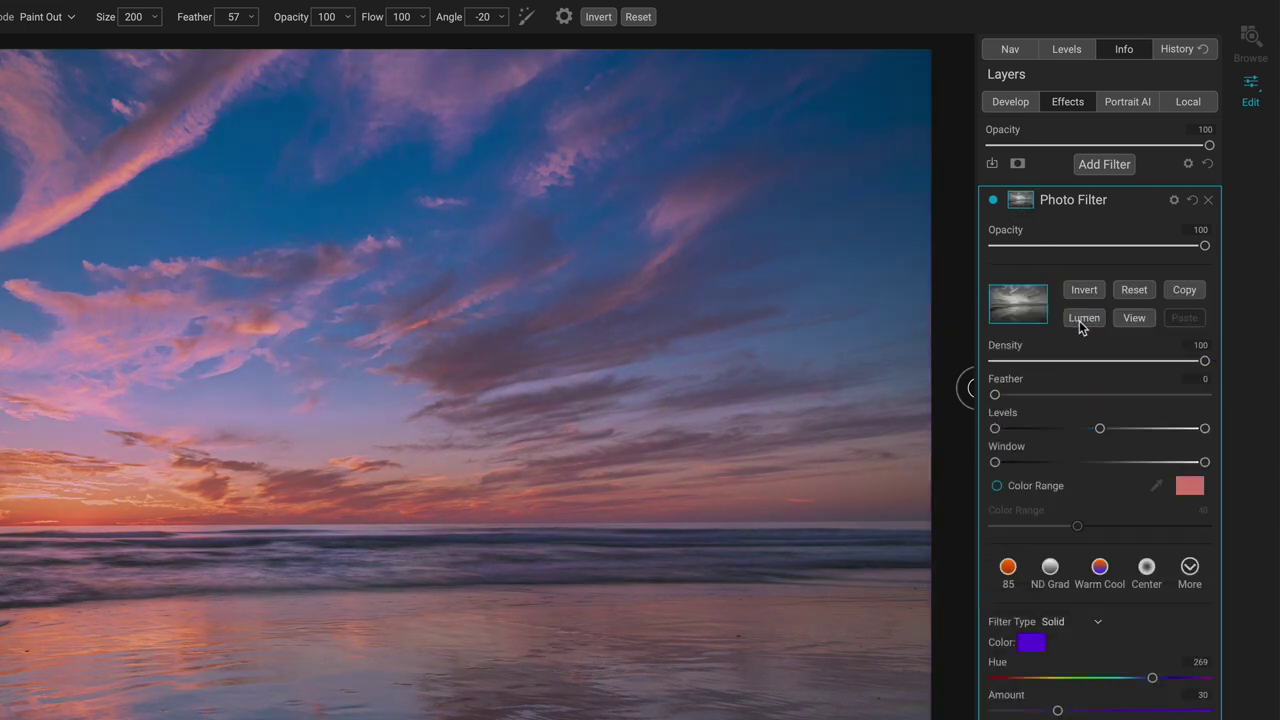
left_click(1081, 291)
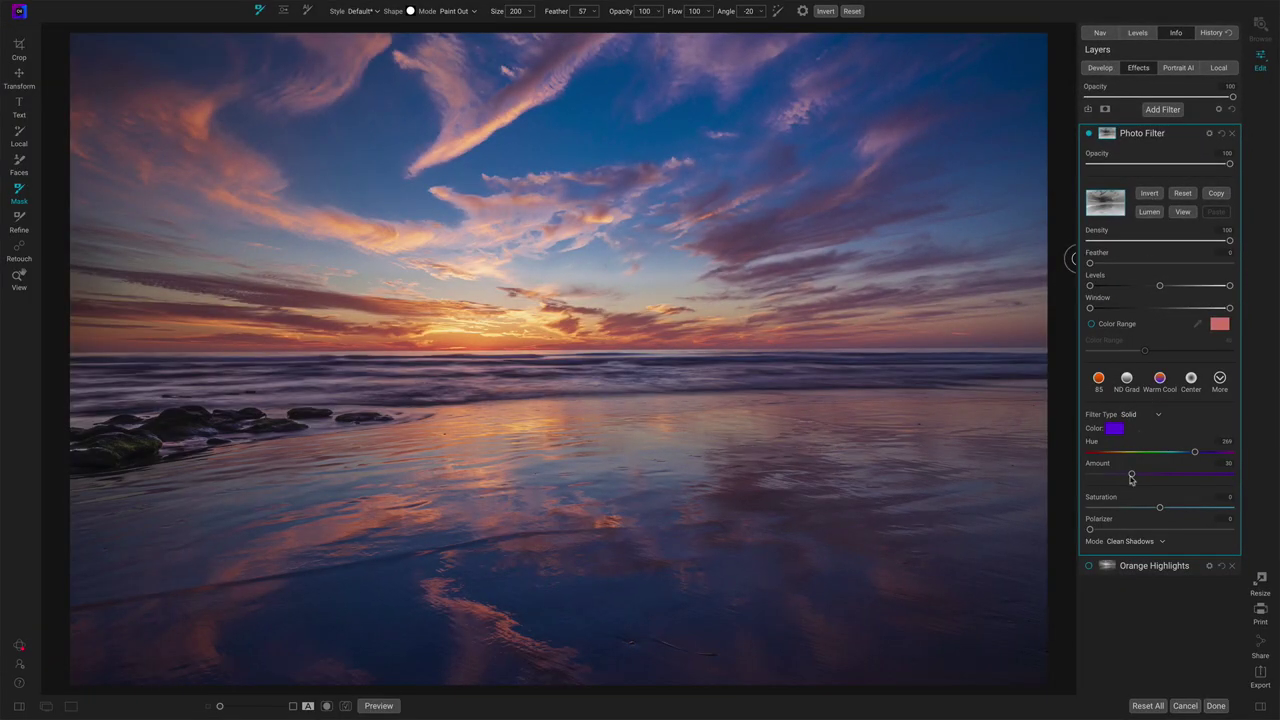
Toggle the lavender filter off and on to compare its effect on the sunset
mouse_move(1132, 477)
left_mouse_down()
mouse_move(1157, 477)
mouse_move(1122, 478)
mouse_move(1133, 478)
left_mouse_up()
left_click(1089, 133)
left_click(1089, 133)
Rename the lavender Photo Filter as "Lavender Shadows" and collapse its settings
double_click(1133, 133)
type("Lavender Shadows")
left_click(1192, 136)
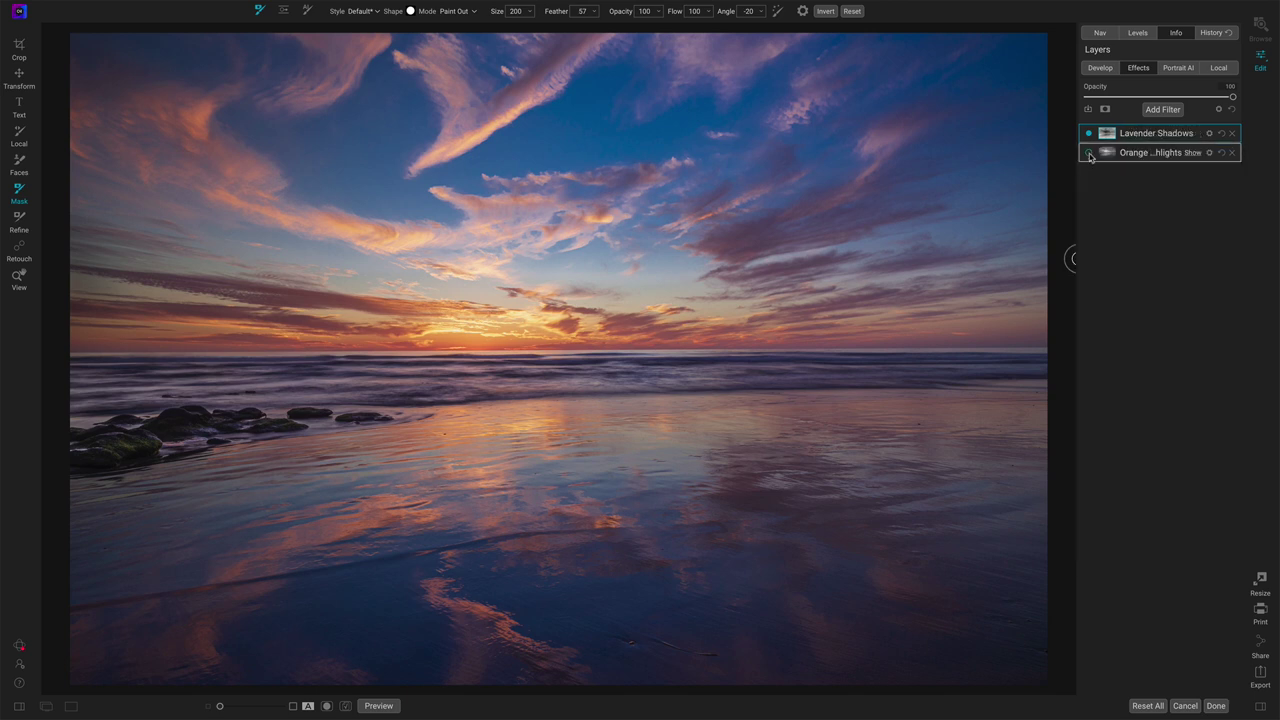